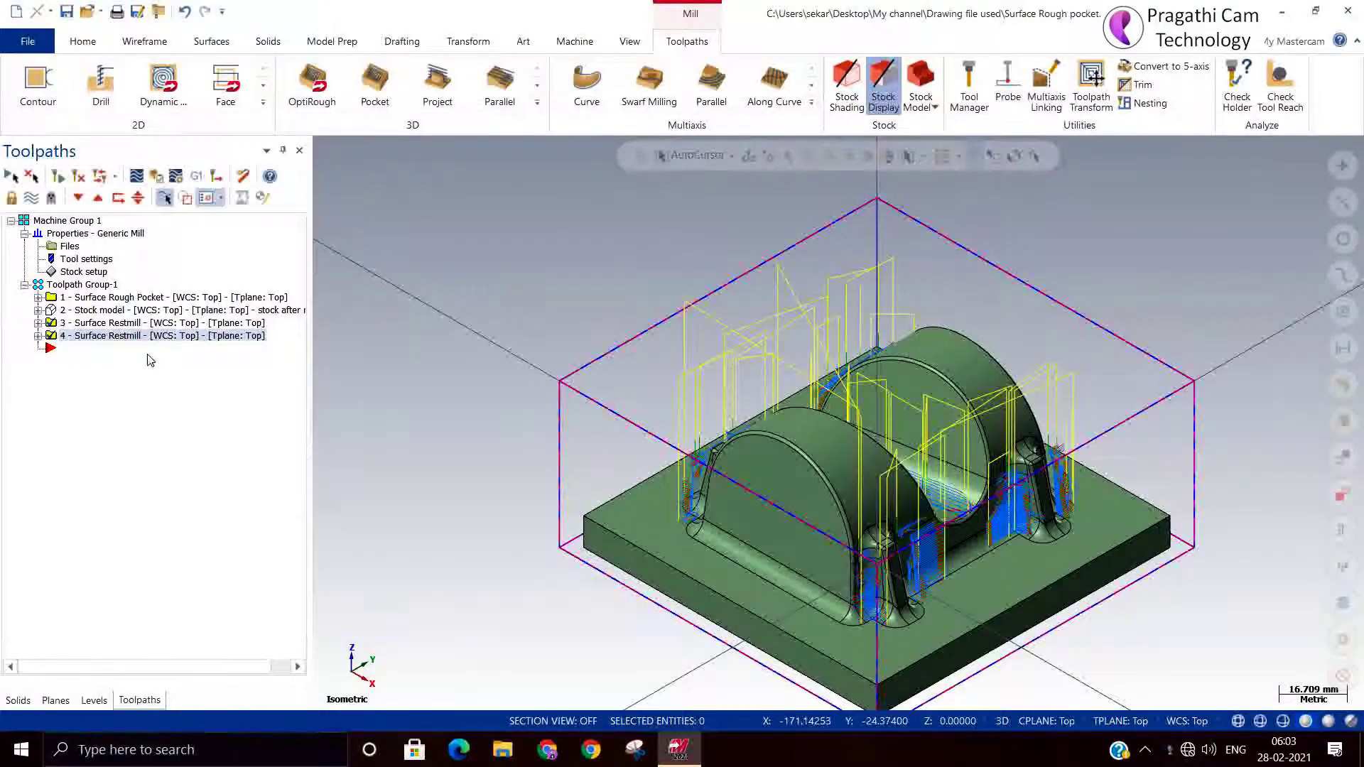
- Hide the displayed restmill toolpath and start a Surface Rough Contour toolpath with the whole part as drive surfaces
click(27, 201)
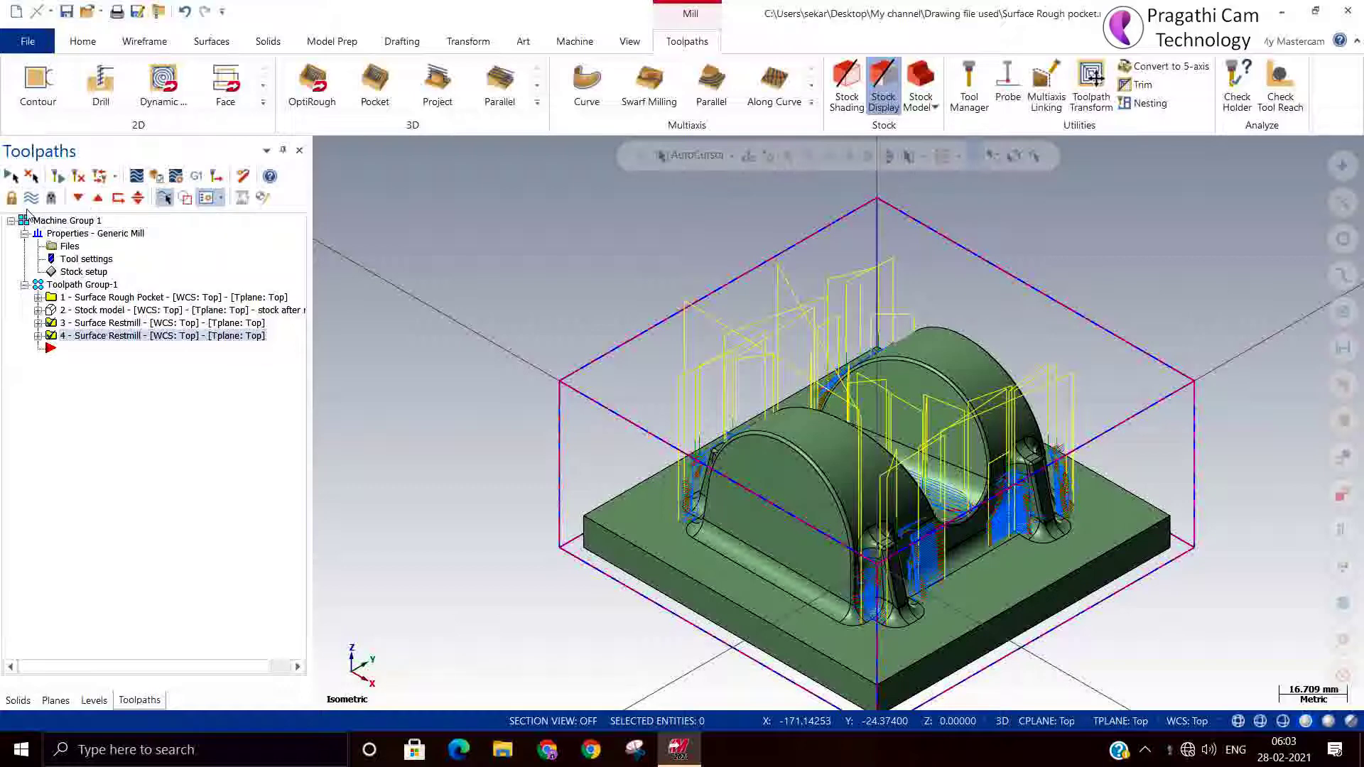
click(32, 200)
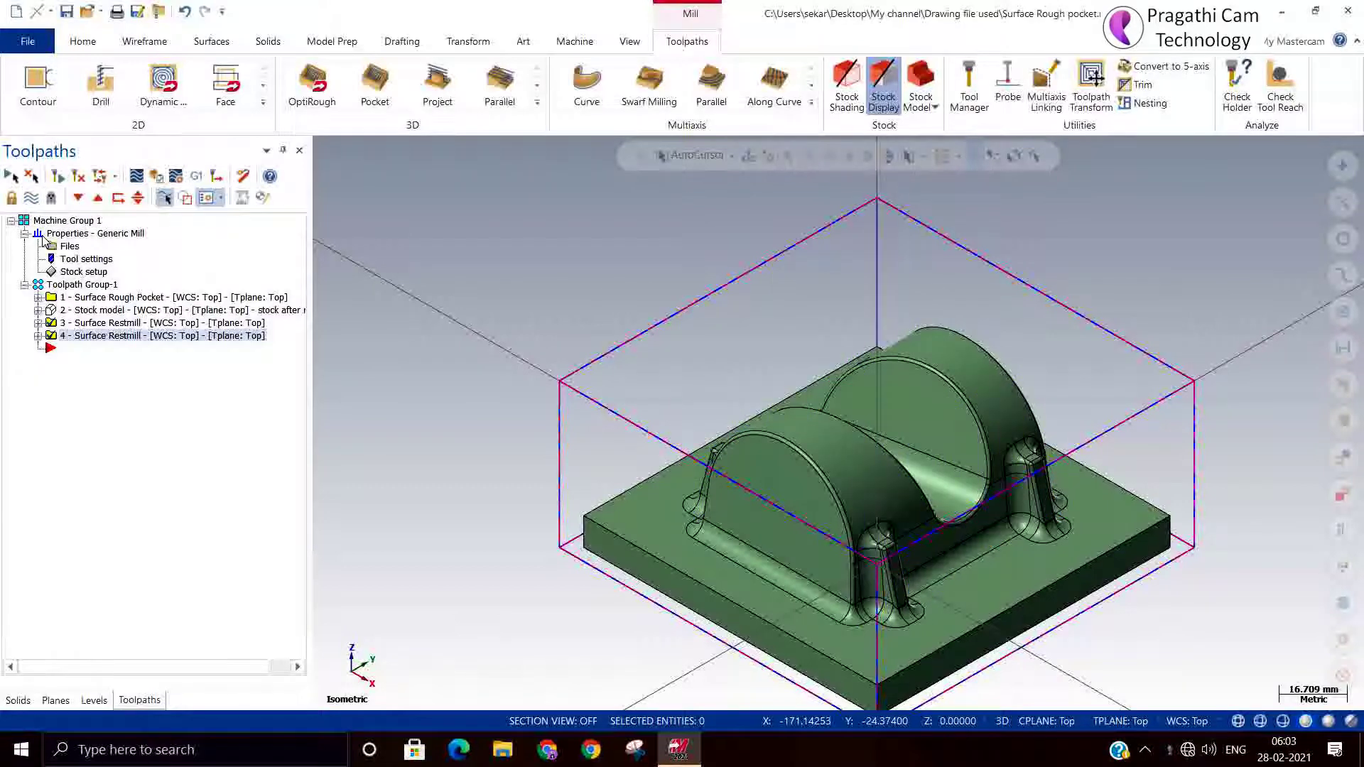
right_click(130, 411)
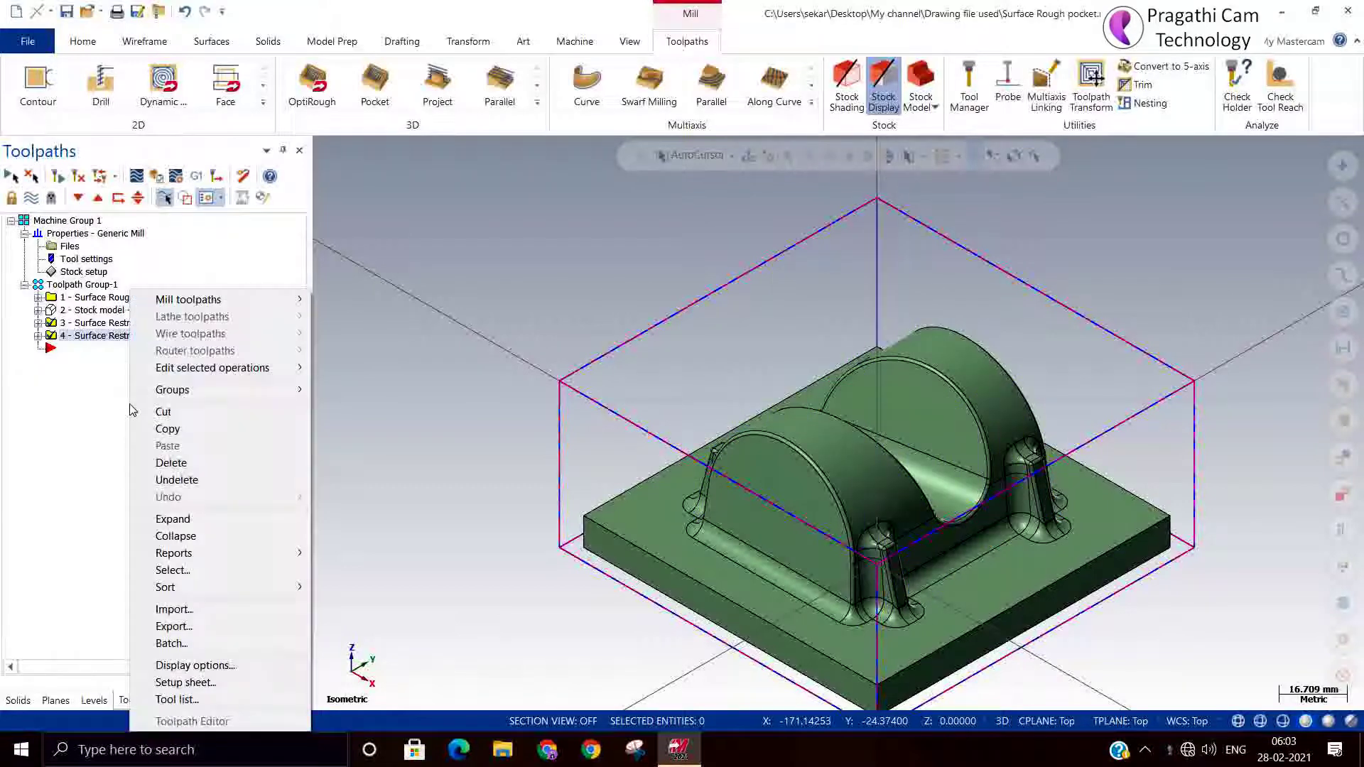
mouse_move(234, 300)
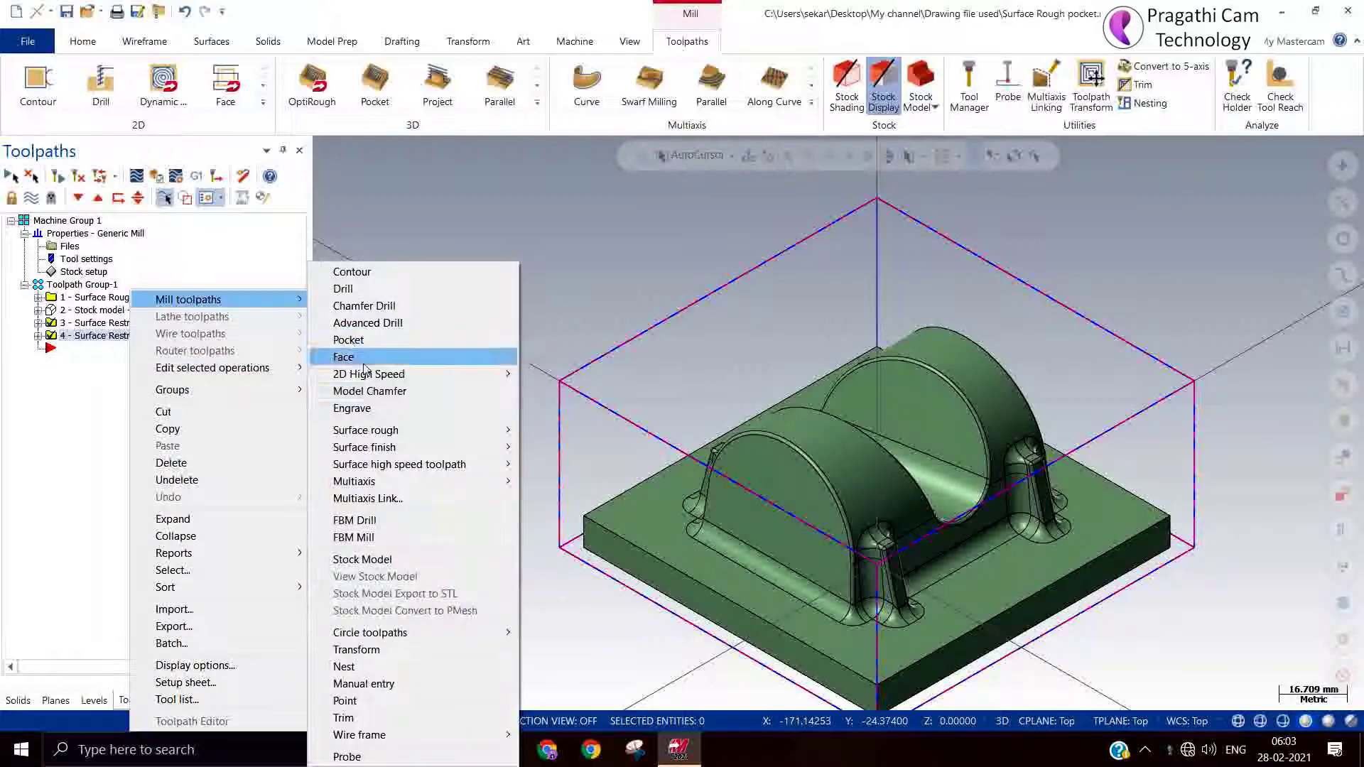
mouse_move(416, 432)
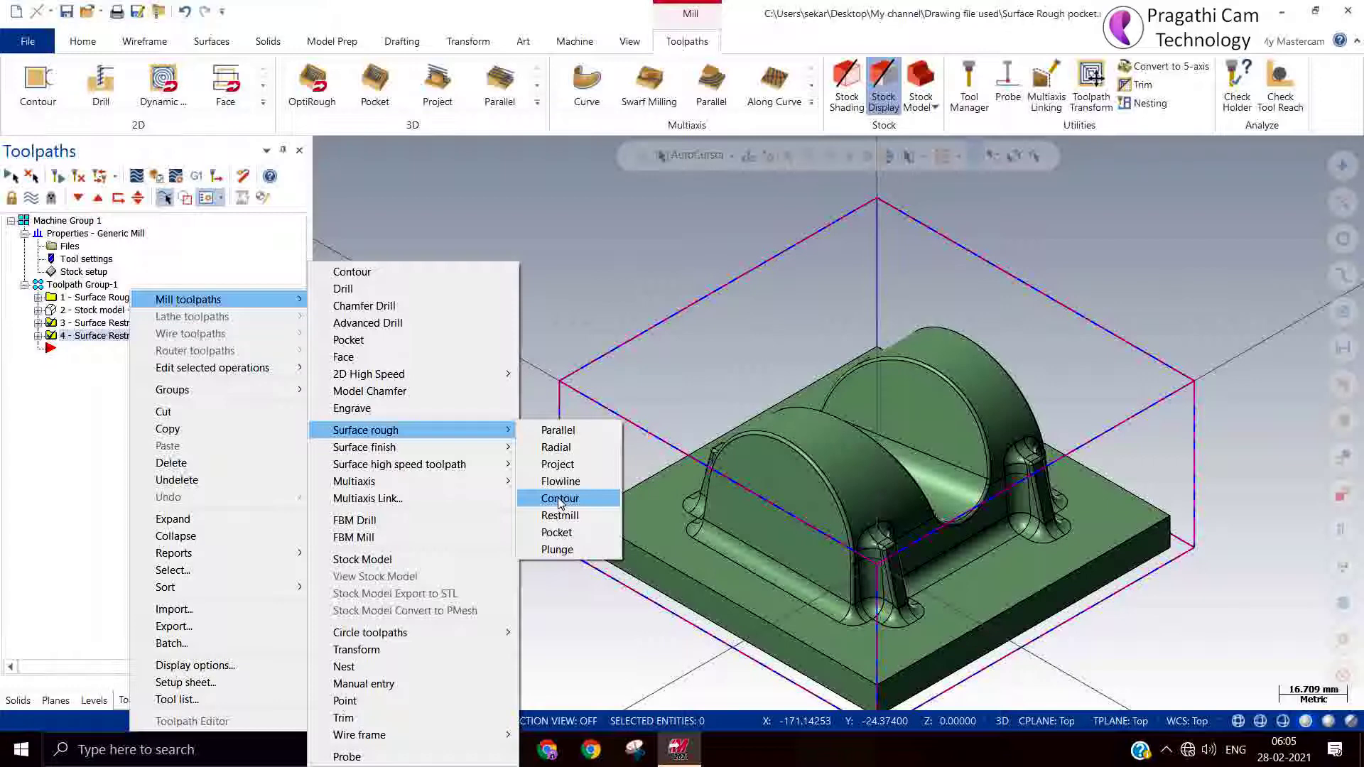
click(559, 500)
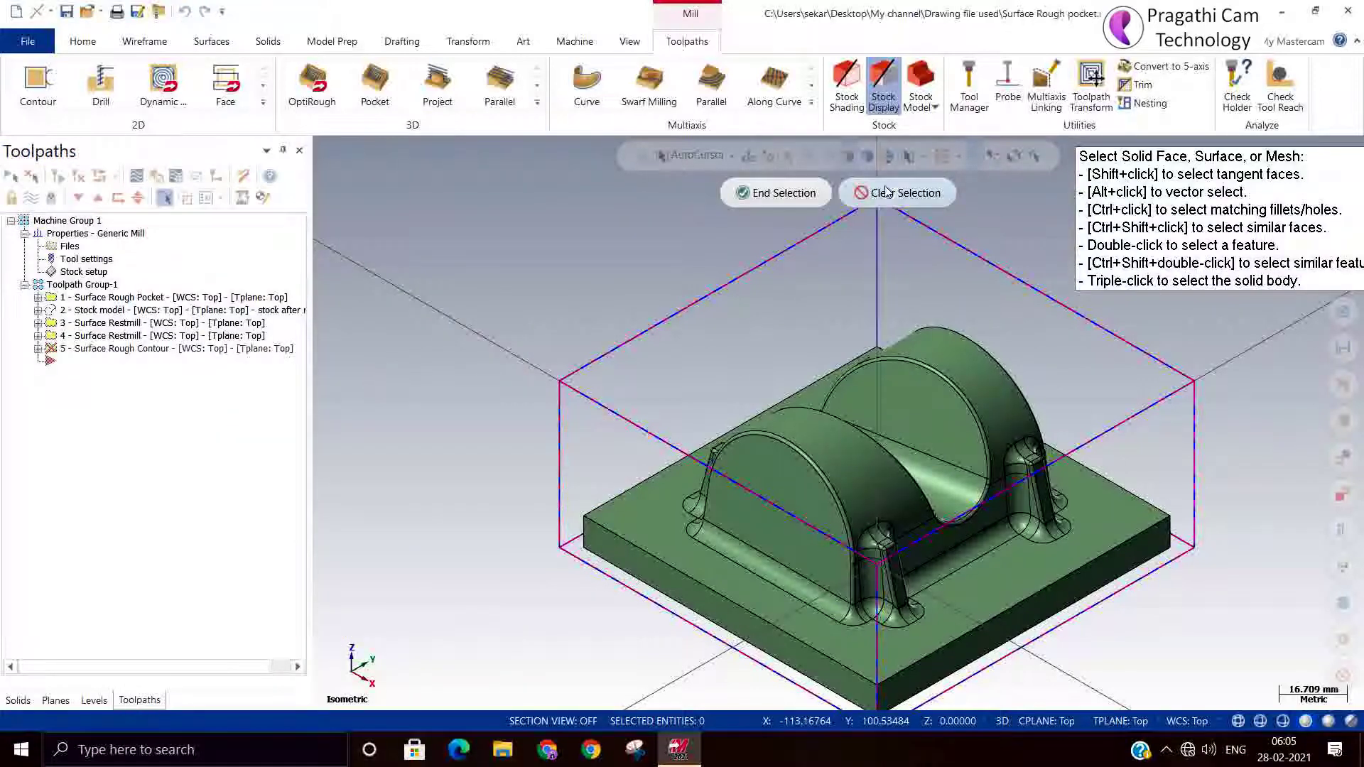
drag(477, 246, 1186, 666)
scroll(1201, 657, down, 2)
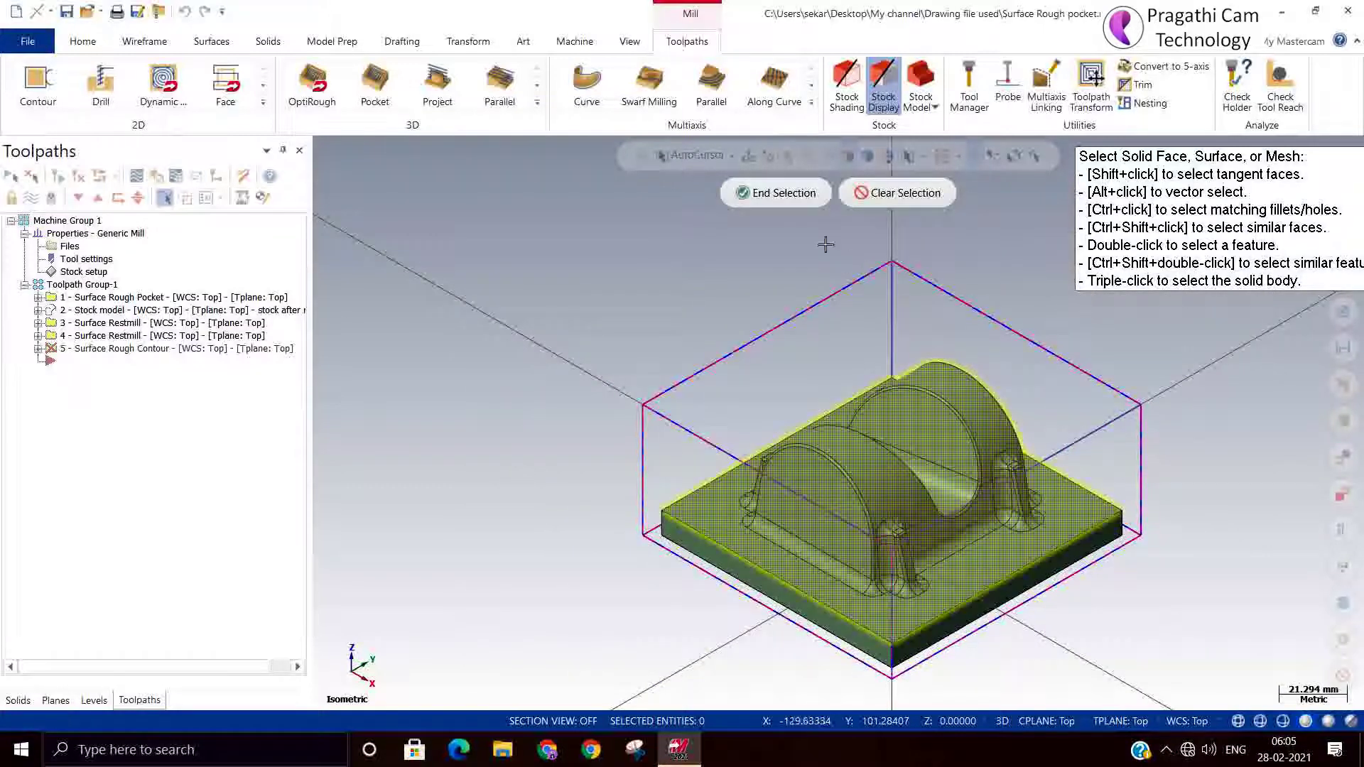
click(780, 203)
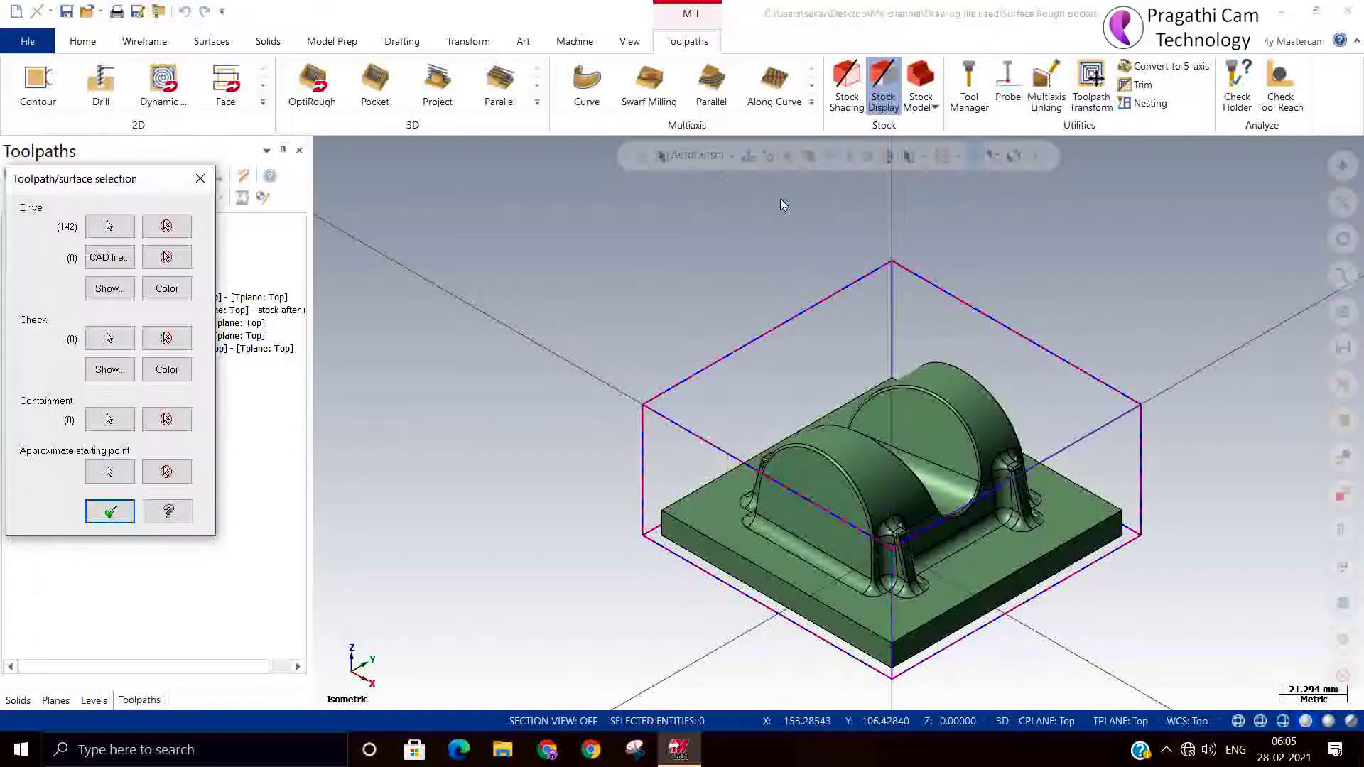
- Chain the upper rectangle of the stock box as the containment boundary and choose the 6 mm ball-nose end mill
click(122, 425)
click(677, 426)
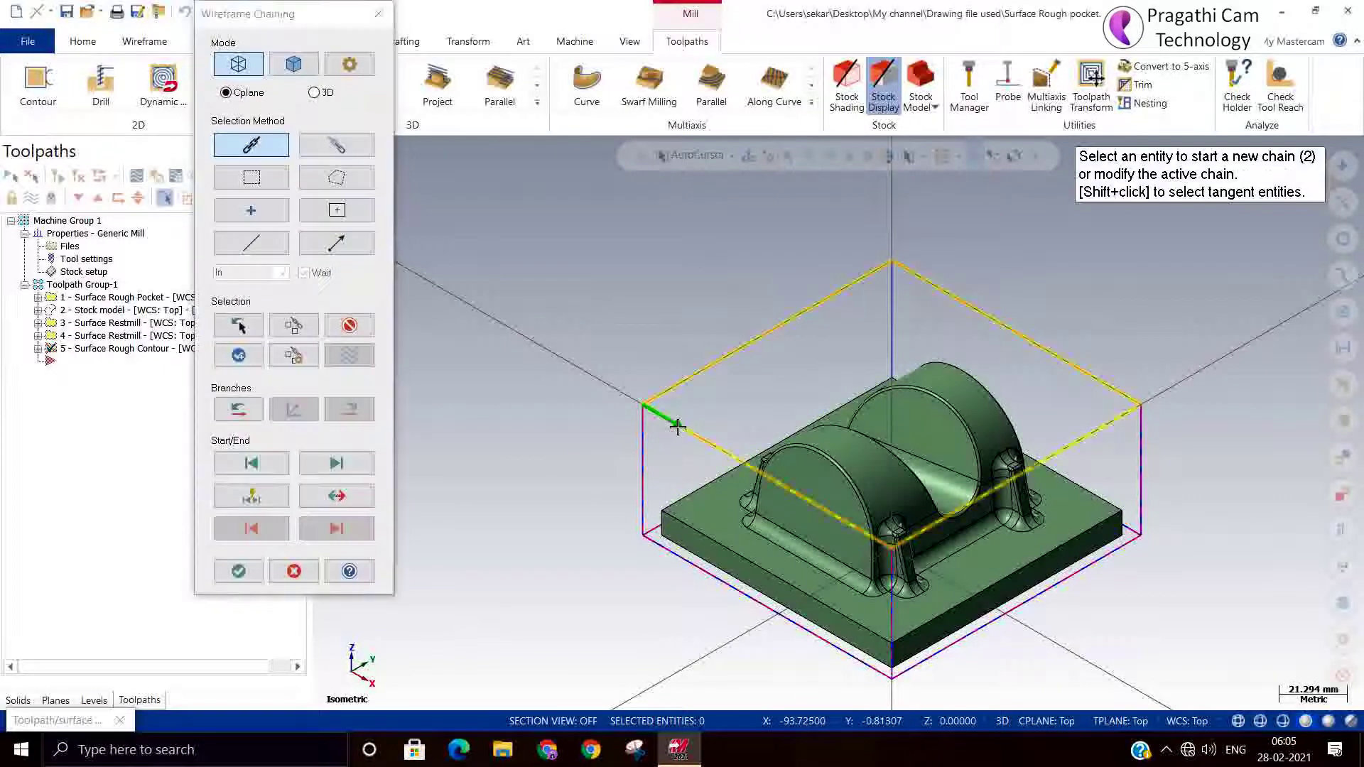
click(238, 572)
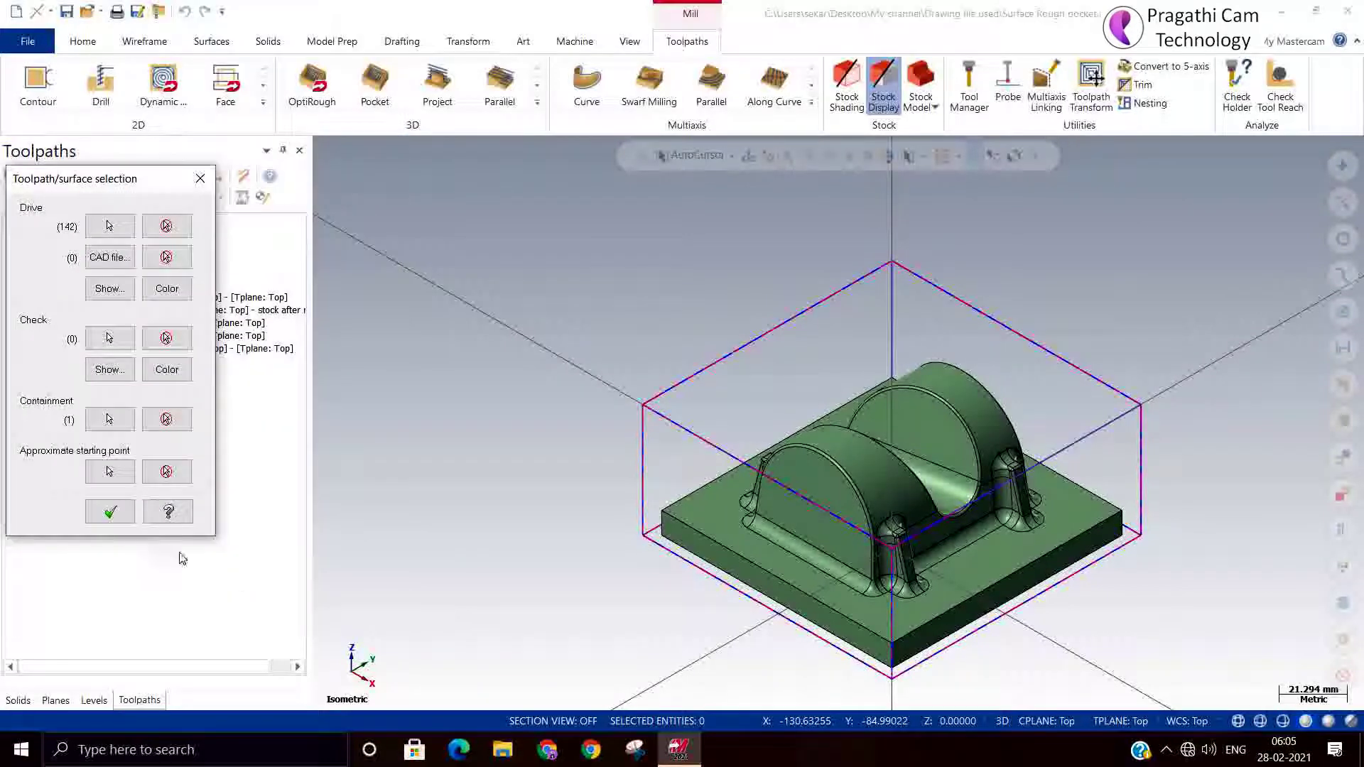
click(110, 512)
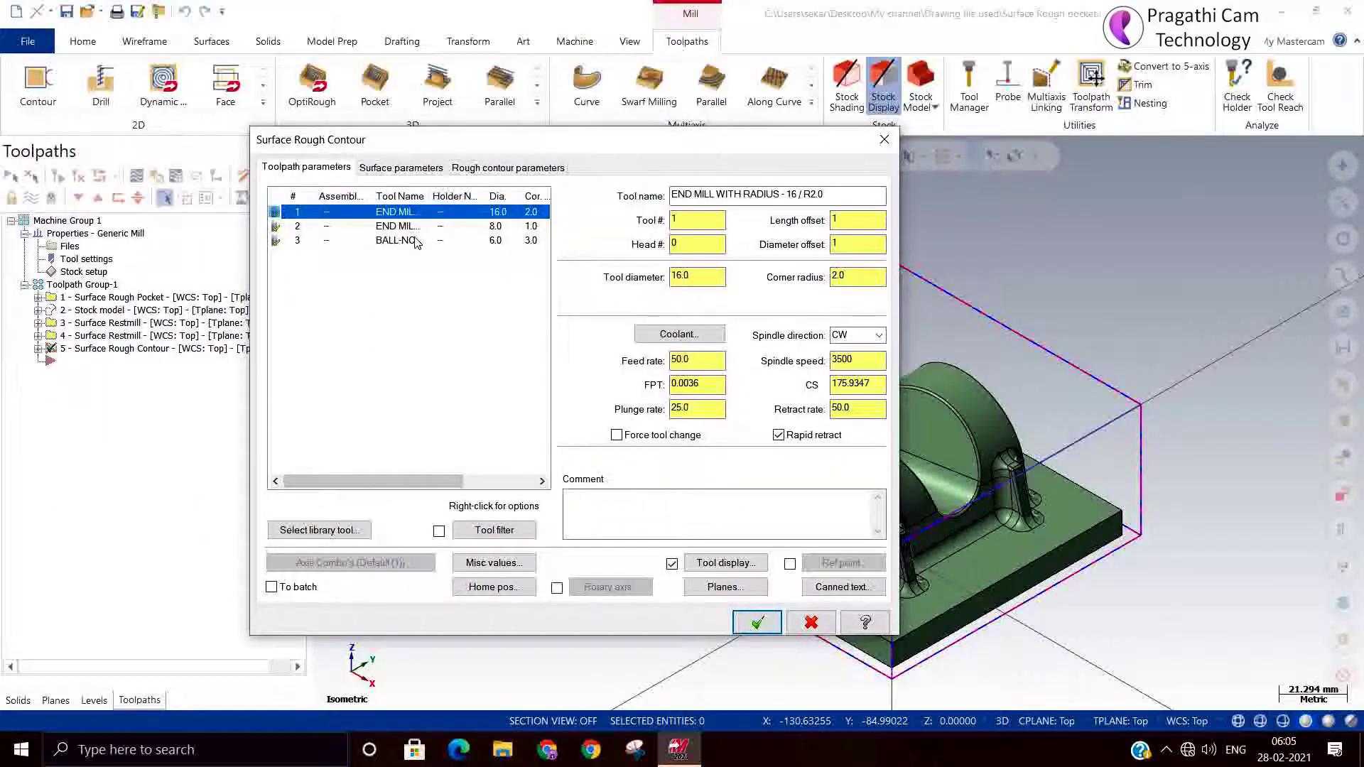
click(415, 241)
- Compensate the tool to the inside of the containment boundary and set the stock to leave on drive surfaces to 0.2 mm
click(390, 169)
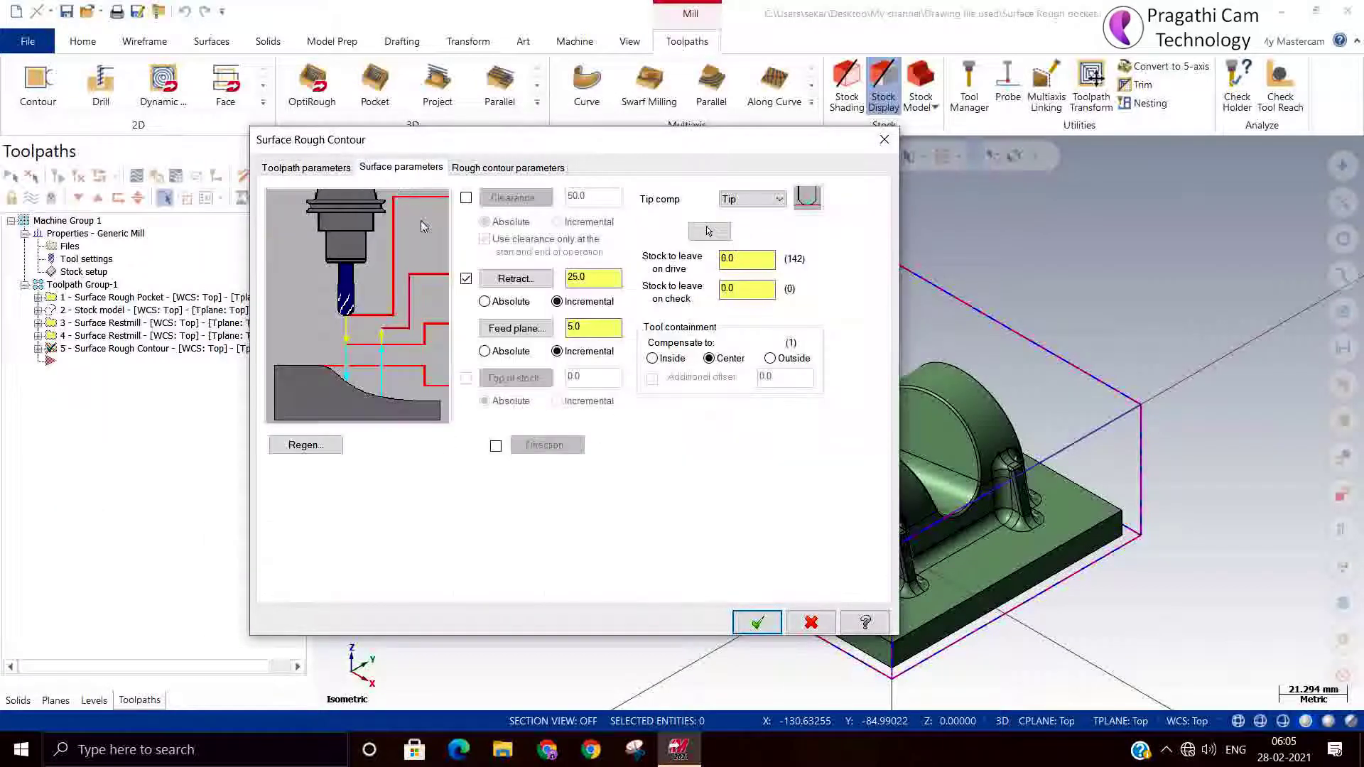
click(660, 362)
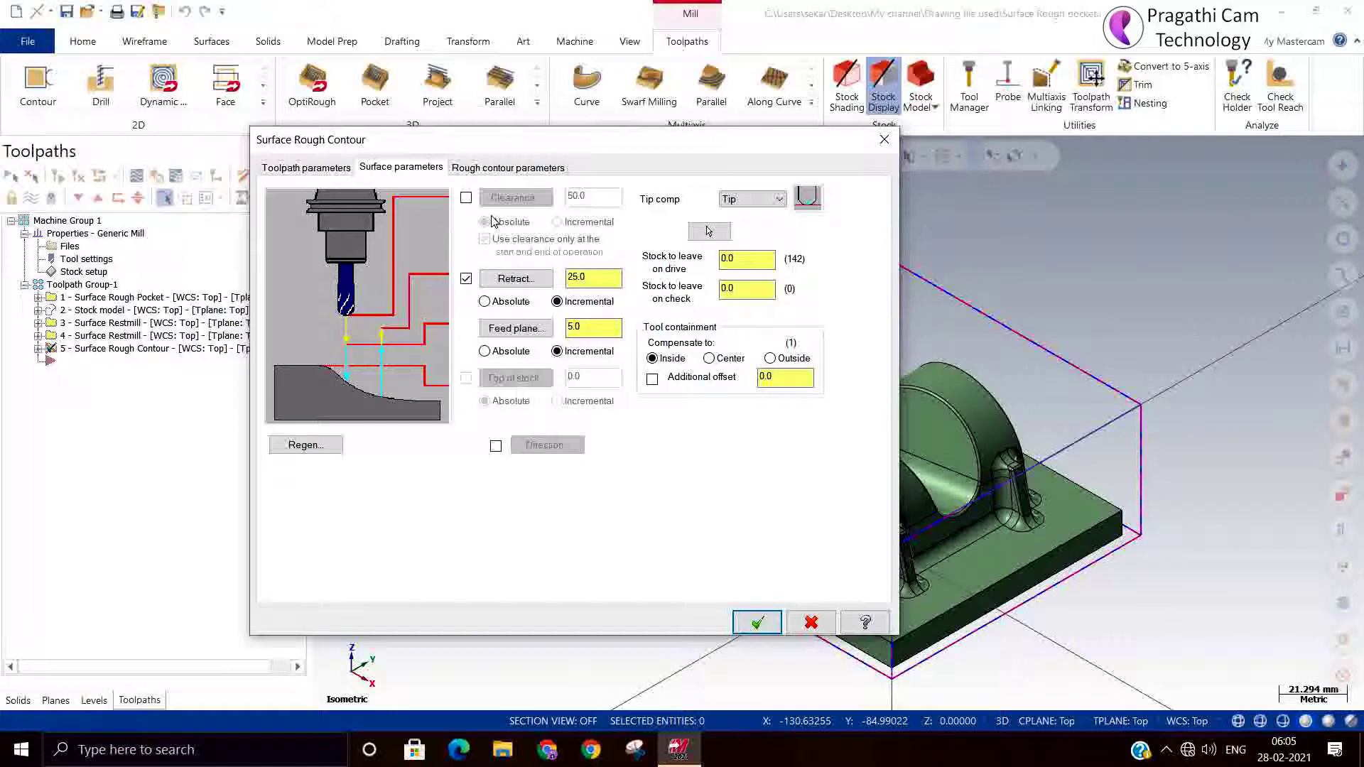
click(746, 257)
text(0.2)
- Set the rough contour maximum stepdown to 0.5 mm, with optimized cut order and the Follow surface transition
click(481, 169)
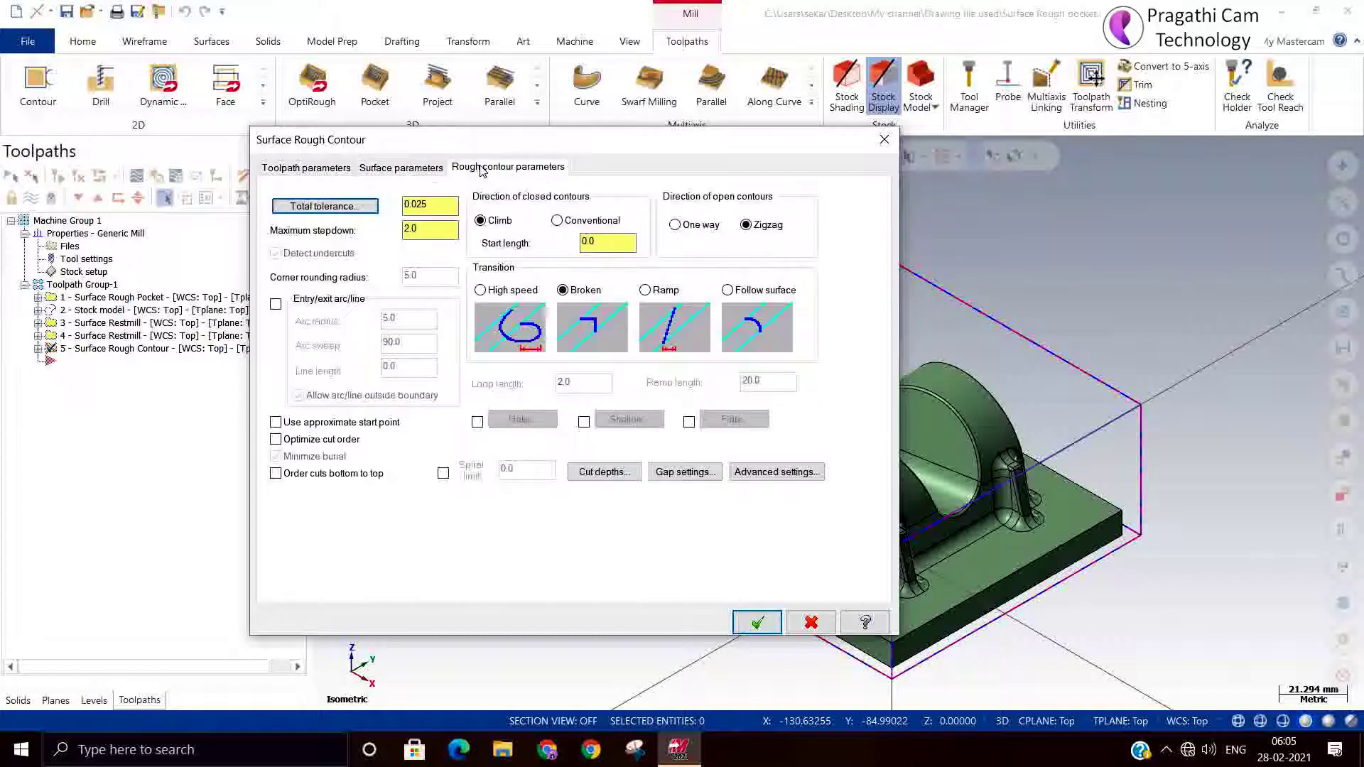
key(Tab)
text(0.)
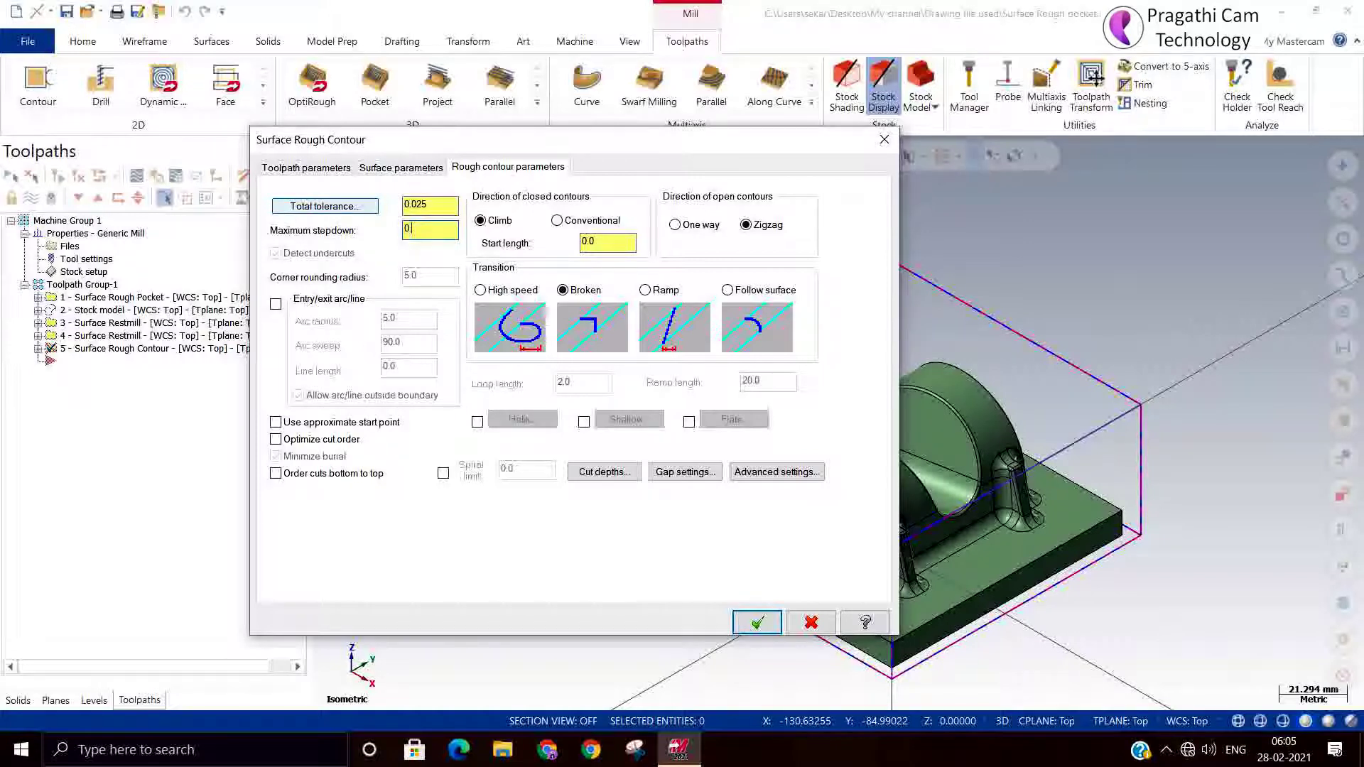
text(5)
click(275, 439)
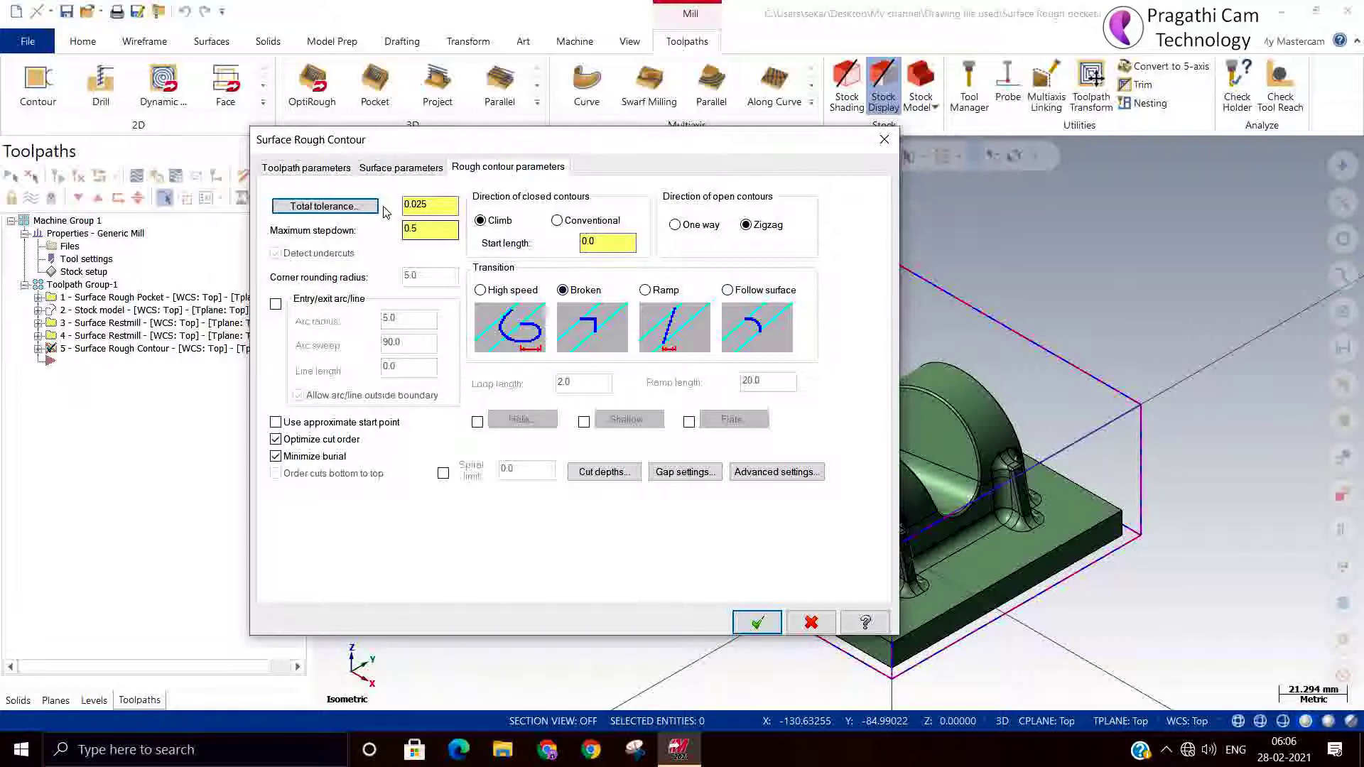
click(727, 290)
- Review the tool, surface and rough contour parameters and generate the Surface Rough Contour toolpath
click(411, 169)
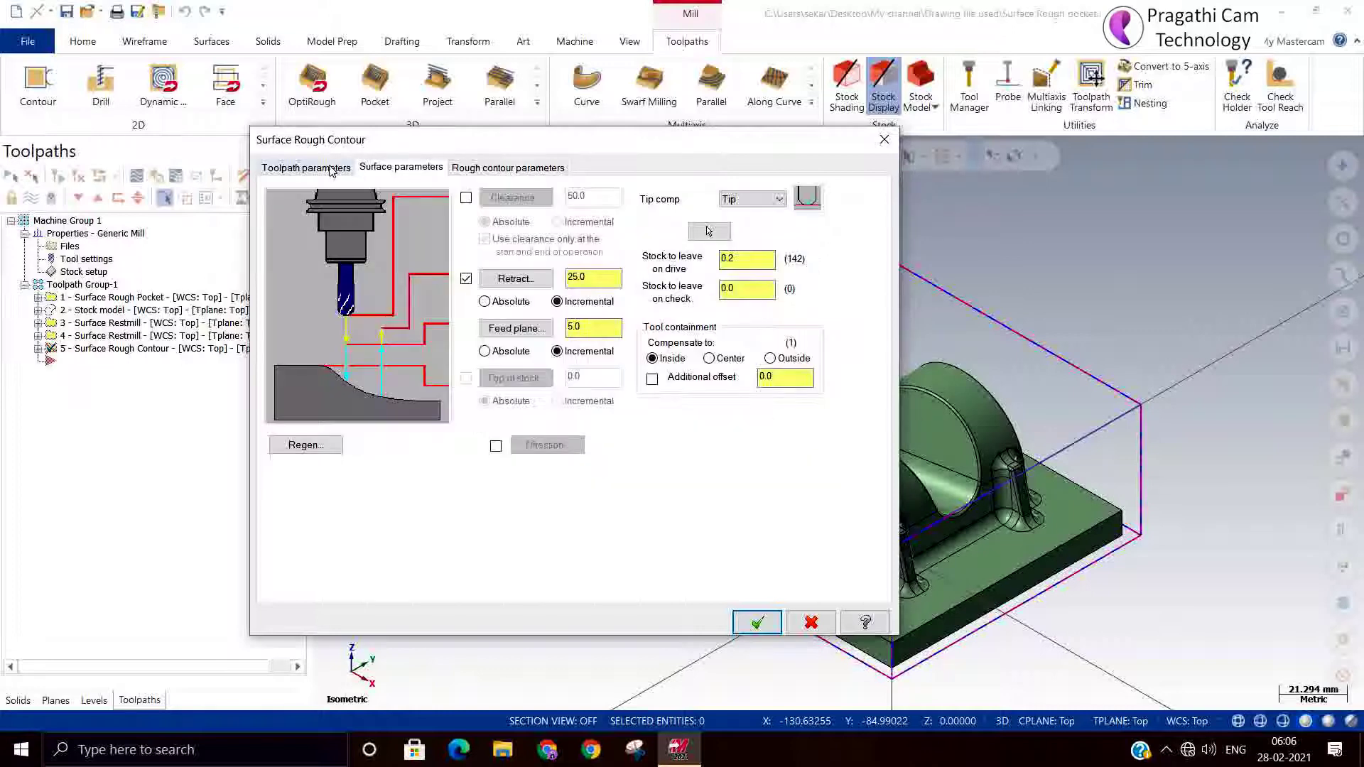
click(334, 169)
click(383, 169)
click(514, 168)
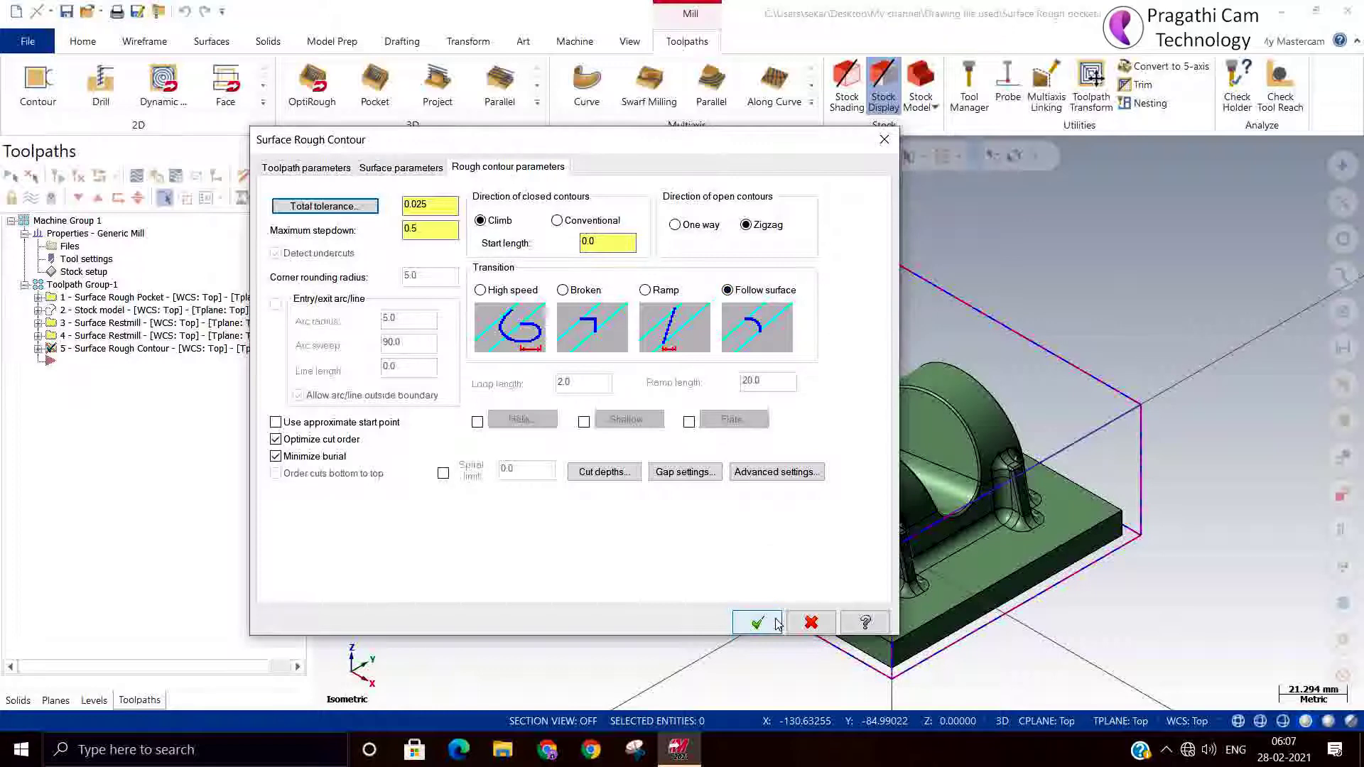
click(418, 168)
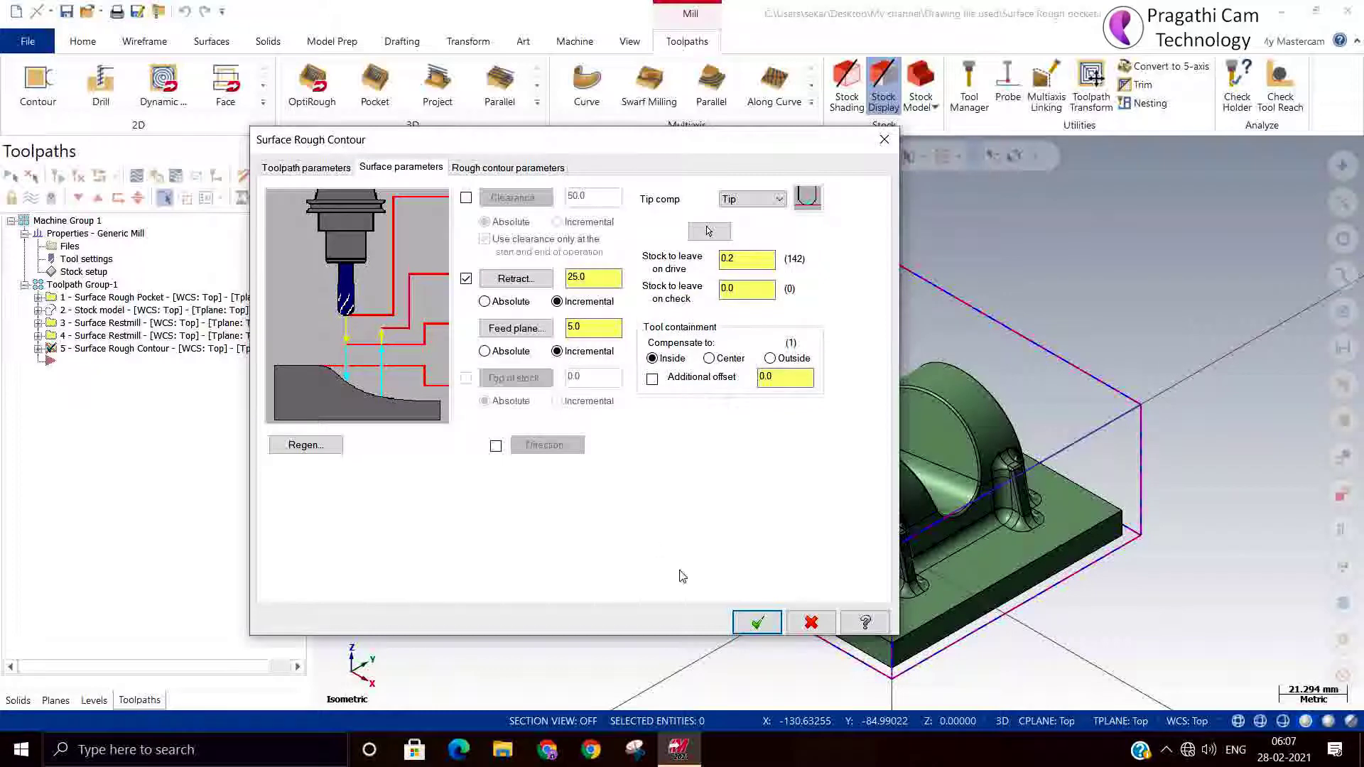
click(757, 623)
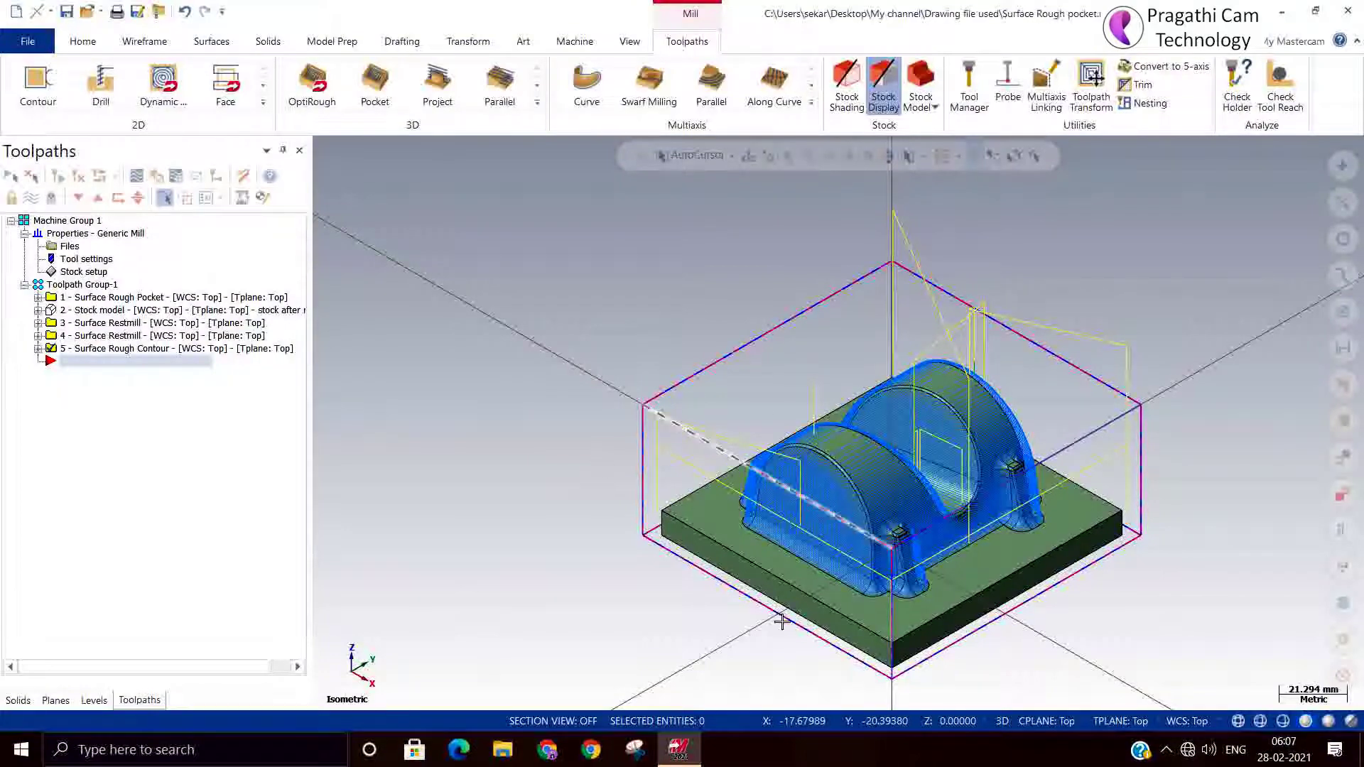
- Examine the rough contour toolpath around the arched walls and ribs, including the transition moves between depth passes
scroll(726, 504, up, 3)
scroll(726, 505, up, 4)
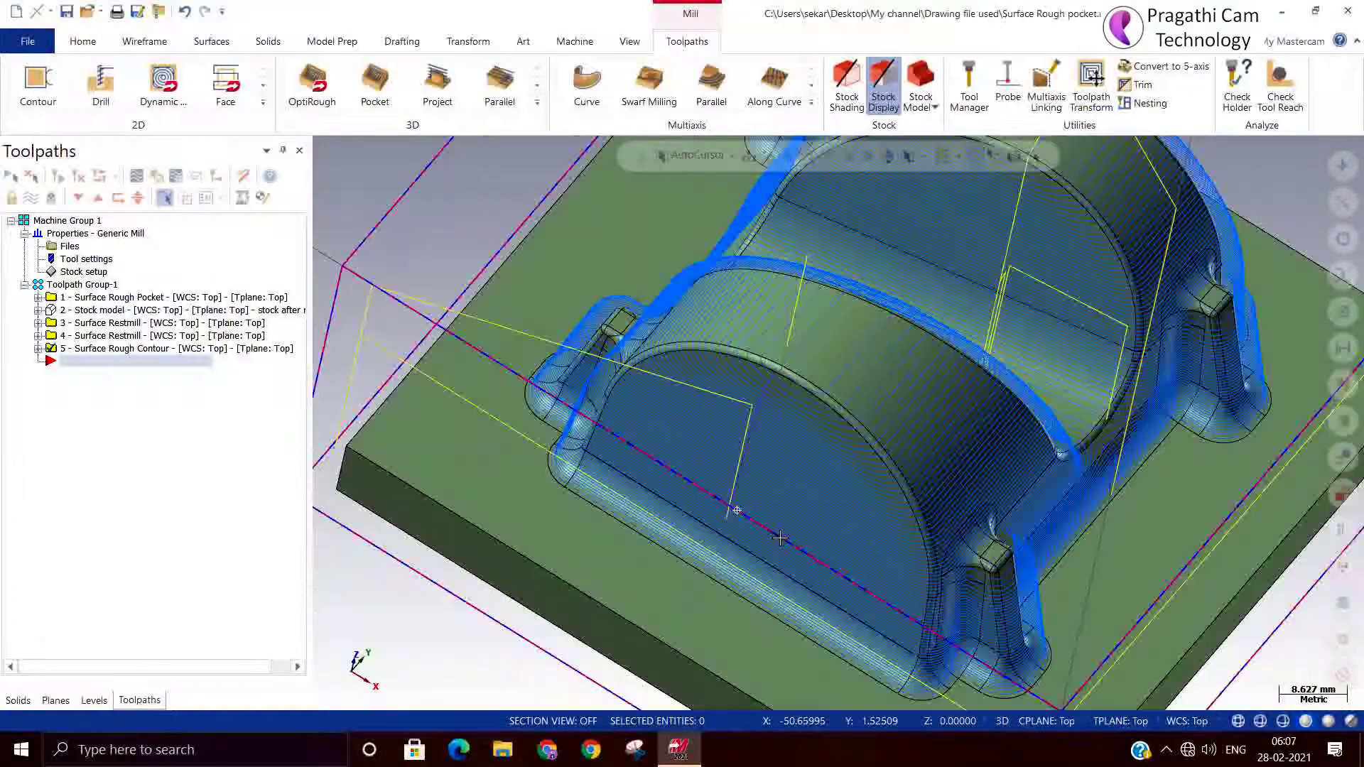
middle_drag(779, 538, 831, 346)
middle_drag(948, 435, 795, 323)
middle_drag(692, 503, 687, 560)
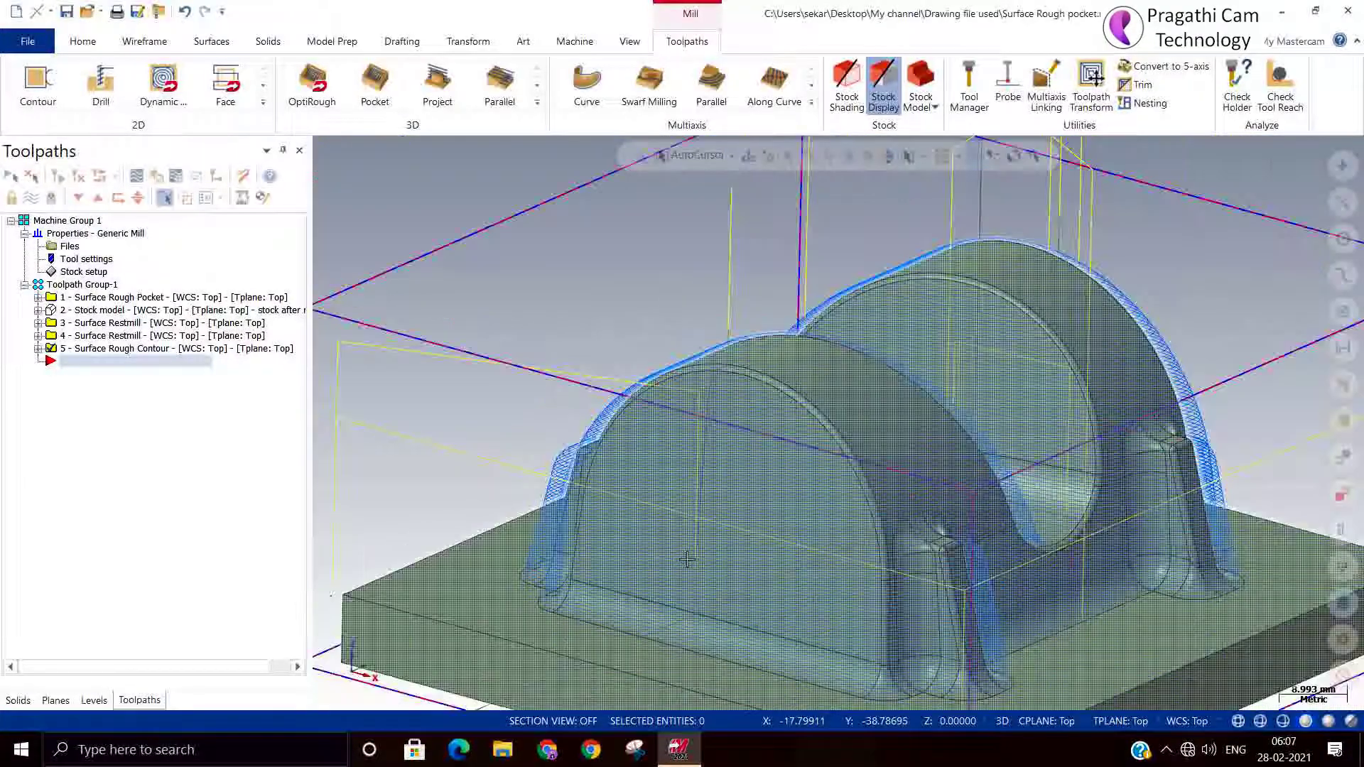
scroll(557, 568, up, 8)
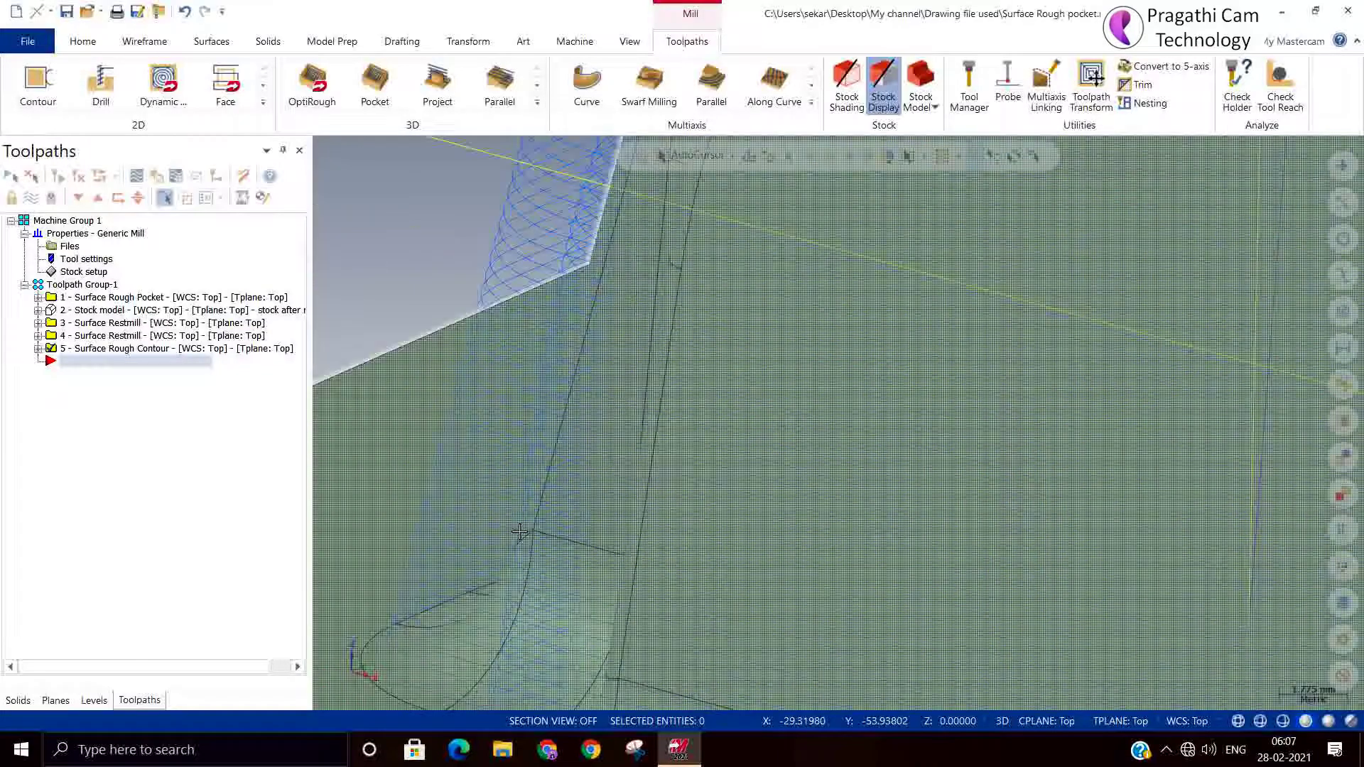
scroll(520, 531, down, 8)
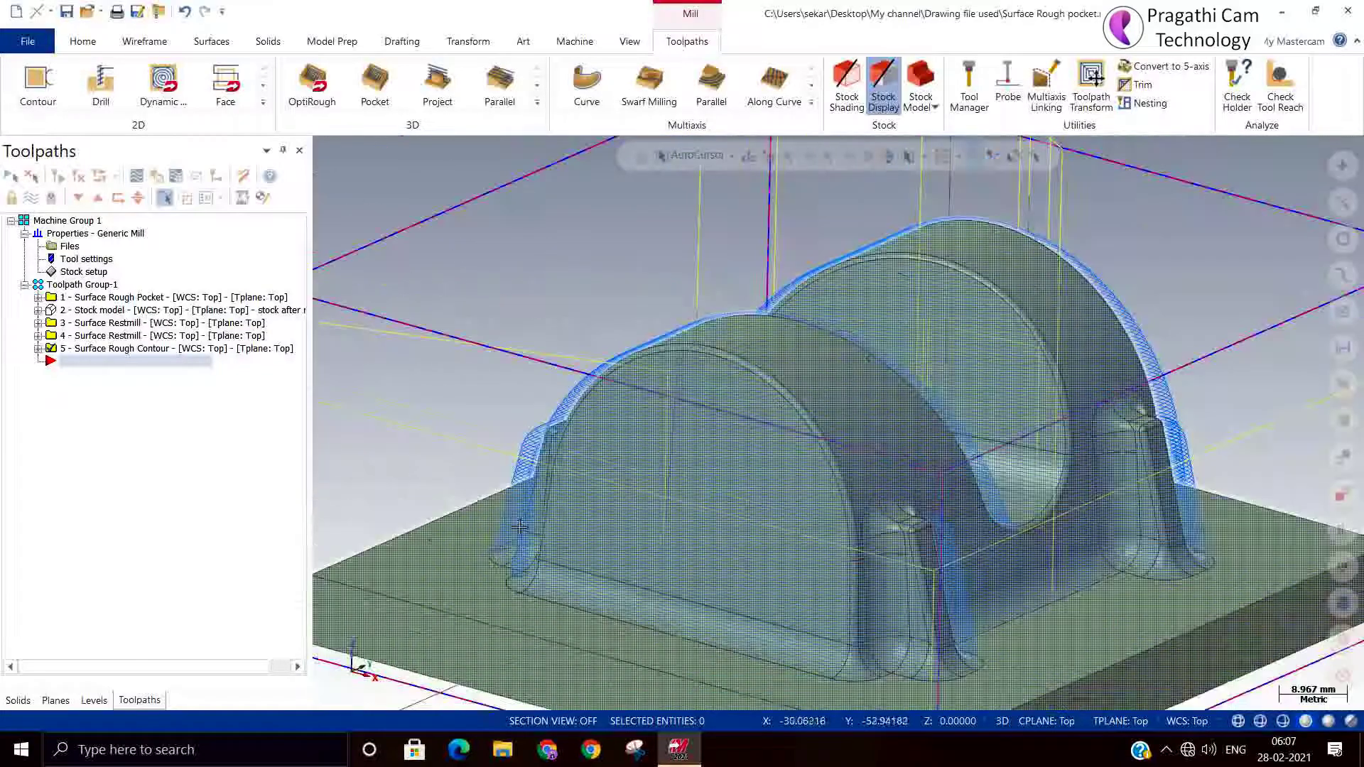
middle_drag(395, 585, 411, 535)
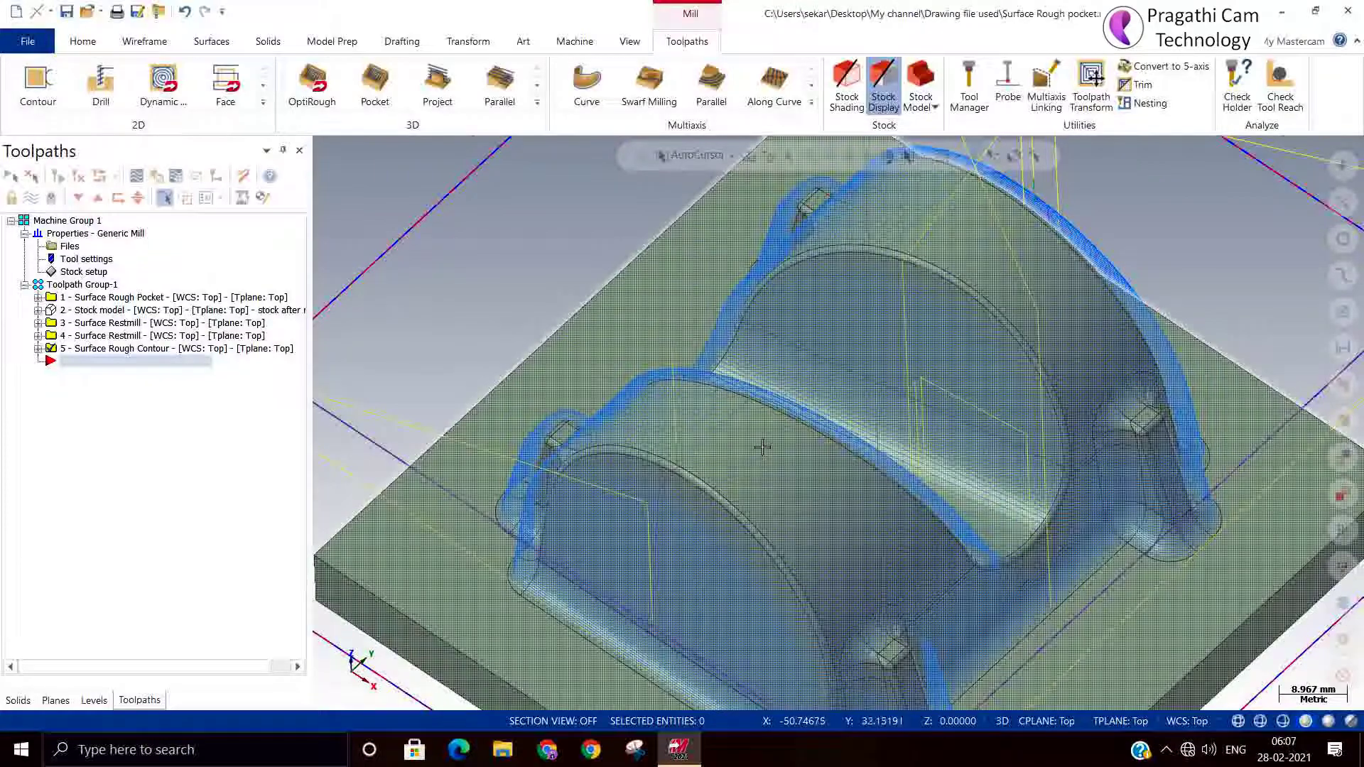
scroll(762, 446, up, 6)
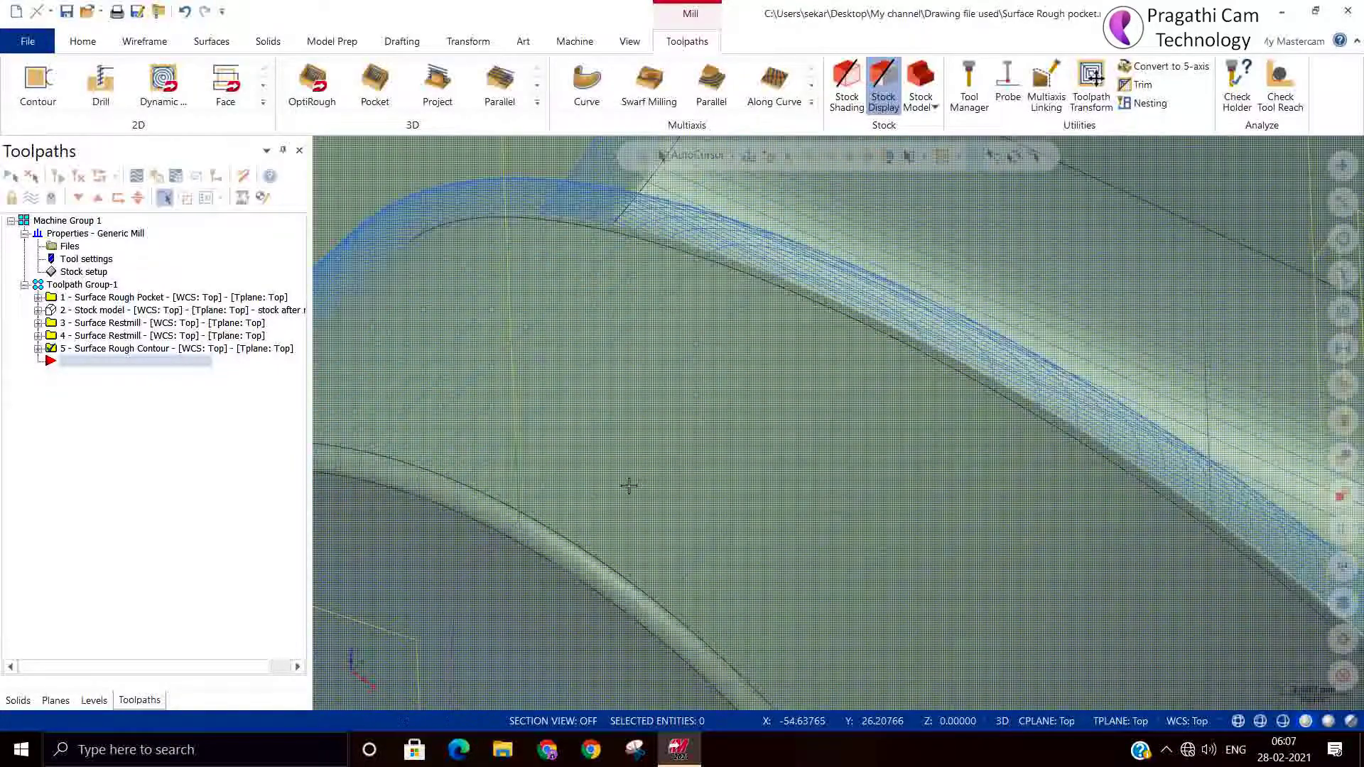
scroll(629, 486, down, 8)
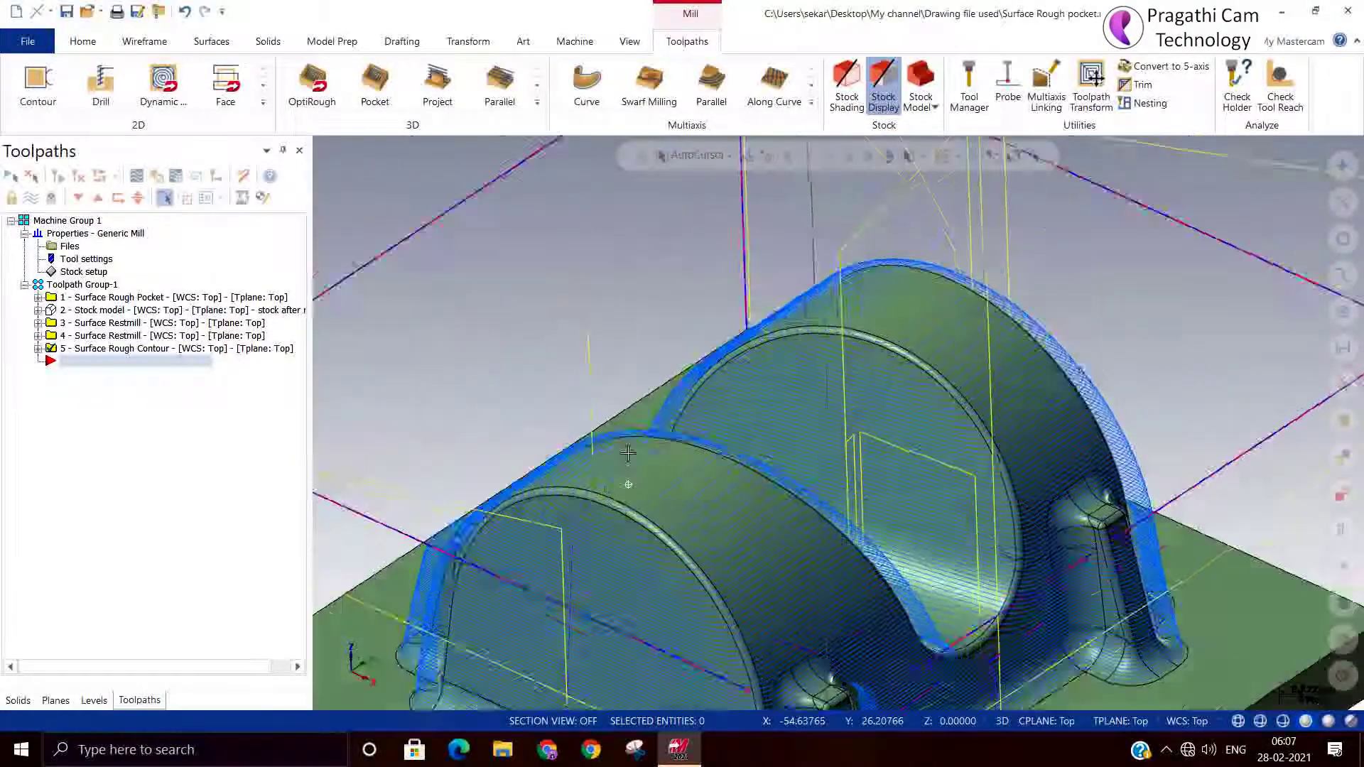
scroll(627, 453, up, 8)
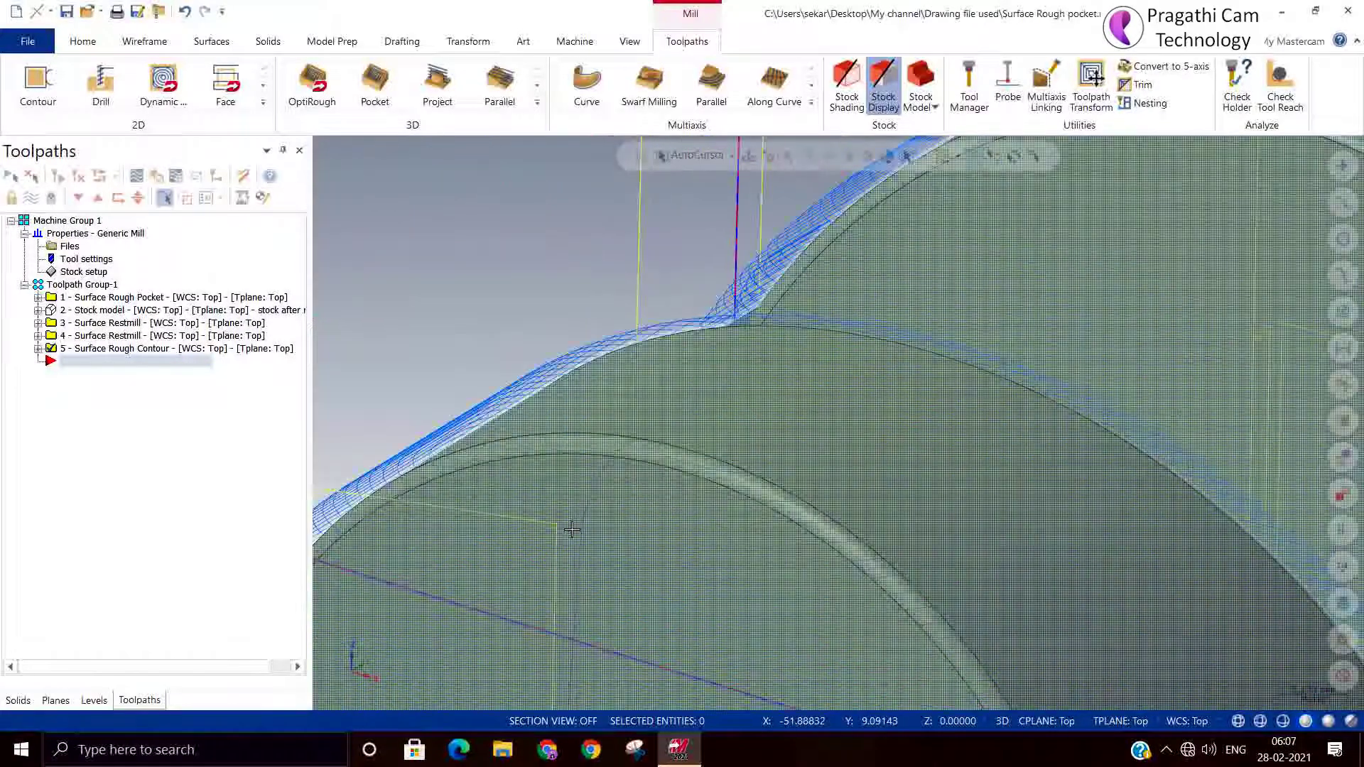
scroll(572, 529, up, 8)
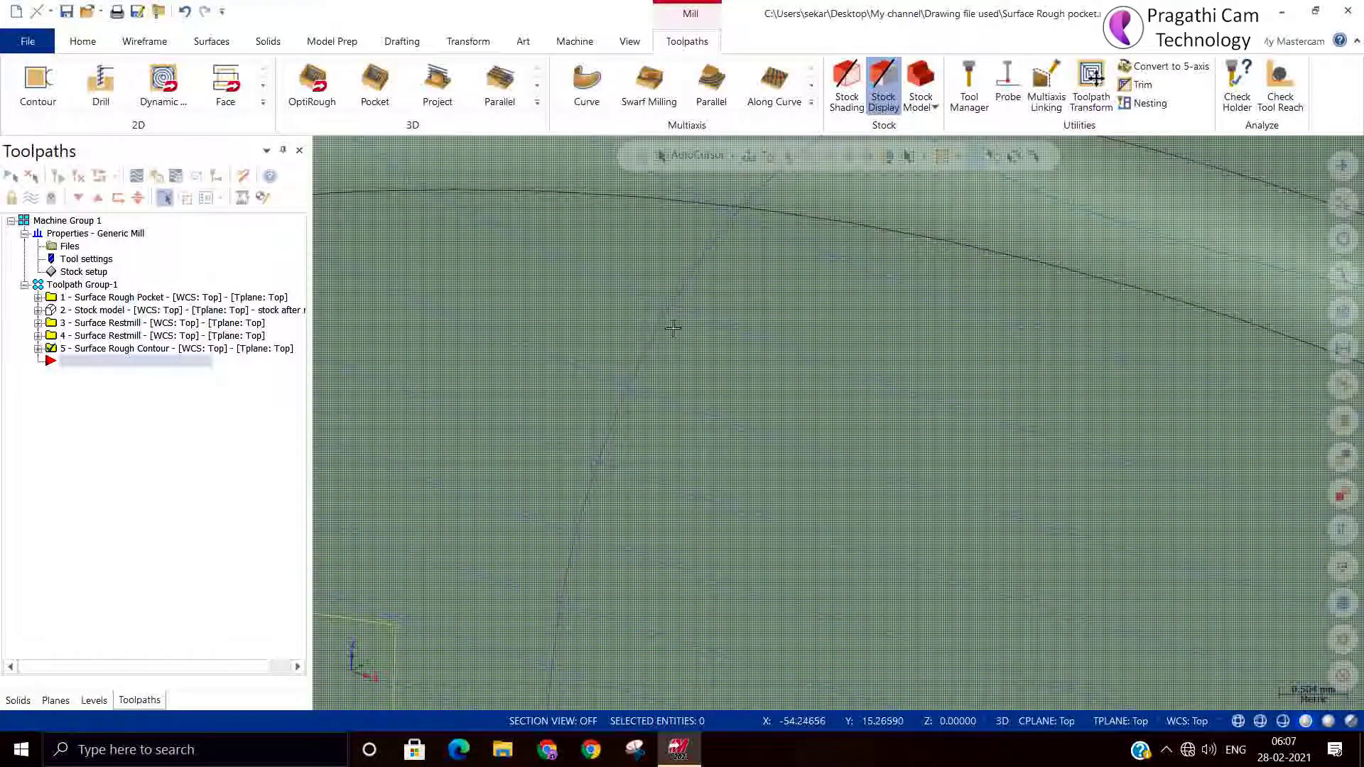
scroll(673, 328, down, 6)
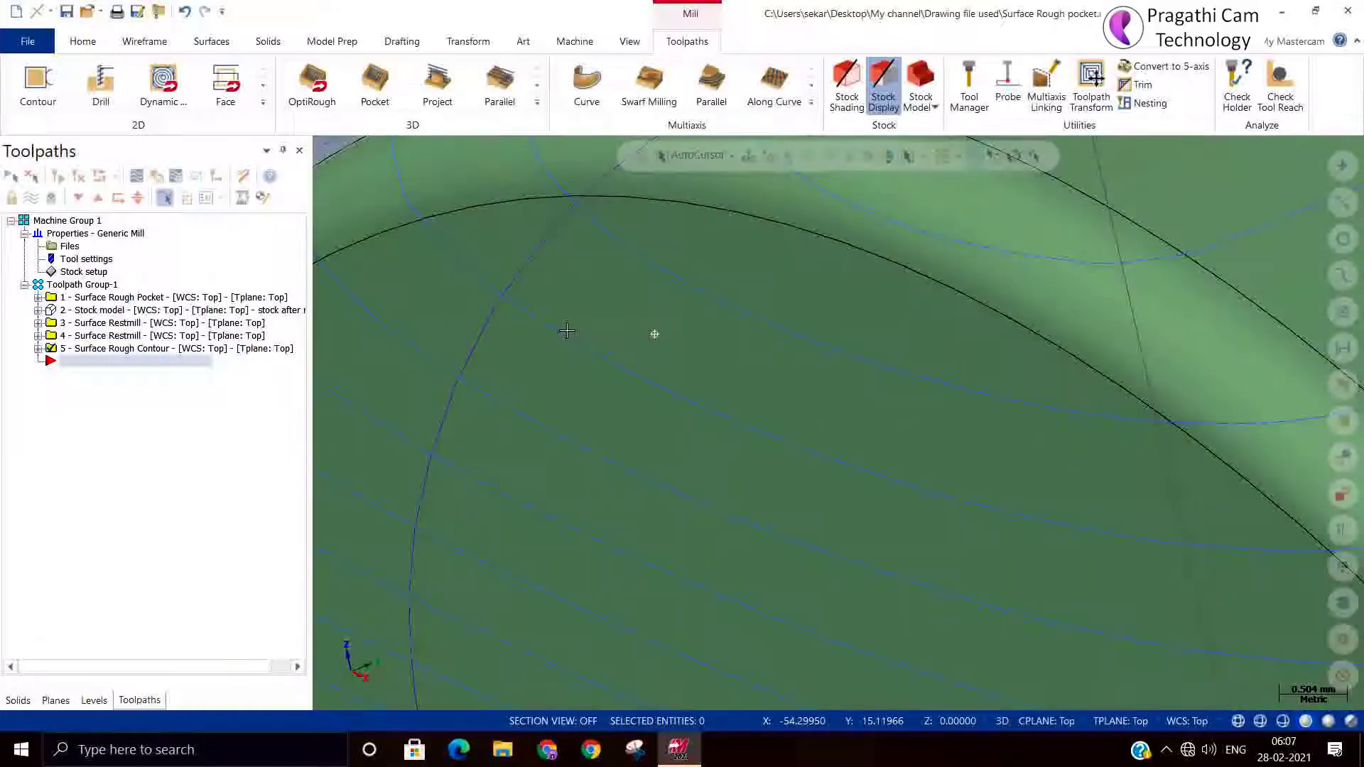
scroll(567, 330, down, 5)
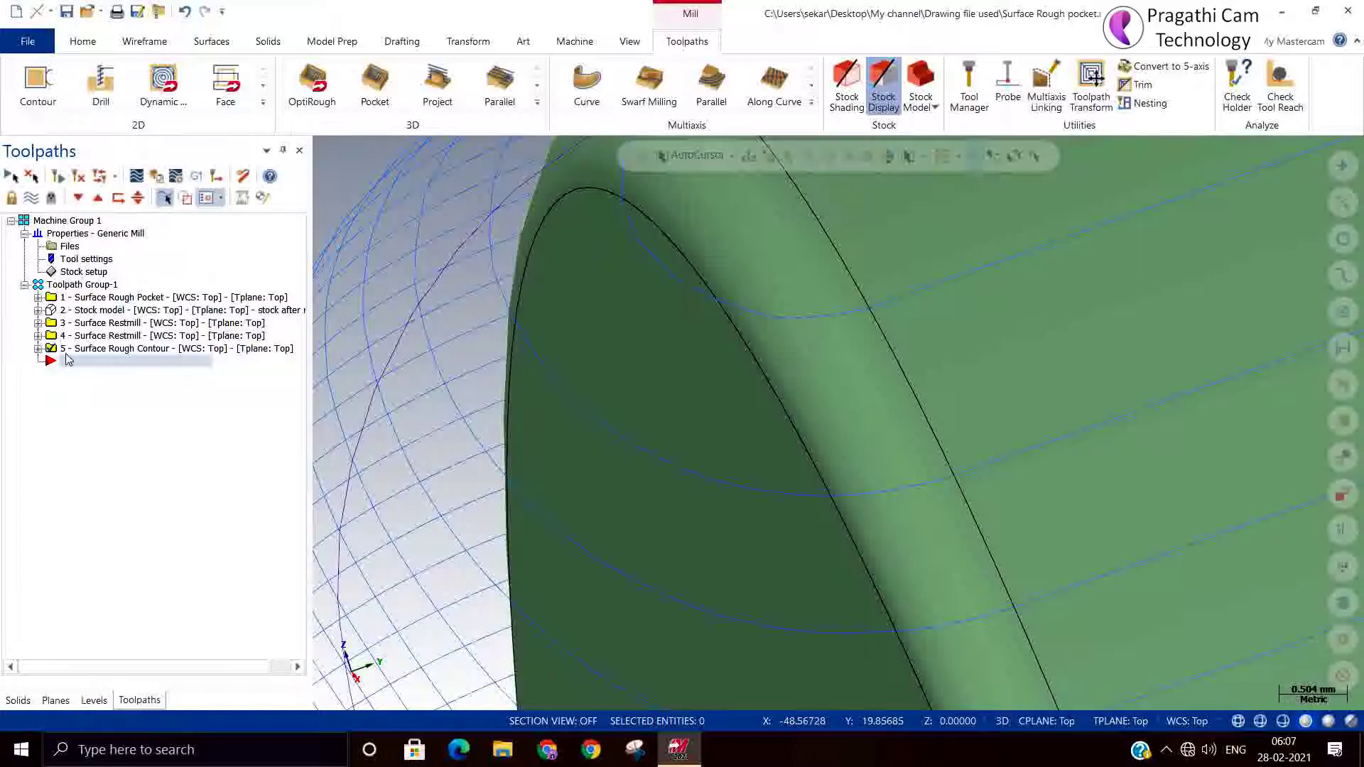
- Switch the rough contour transition to High speed with a 2.0 loop length, regenerate the toolpath and inspect its transition moves
click(39, 349)
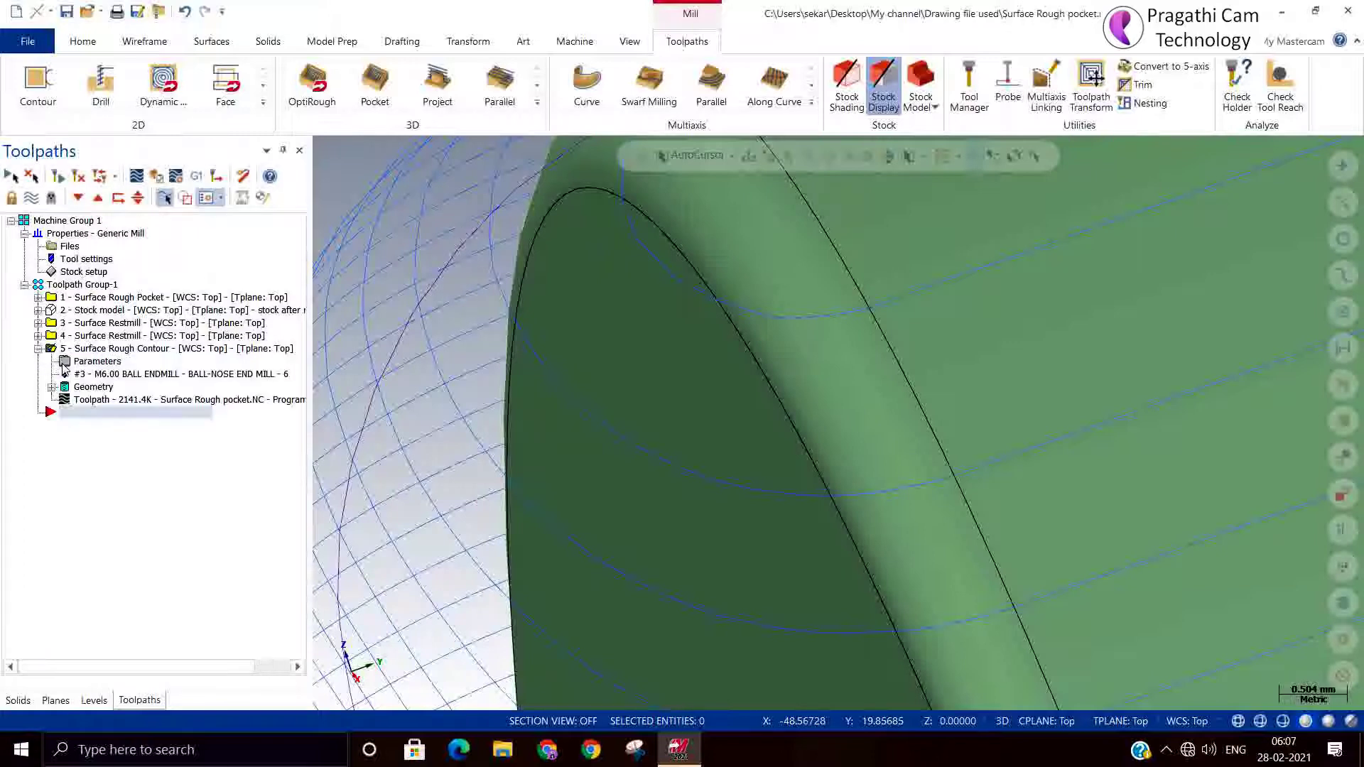
click(65, 362)
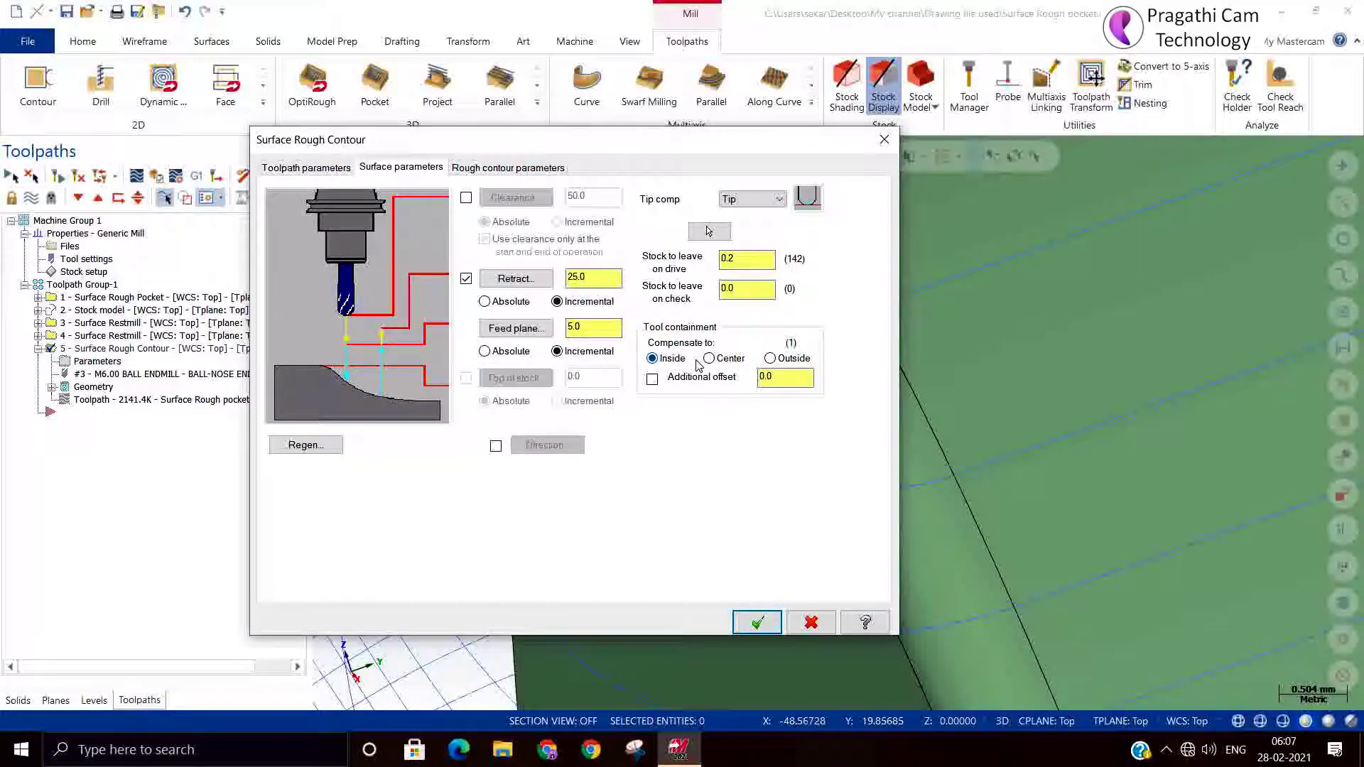
click(509, 166)
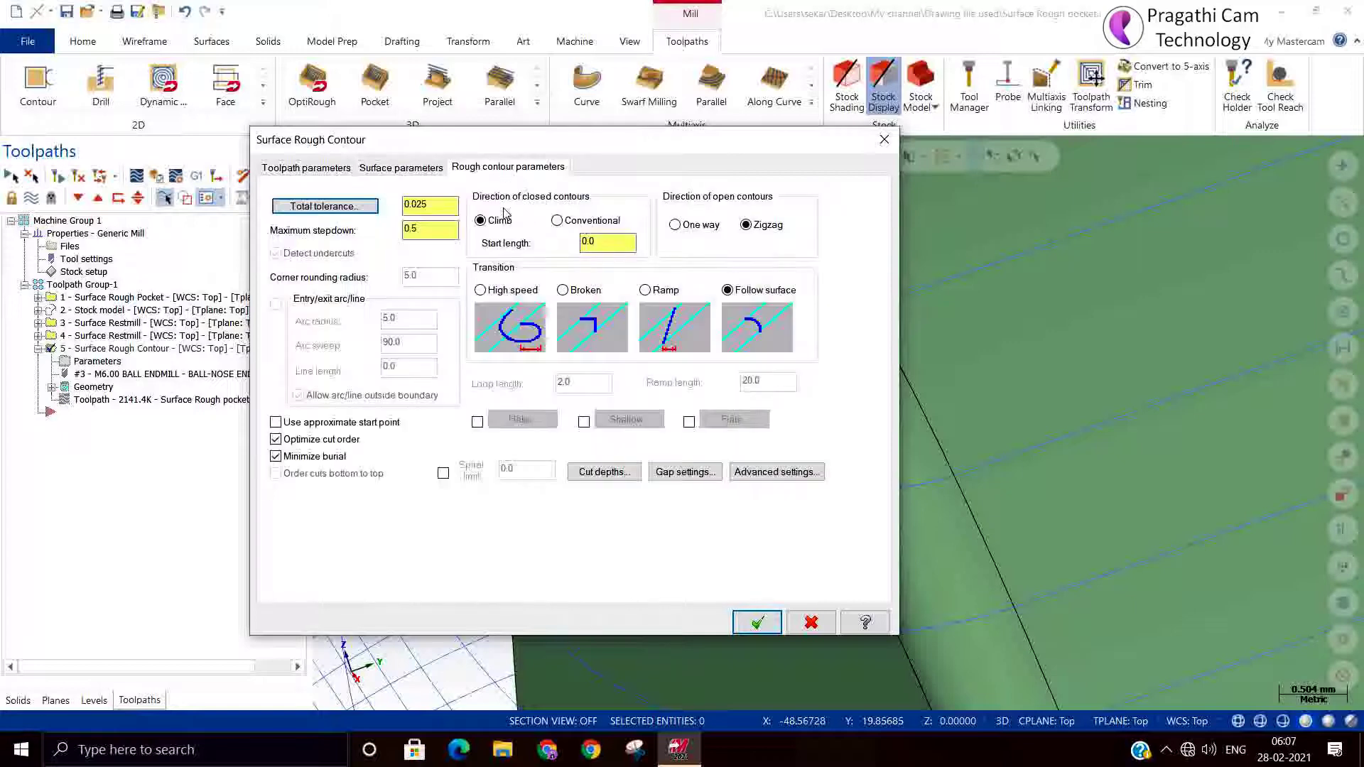
click(481, 289)
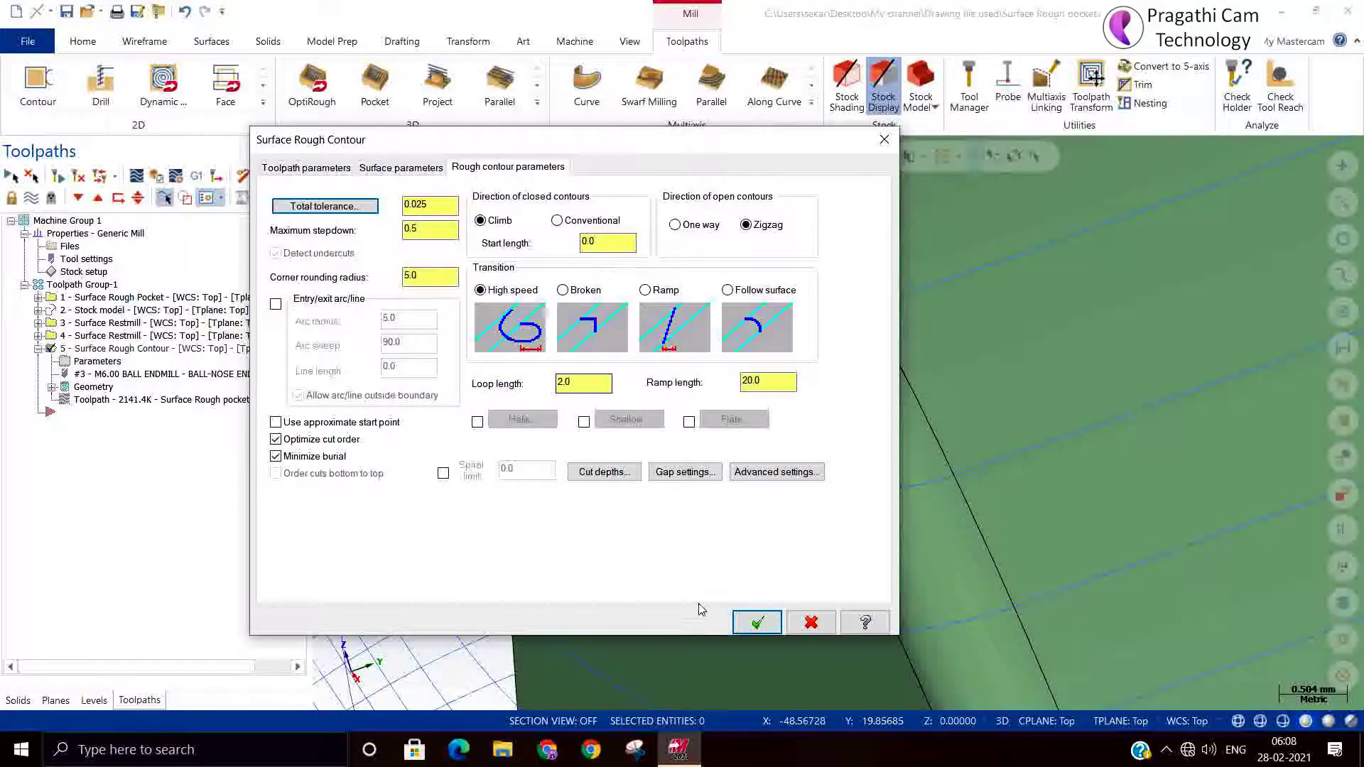
click(758, 622)
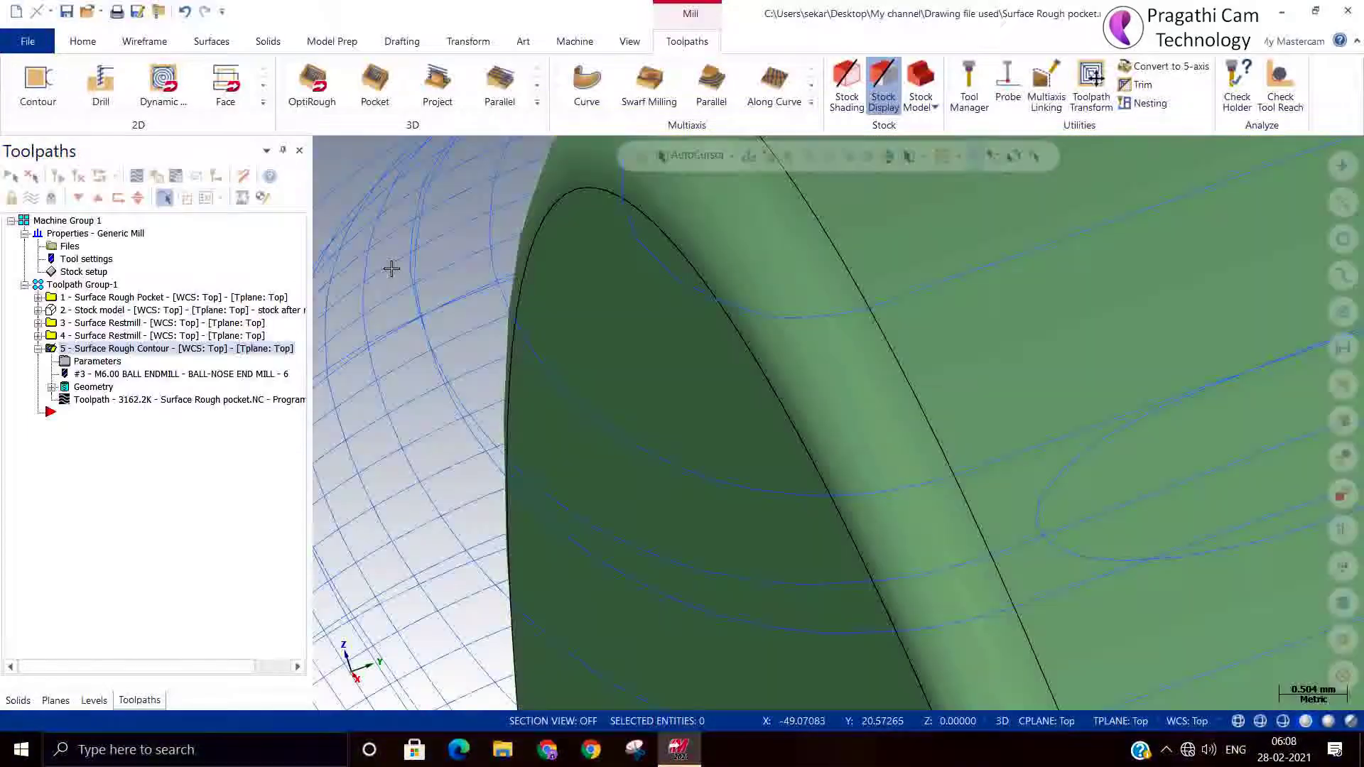
scroll(578, 350, down, 1)
scroll(579, 358, down, 4)
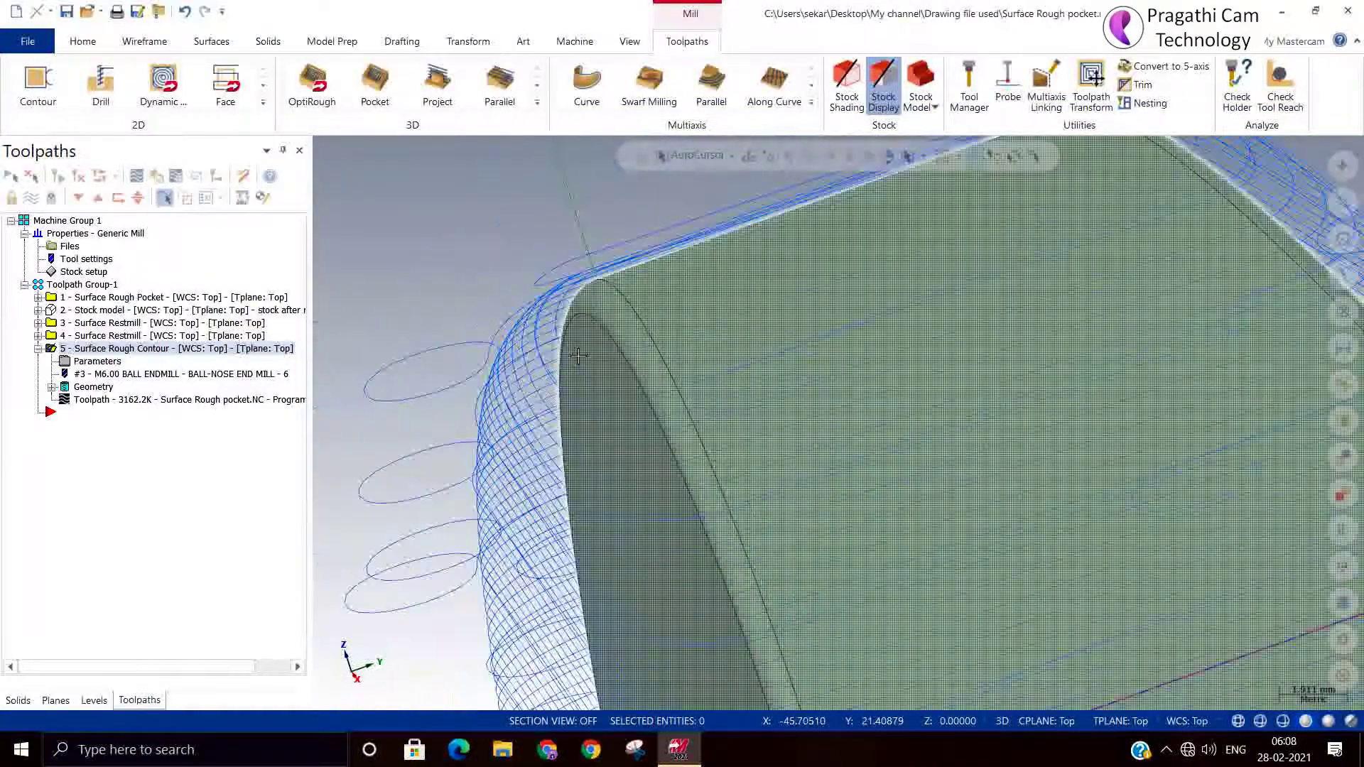
mouse_move(406, 534)
middle_down()
mouse_move(414, 500)
mouse_move(405, 521)
mouse_move(483, 525)
mouse_move(581, 500)
mouse_move(639, 584)
mouse_move(531, 600)
mouse_move(502, 554)
mouse_move(494, 609)
mouse_move(508, 574)
middle_up()
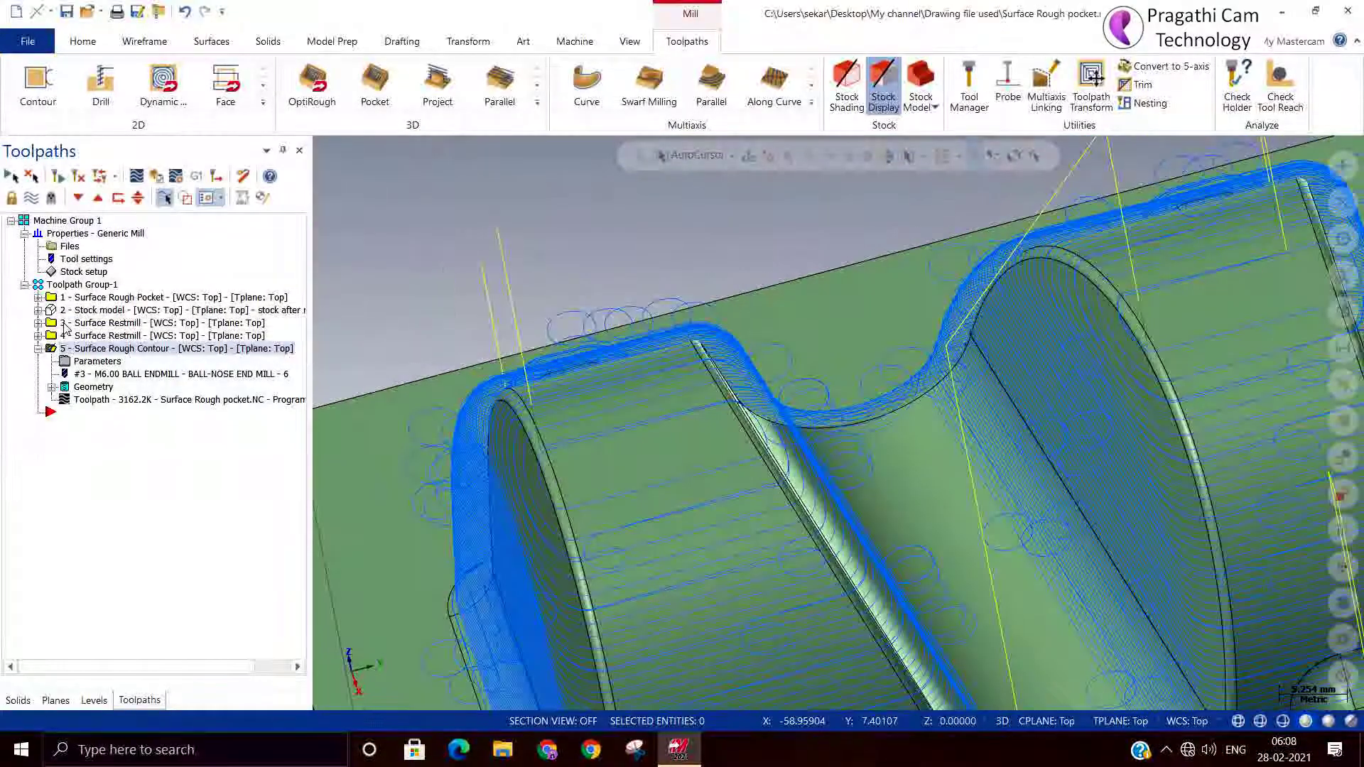
- Change the rough contour transition to Broken, regenerate the toolpath and inspect the moves between depth passes at the arched wall
click(76, 362)
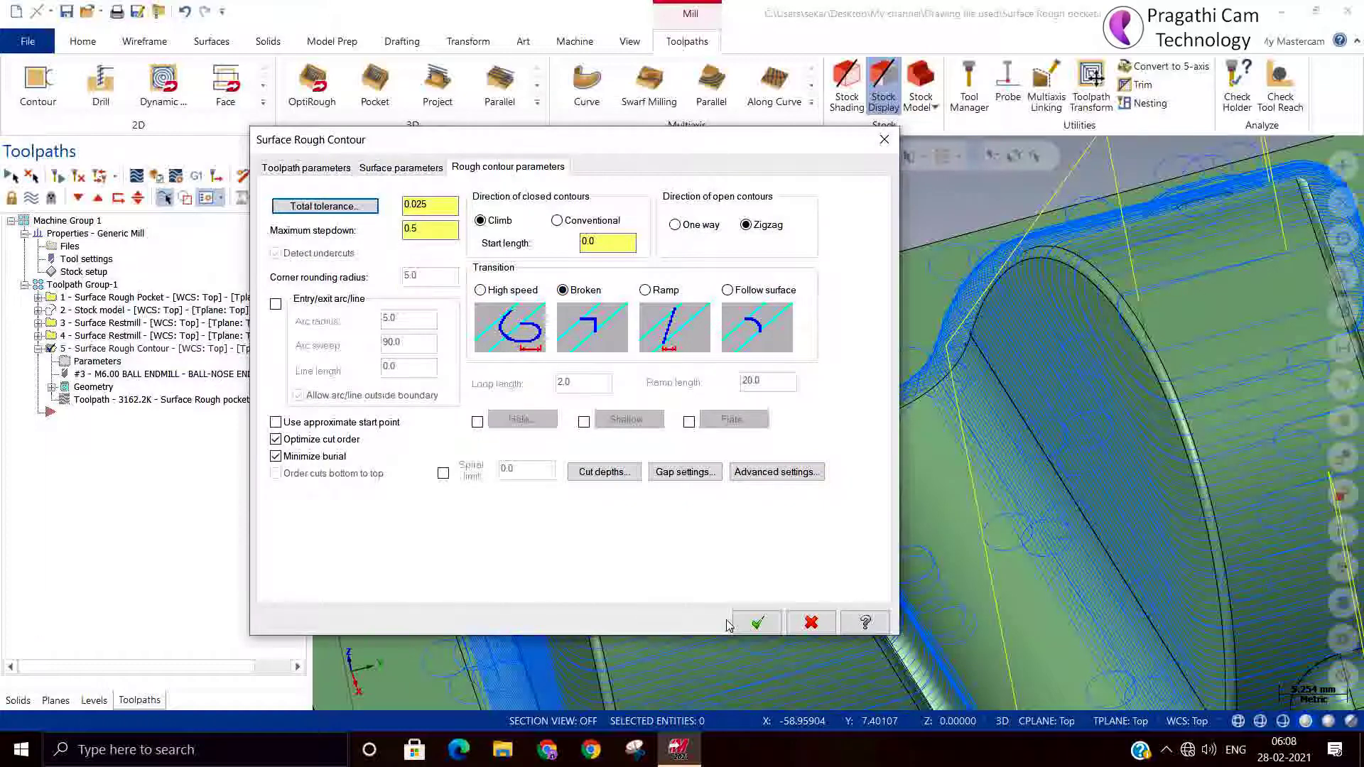
click(756, 623)
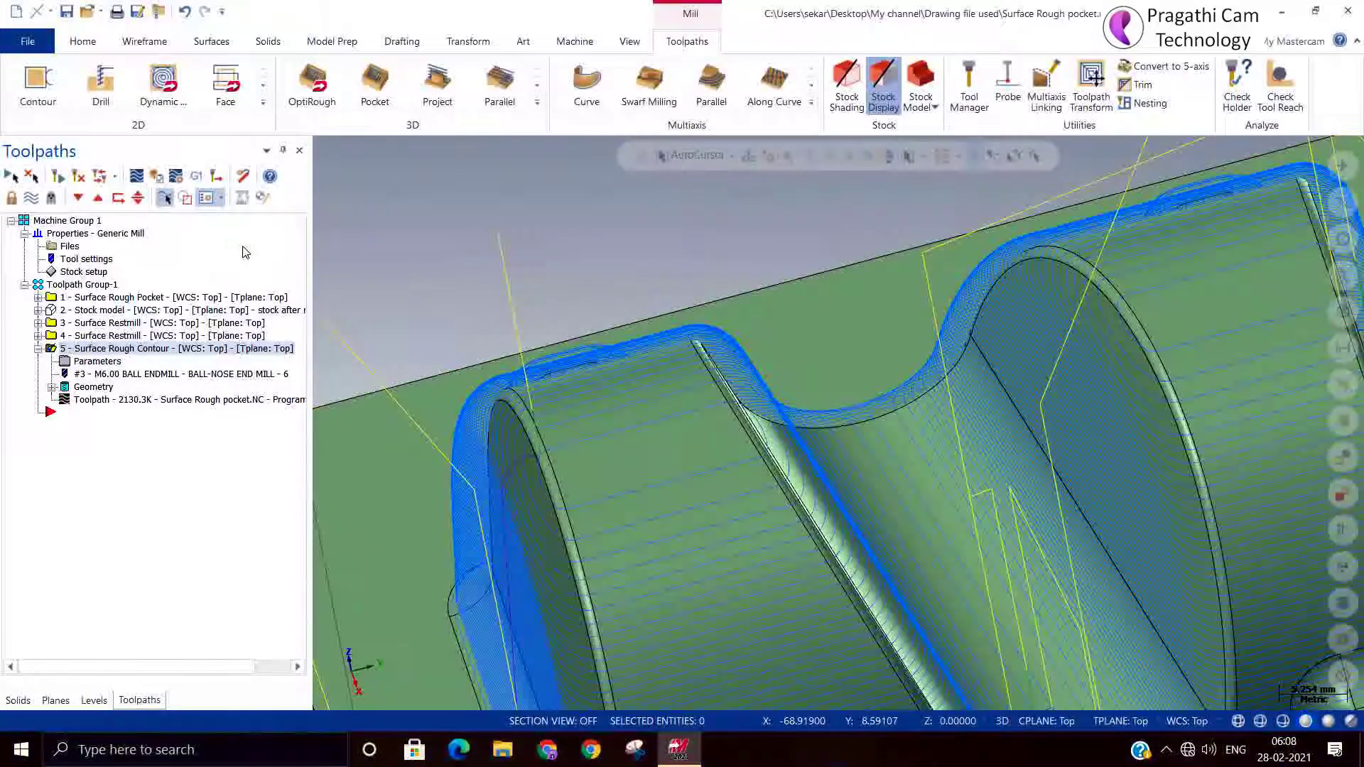
middle_drag(332, 221, 444, 523)
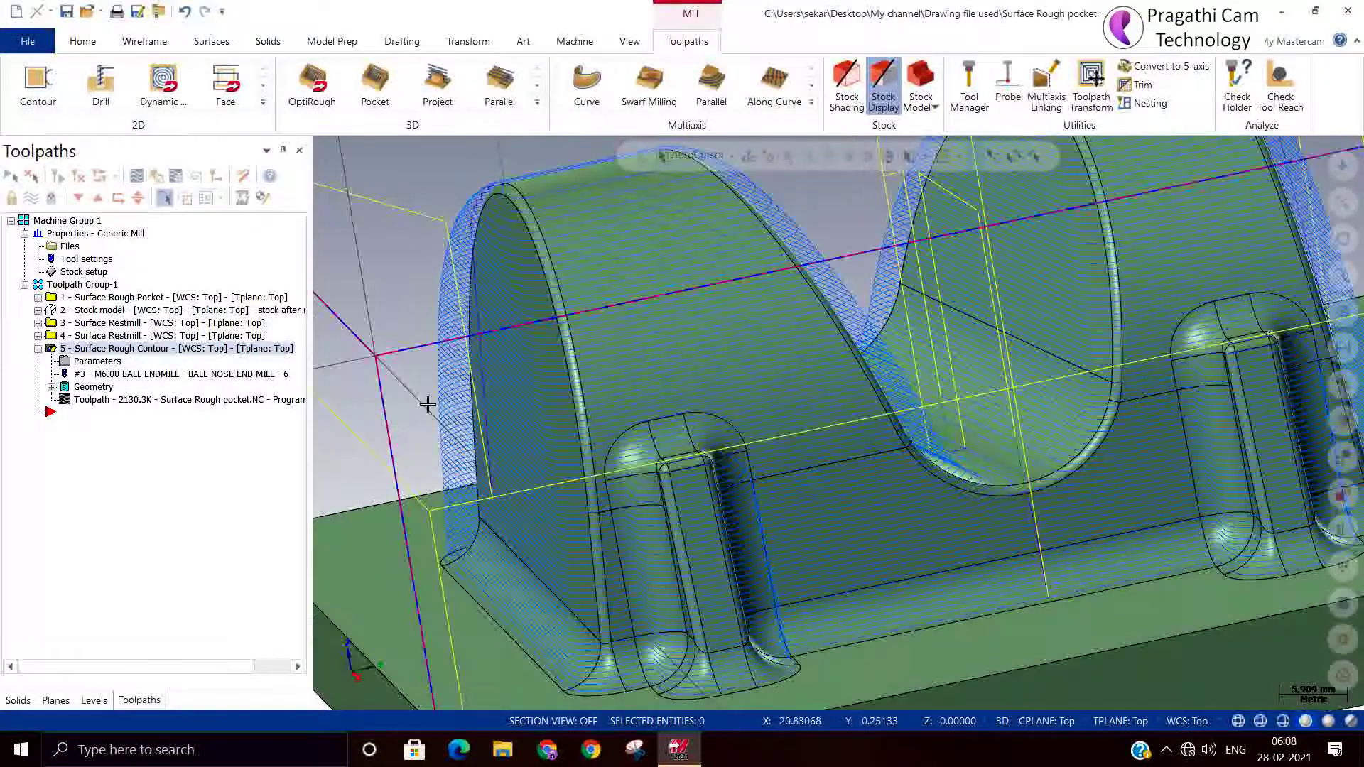
scroll(427, 404, up, 10)
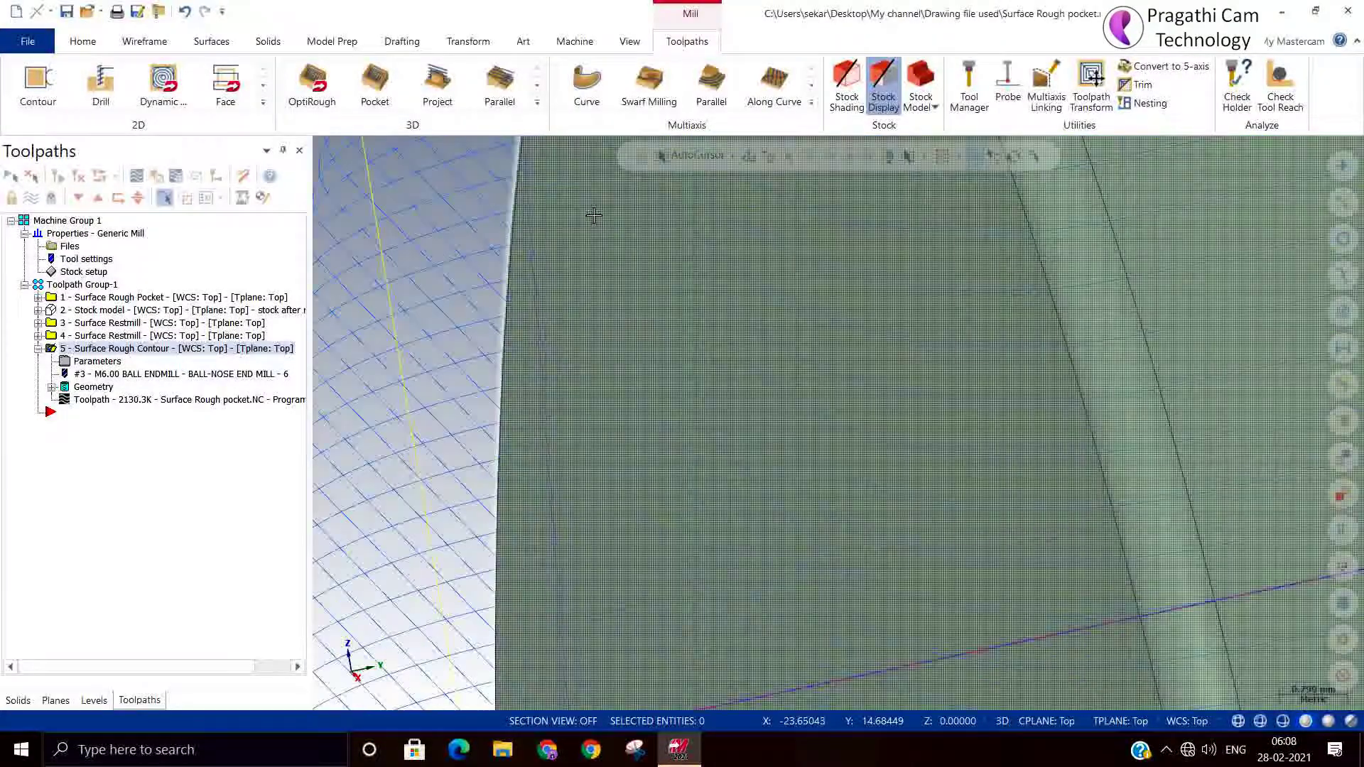
scroll(593, 214, up, 4)
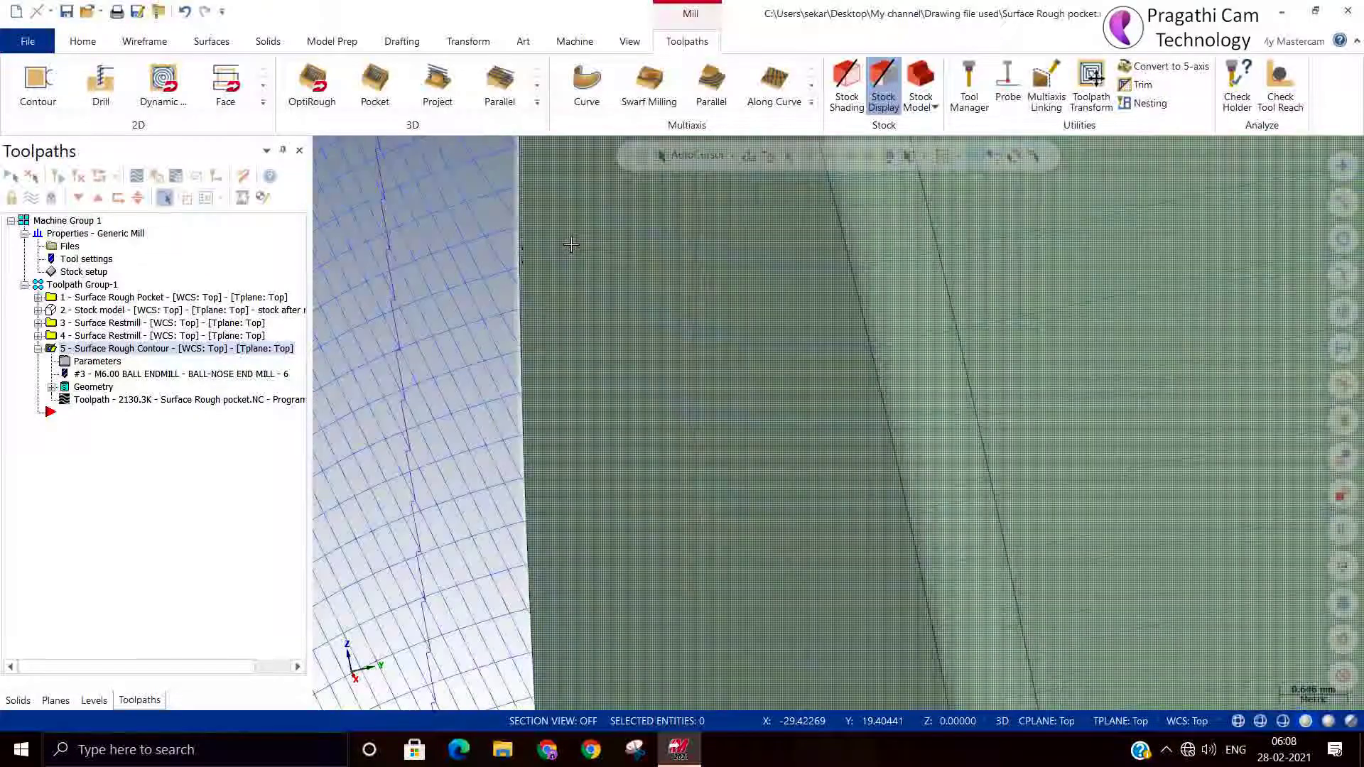
middle_drag(570, 245, 390, 284)
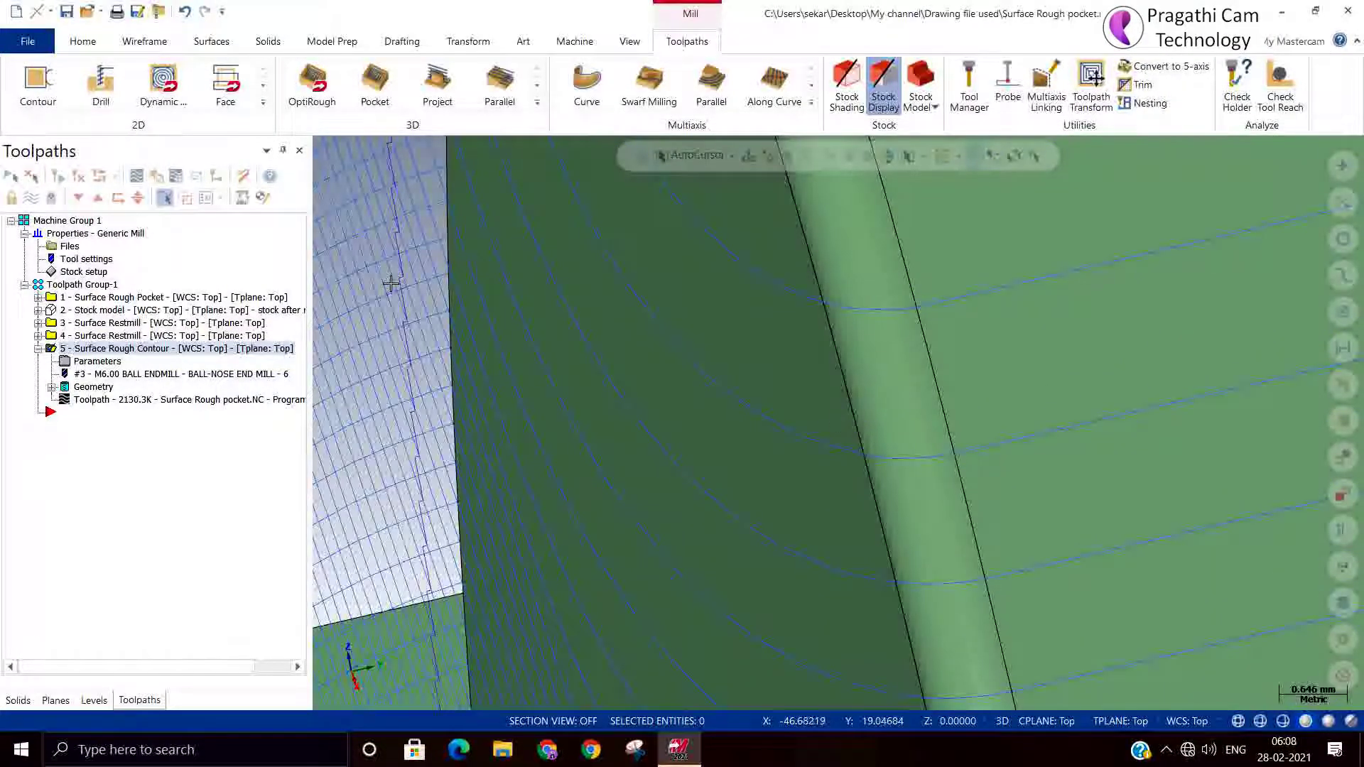
scroll(390, 284, up, 5)
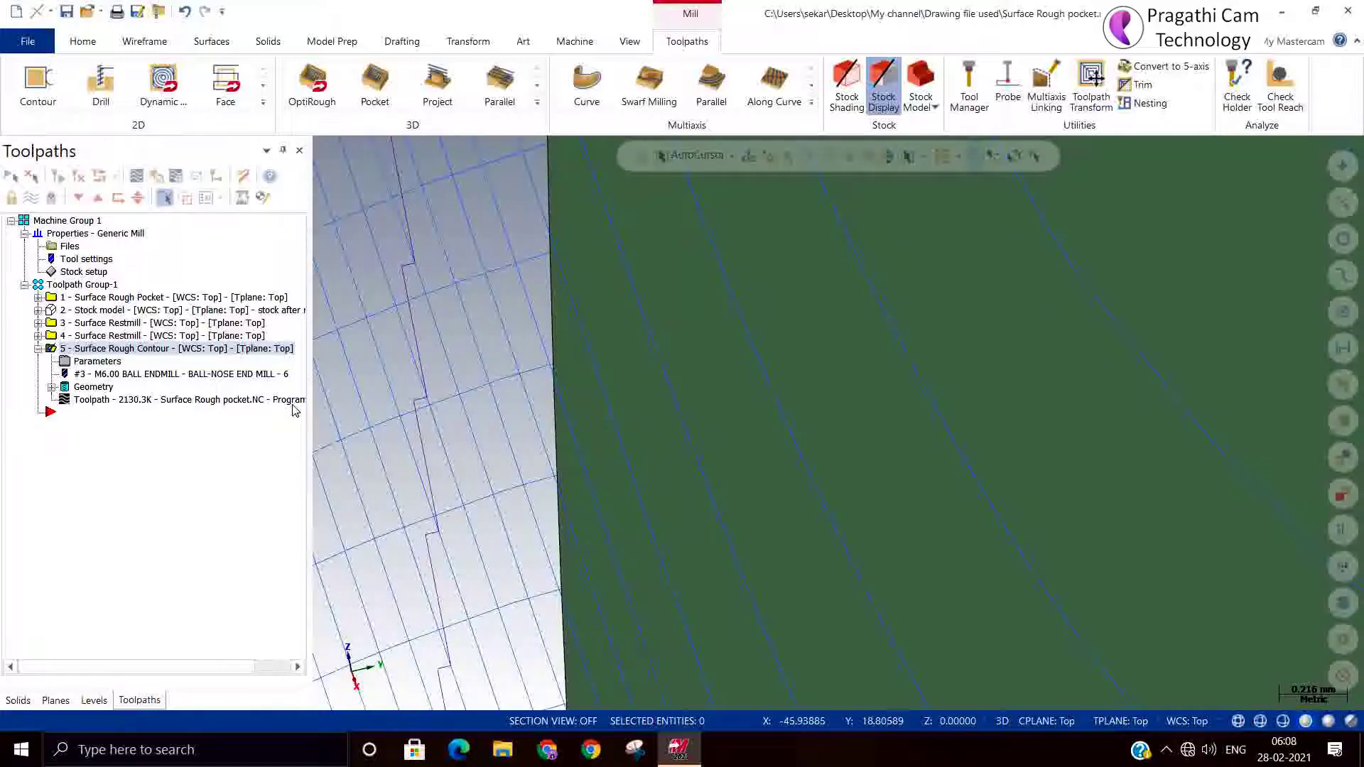
- Change the rough contour transition to Ramp, regenerate the toolpath and inspect the moves around the arches
click(97, 361)
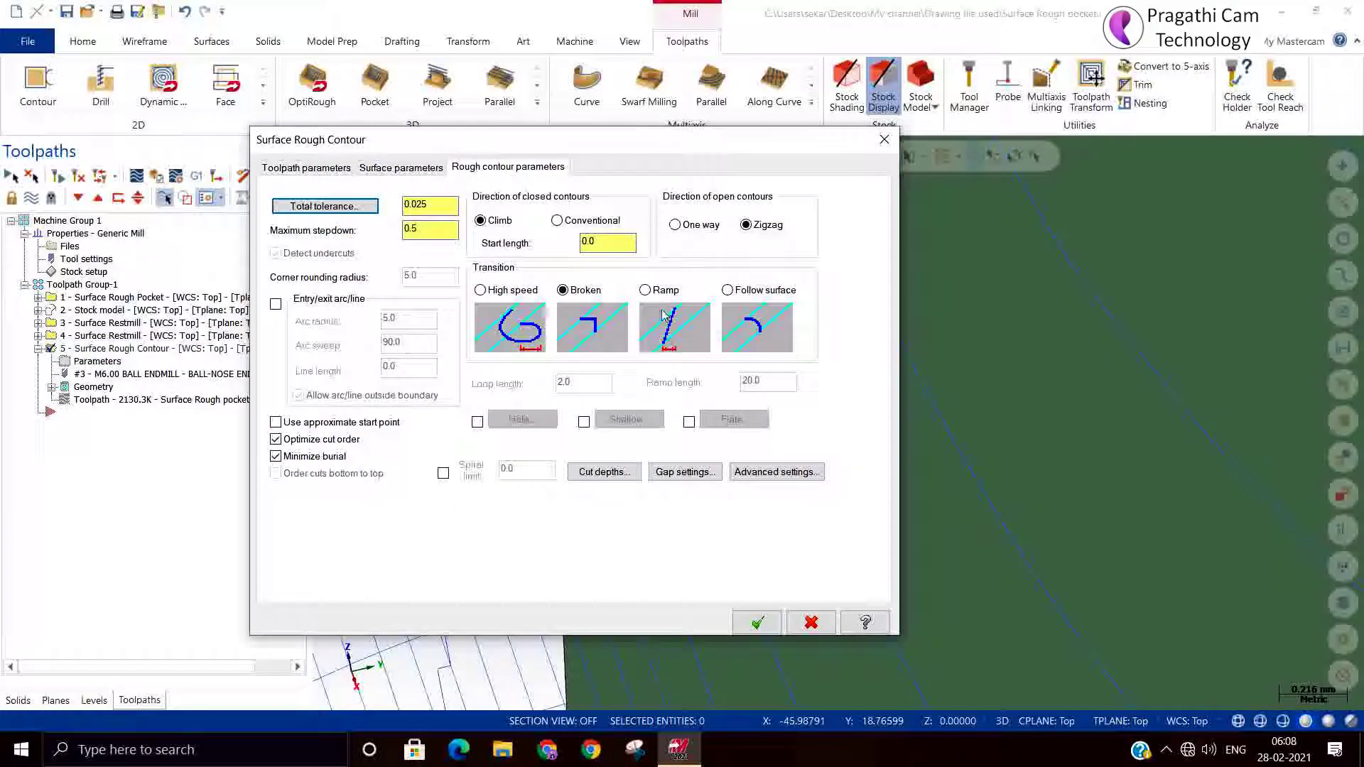
click(645, 290)
click(757, 623)
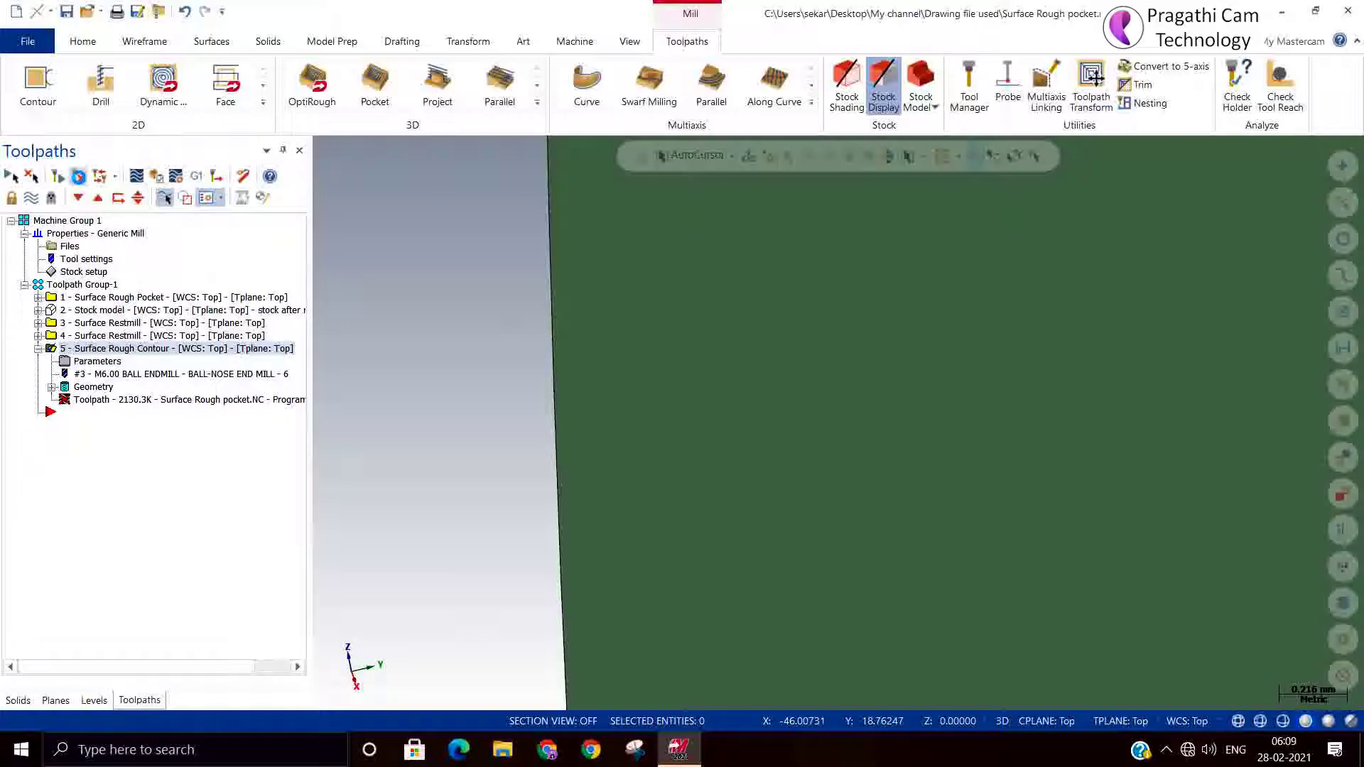
click(79, 177)
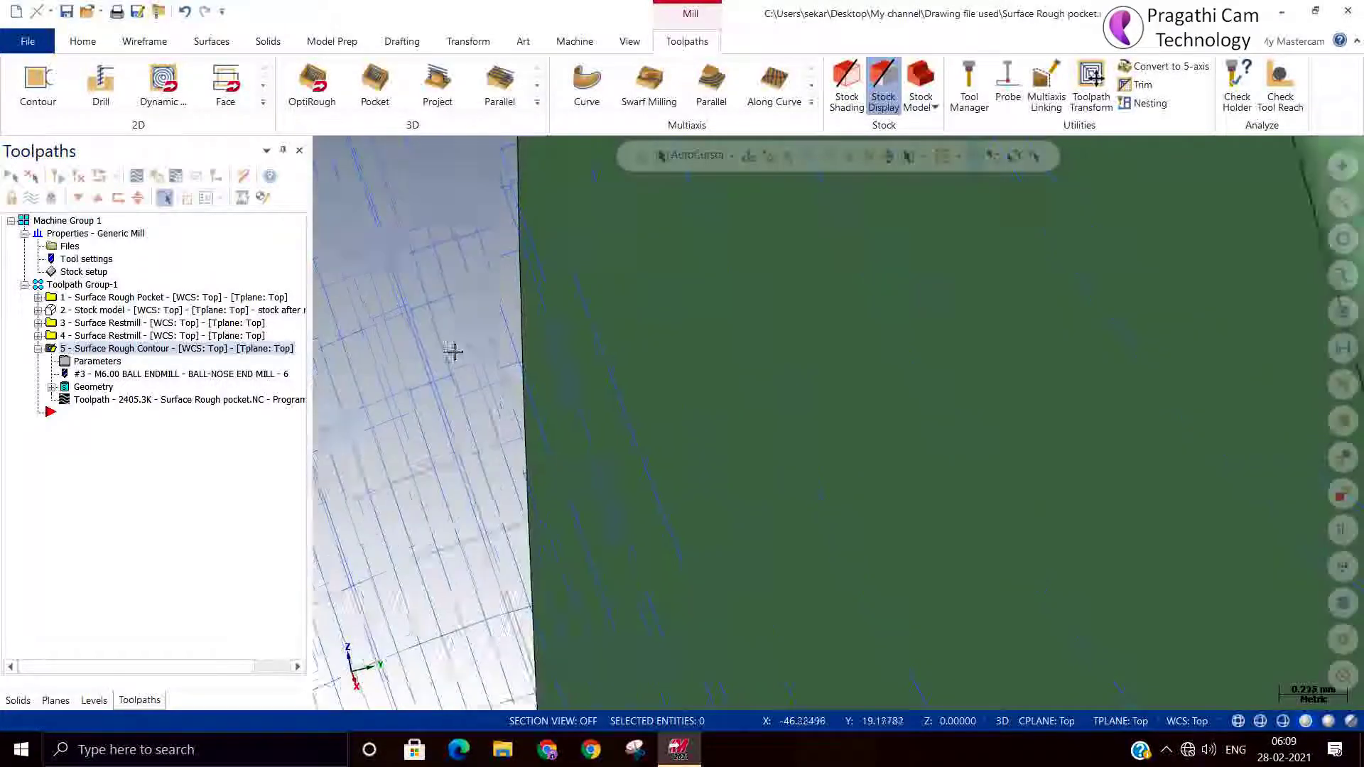
scroll(497, 387, down, 5)
scroll(496, 387, down, 3)
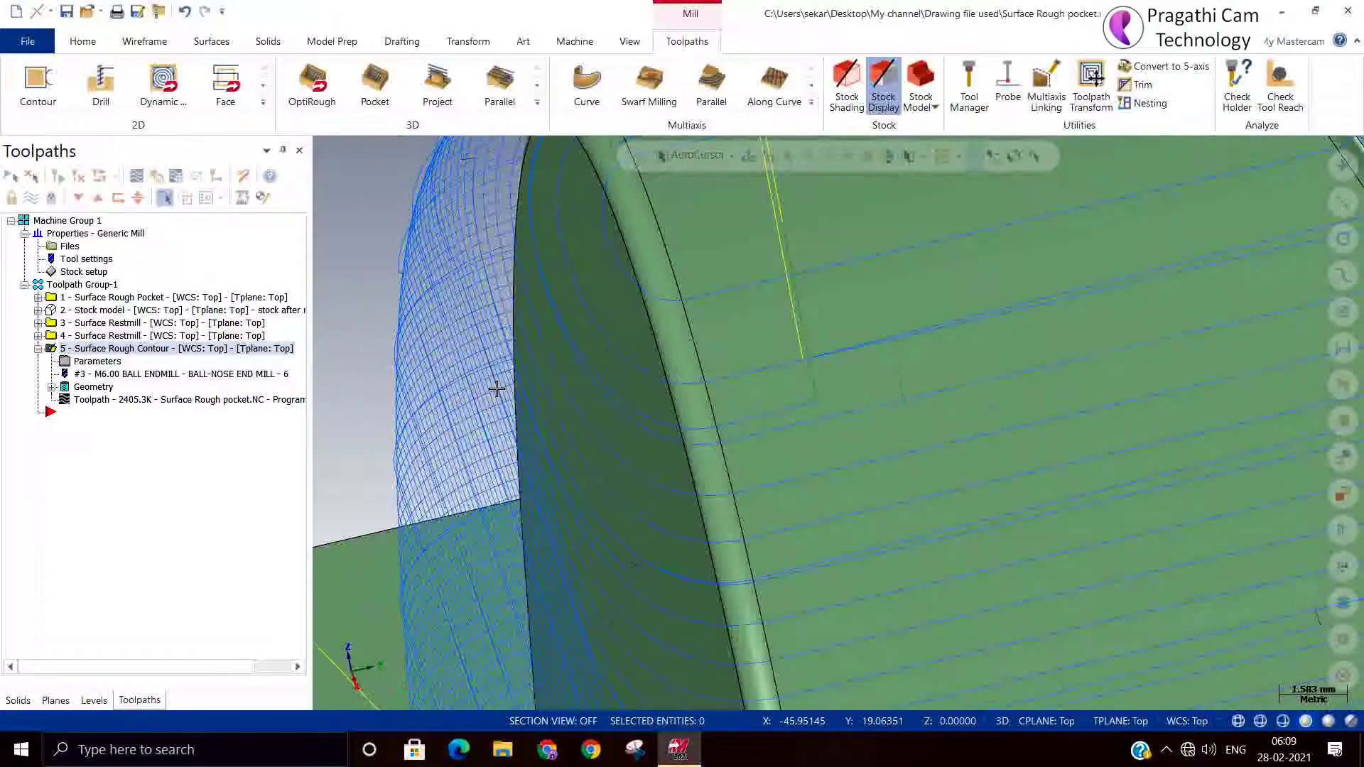
middle_drag(497, 389, 559, 377)
scroll(558, 377, down, 7)
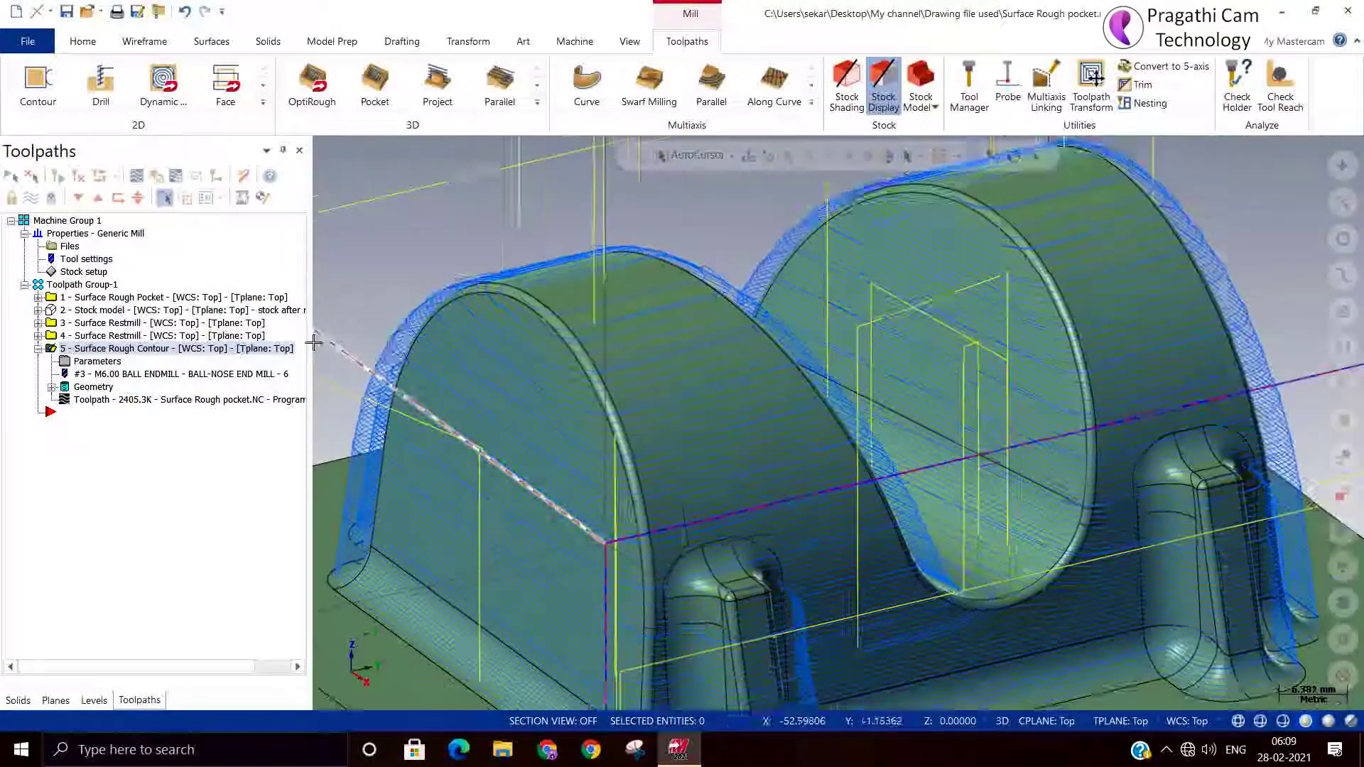
middle_drag(313, 343, 535, 460)
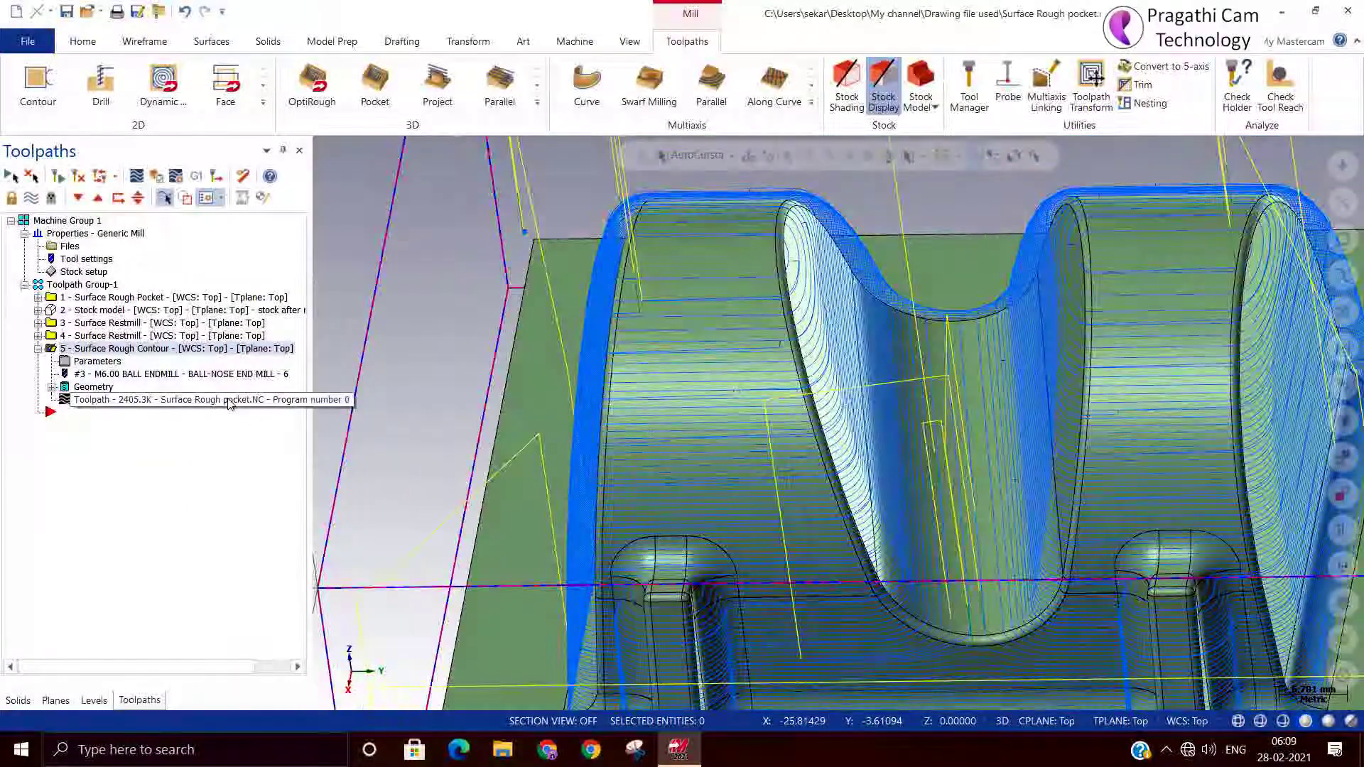
- Check the rough contour transition parameters and backplot the Surface Rough Contour toolpath at a slower playback speed
click(78, 361)
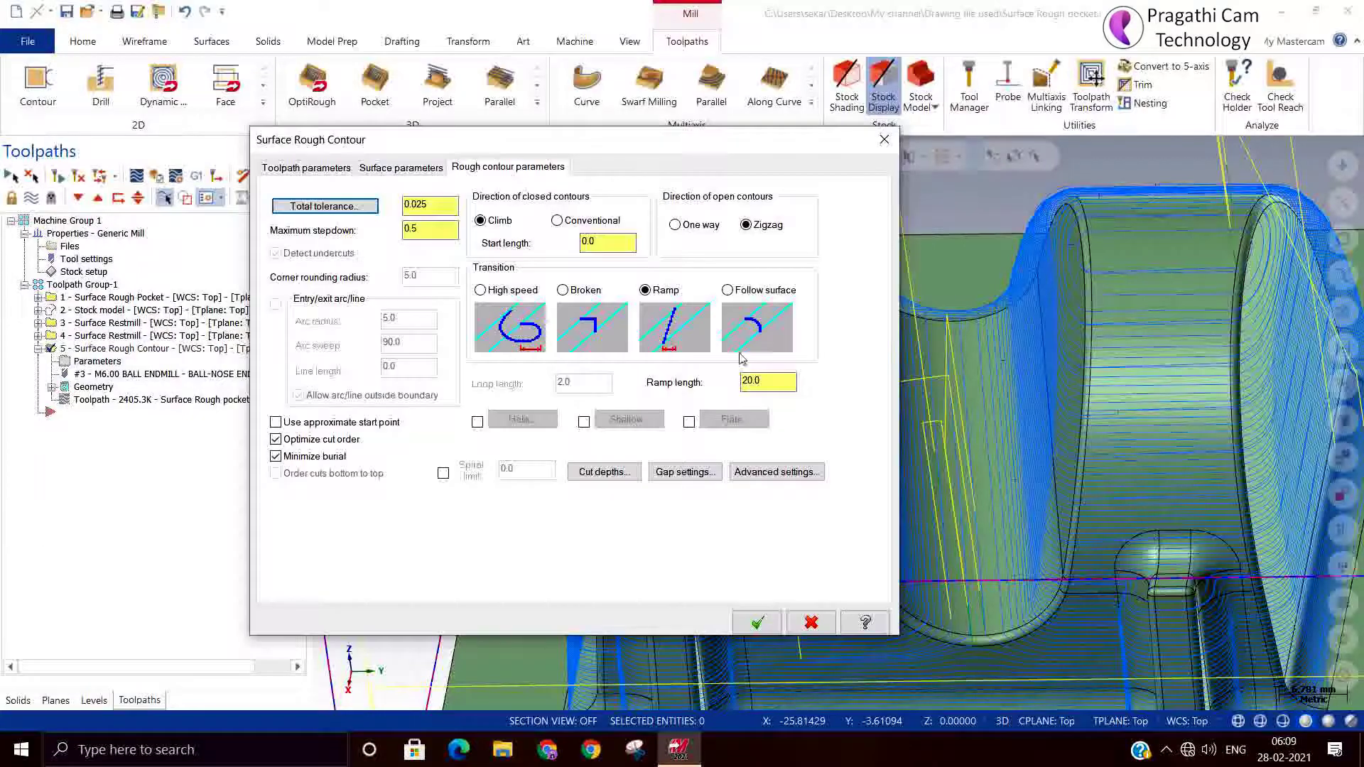
click(810, 623)
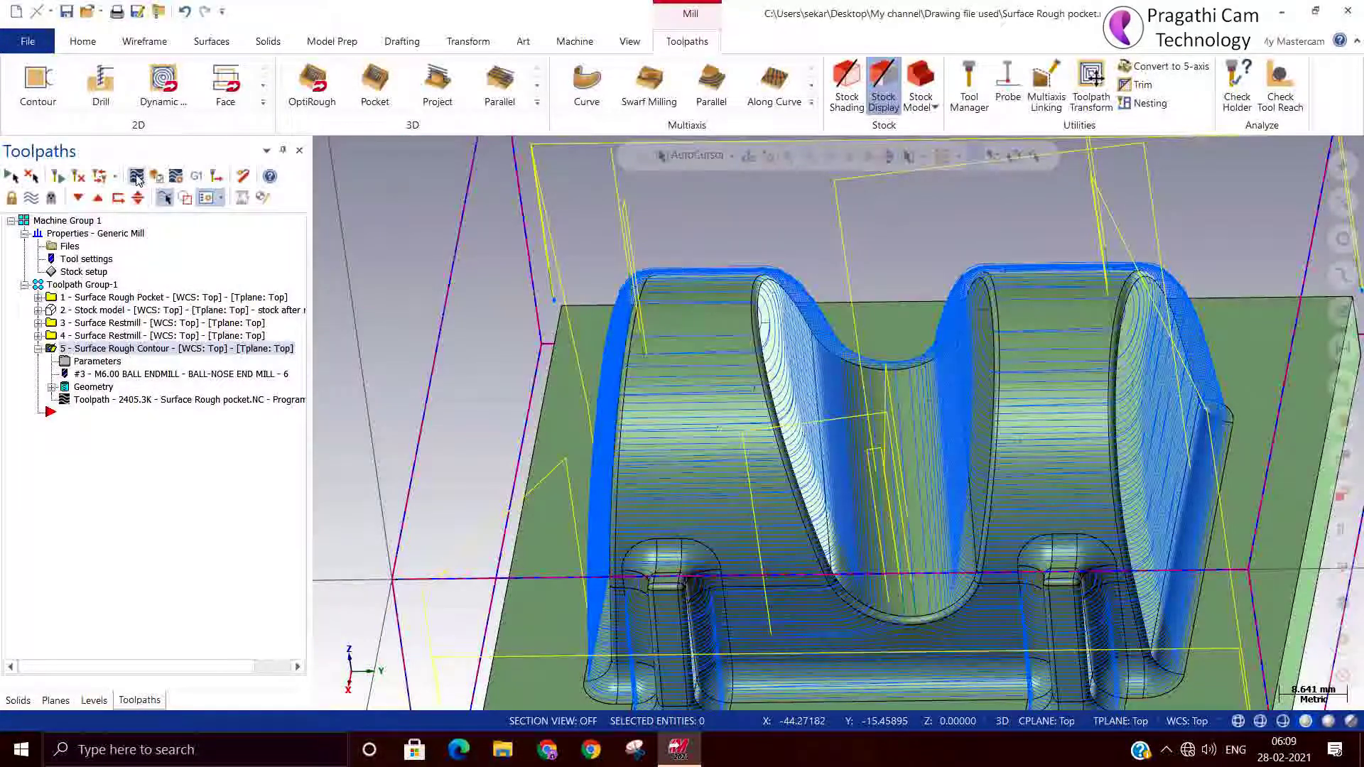
click(136, 176)
click(322, 147)
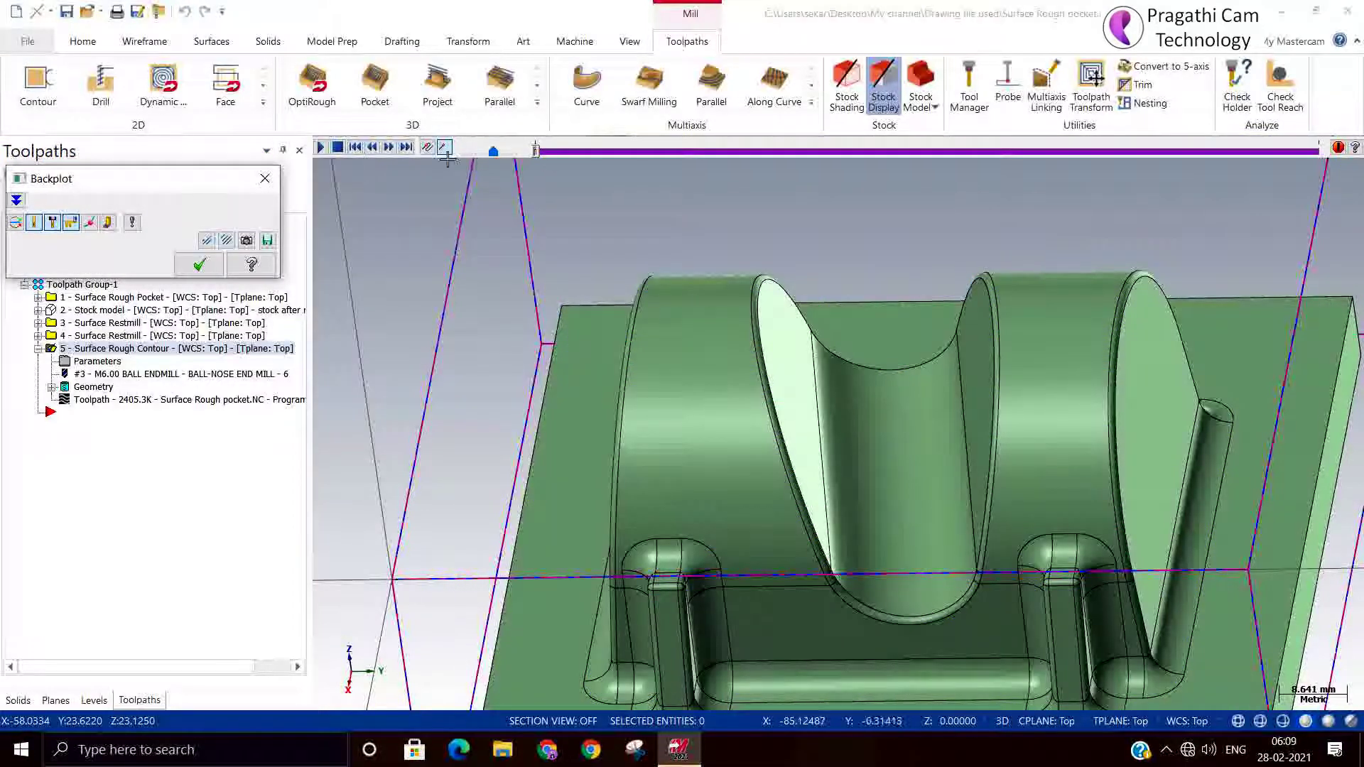
click(490, 154)
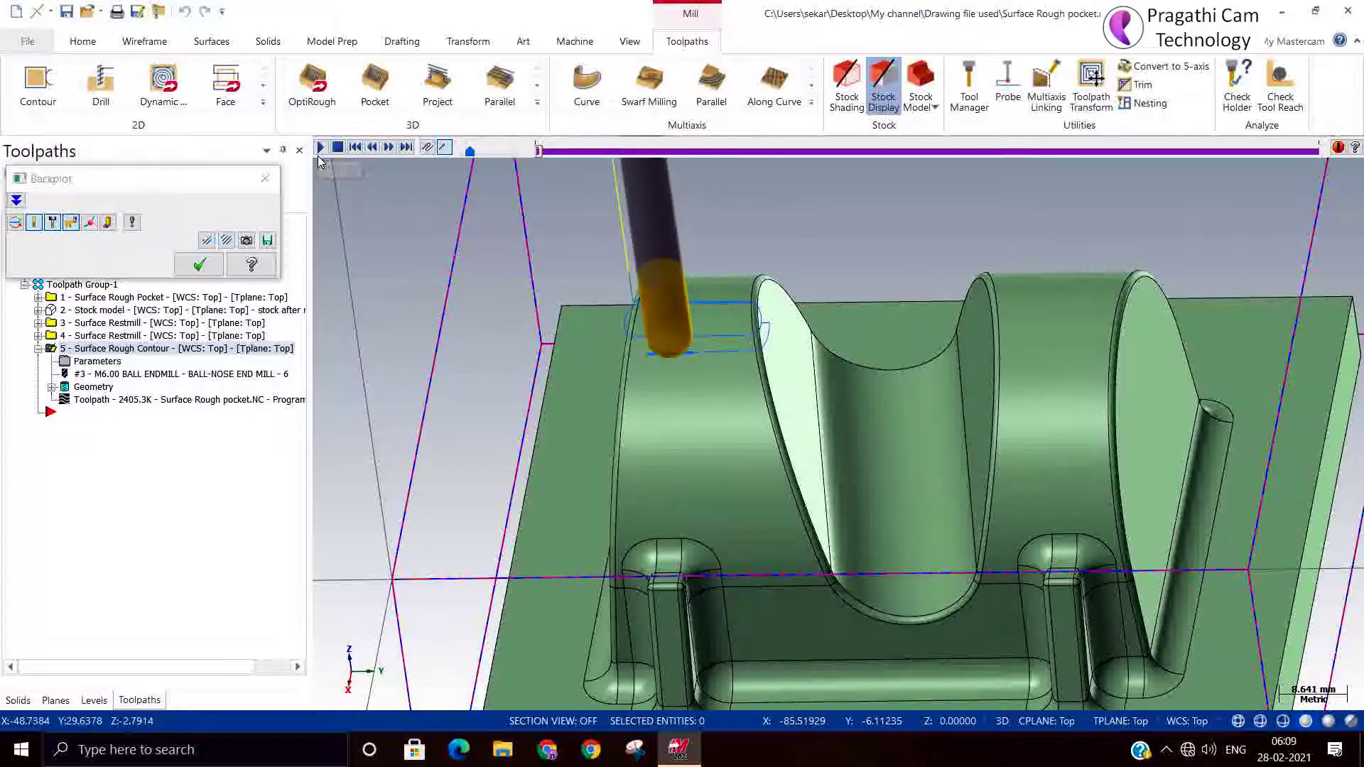
- Examine the backplotted ball-nose tool's ramp moves between depth passes at the top edge of the first arch
scroll(766, 362, up, 5)
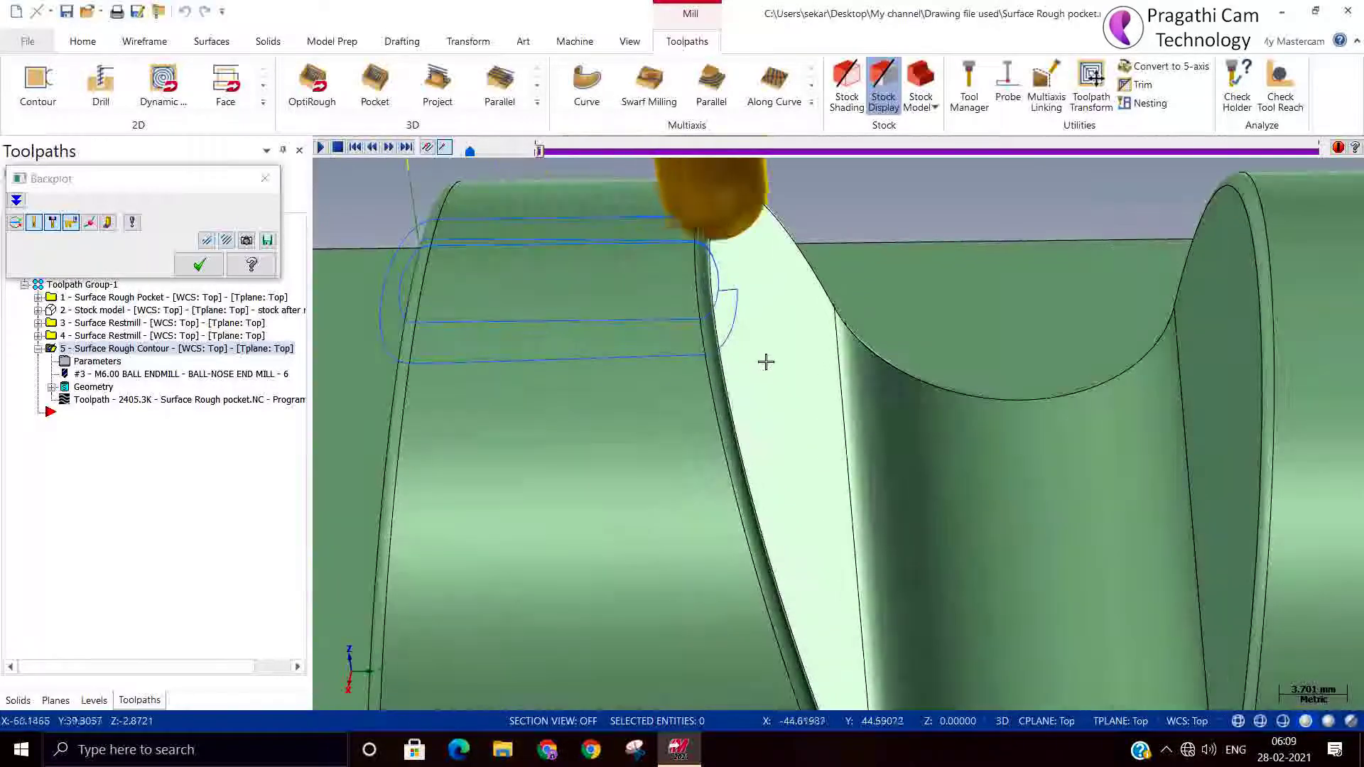
middle_drag(766, 362, 753, 322)
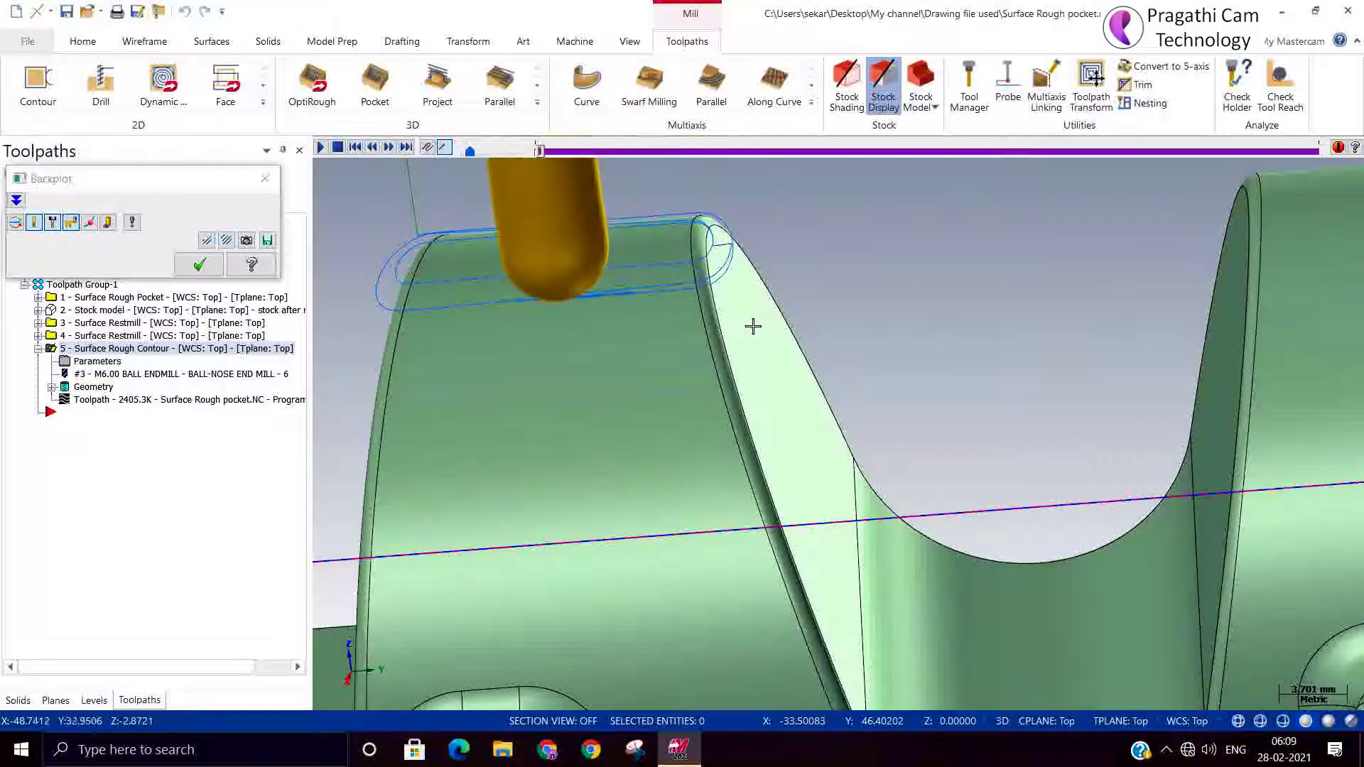
scroll(746, 263, up, 4)
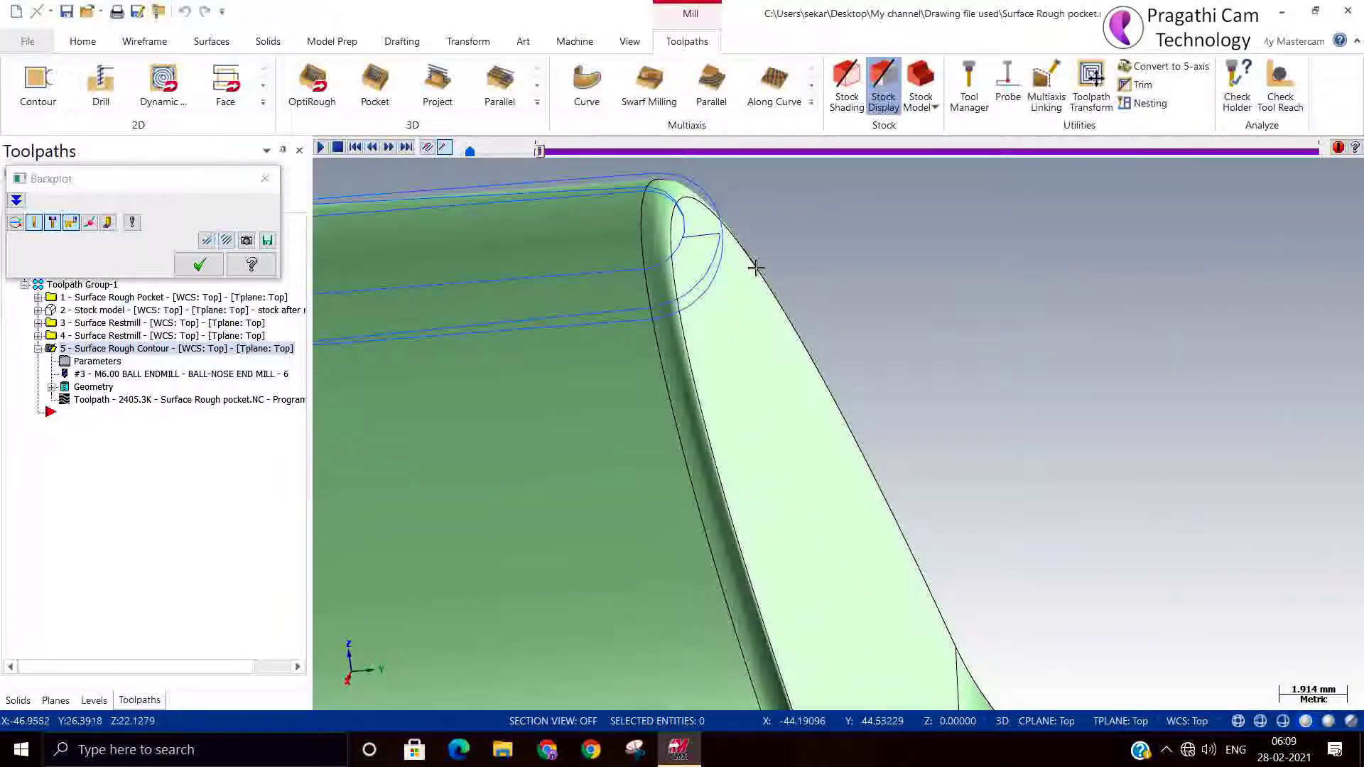
middle_drag(756, 267, 755, 266)
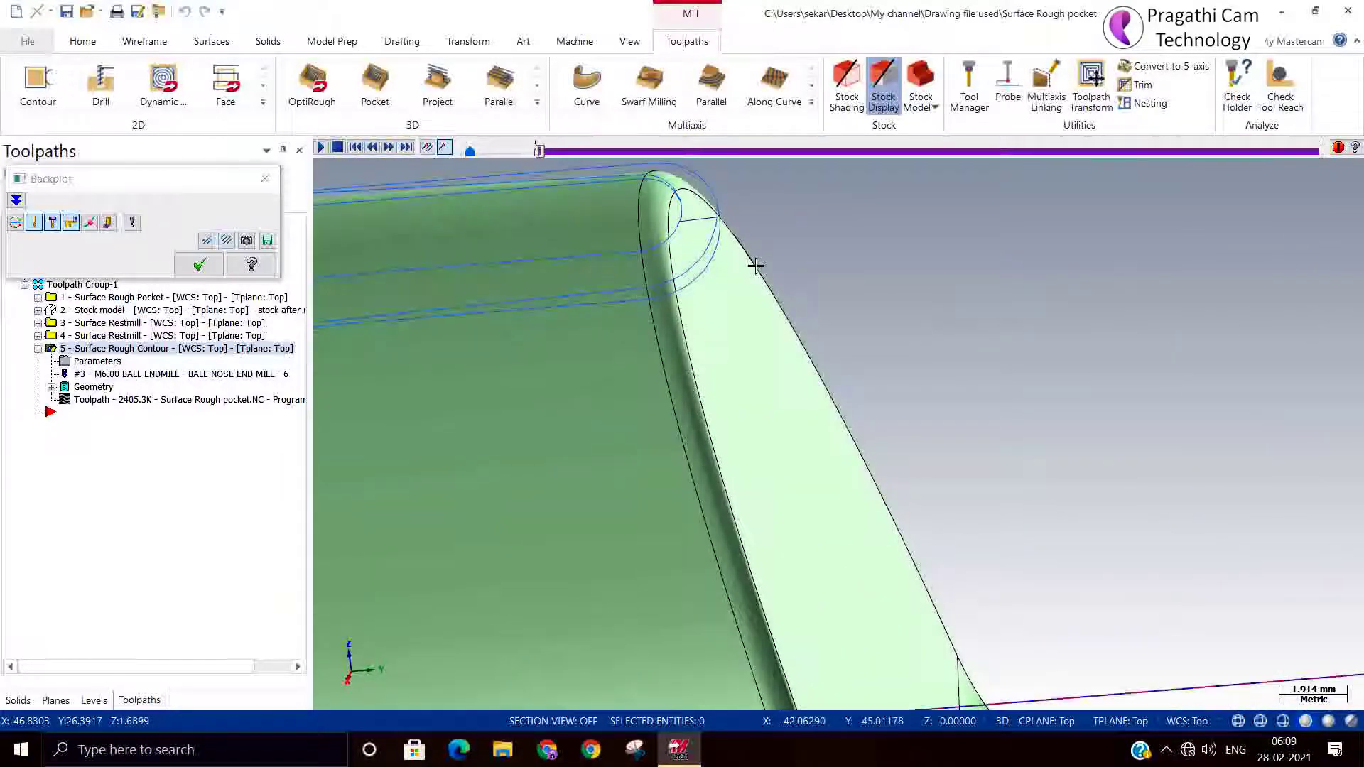
middle_drag(756, 265, 757, 270)
scroll(758, 270, down, 1)
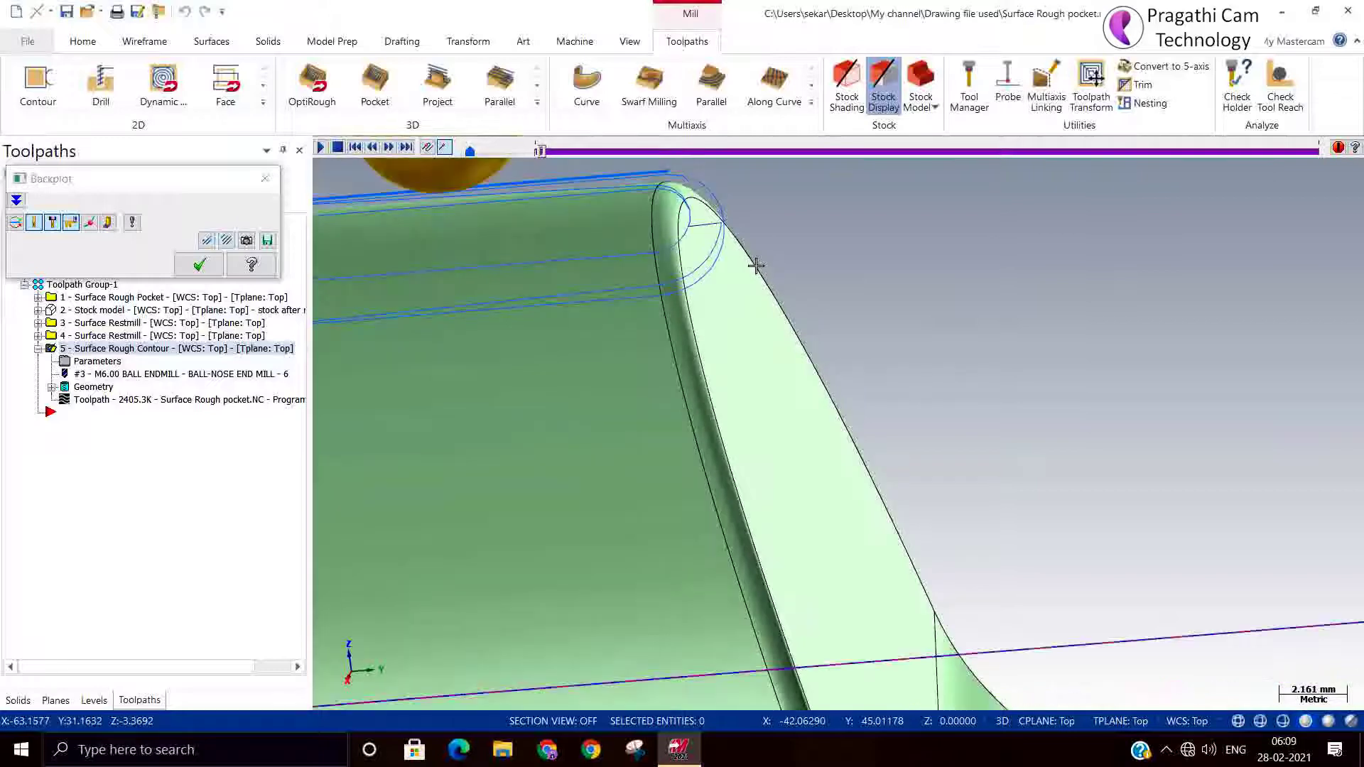
scroll(755, 275, down, 2)
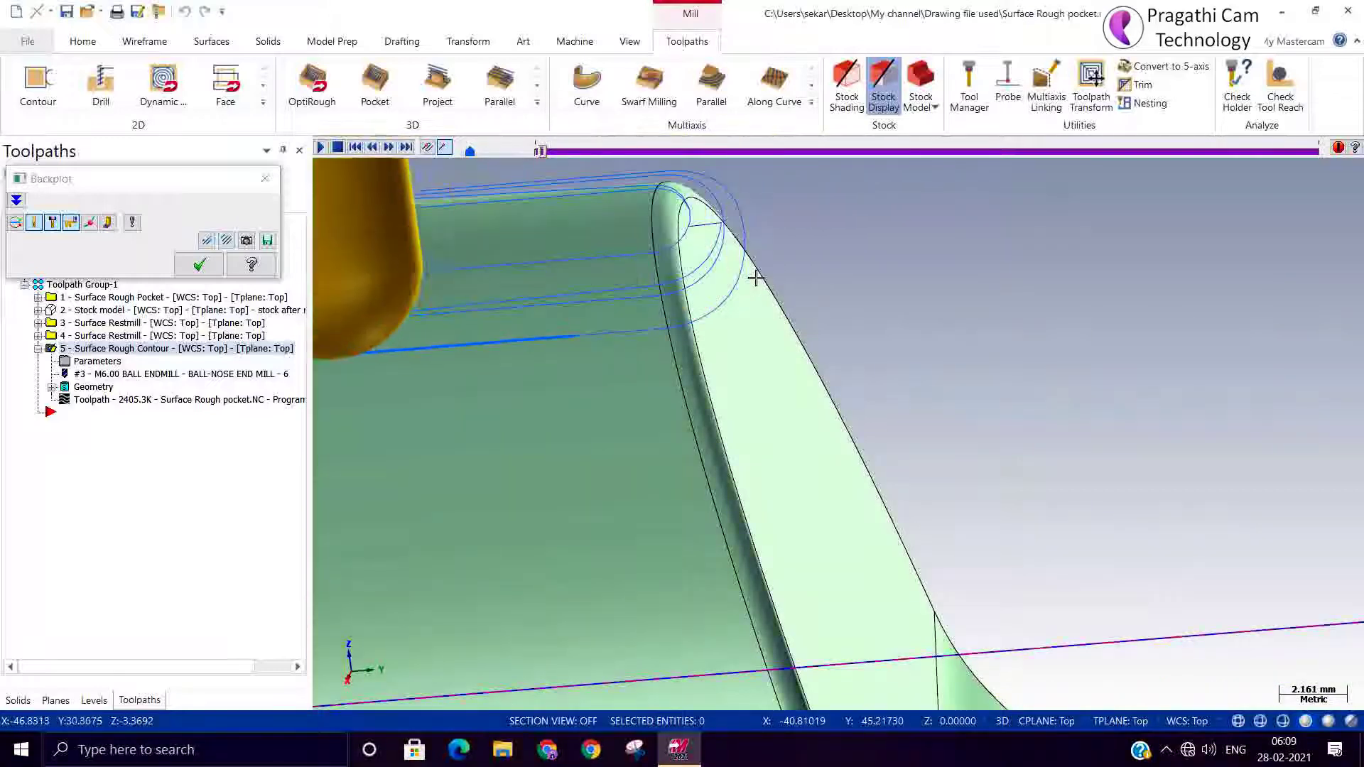
scroll(813, 266, down, 2)
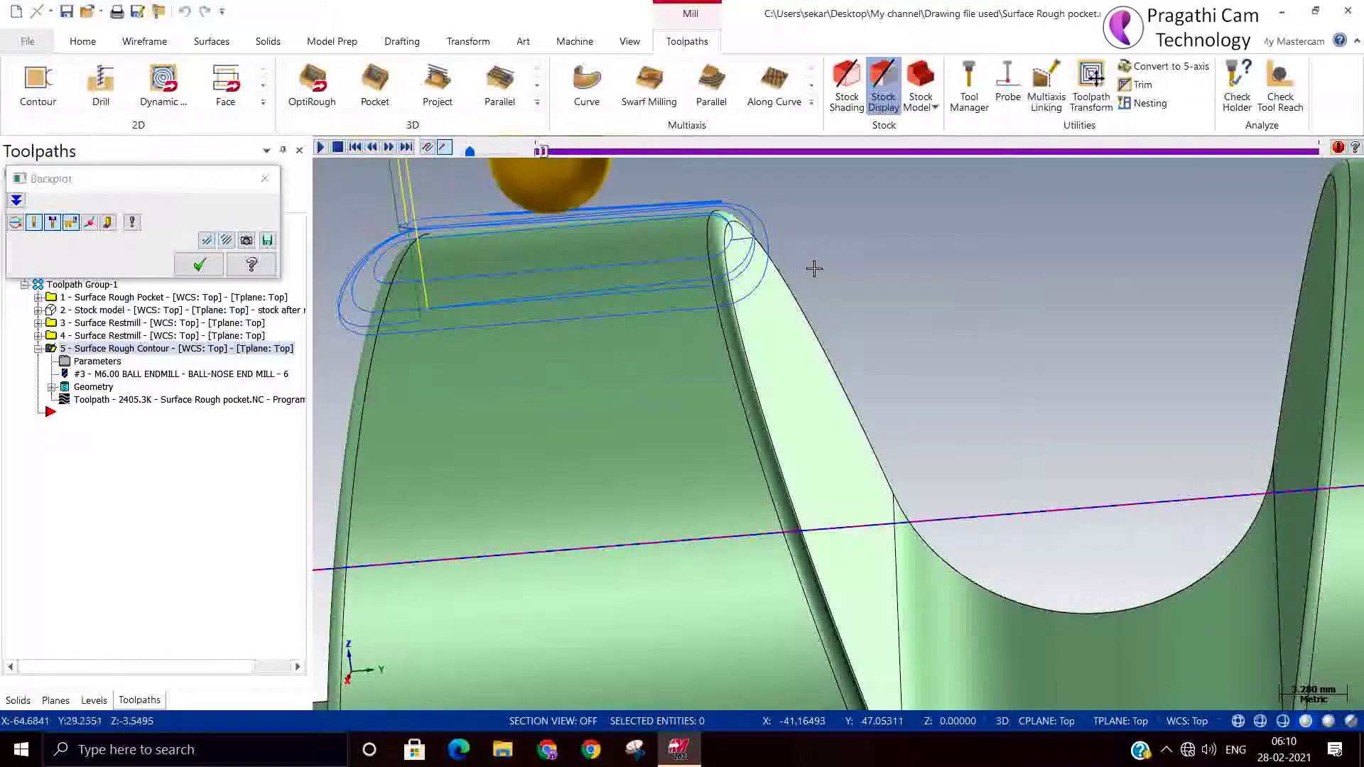
- Examine the backplotted ramp moves over the arch's end face and crown, close up and from the front view
scroll(456, 236, up, 1)
middle_drag(457, 236, 355, 220)
scroll(357, 214, up, 2)
scroll(357, 215, up, 3)
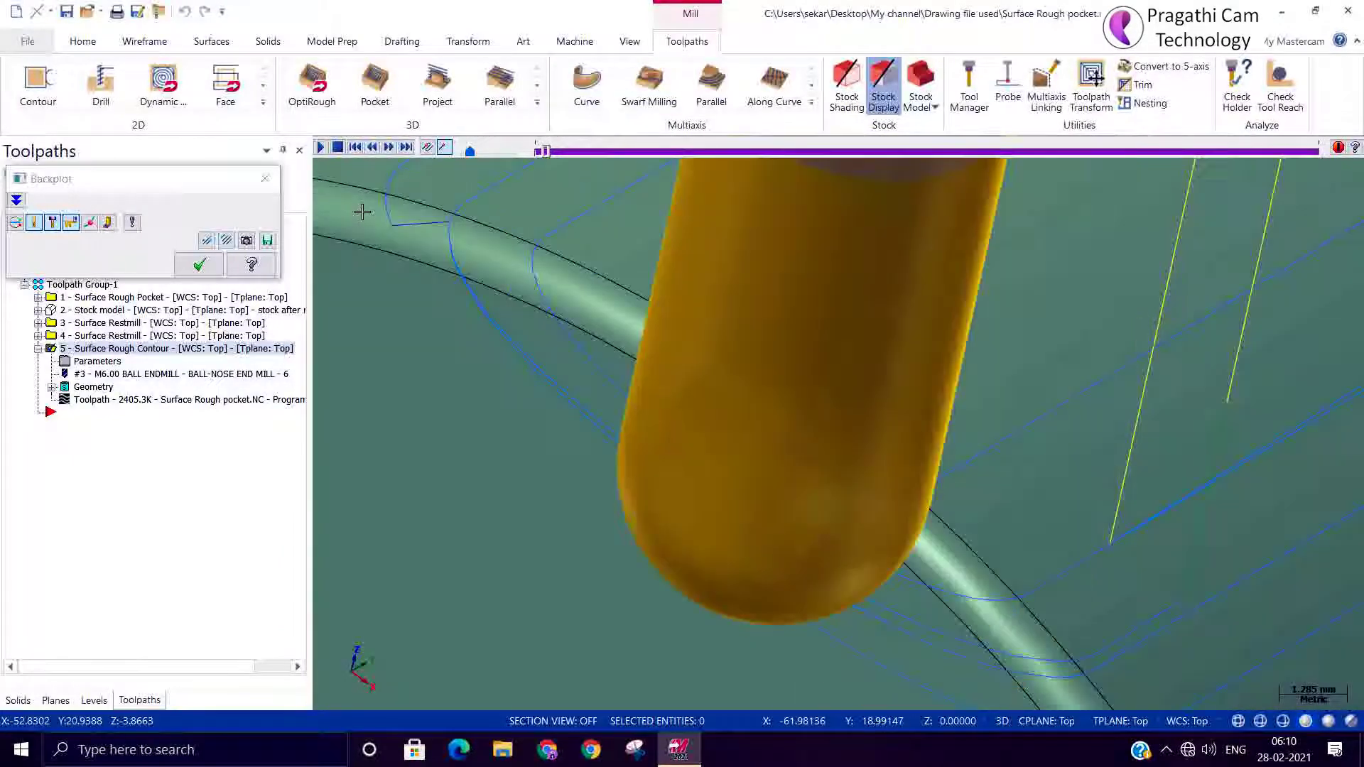
middle_drag(673, 320, 667, 274)
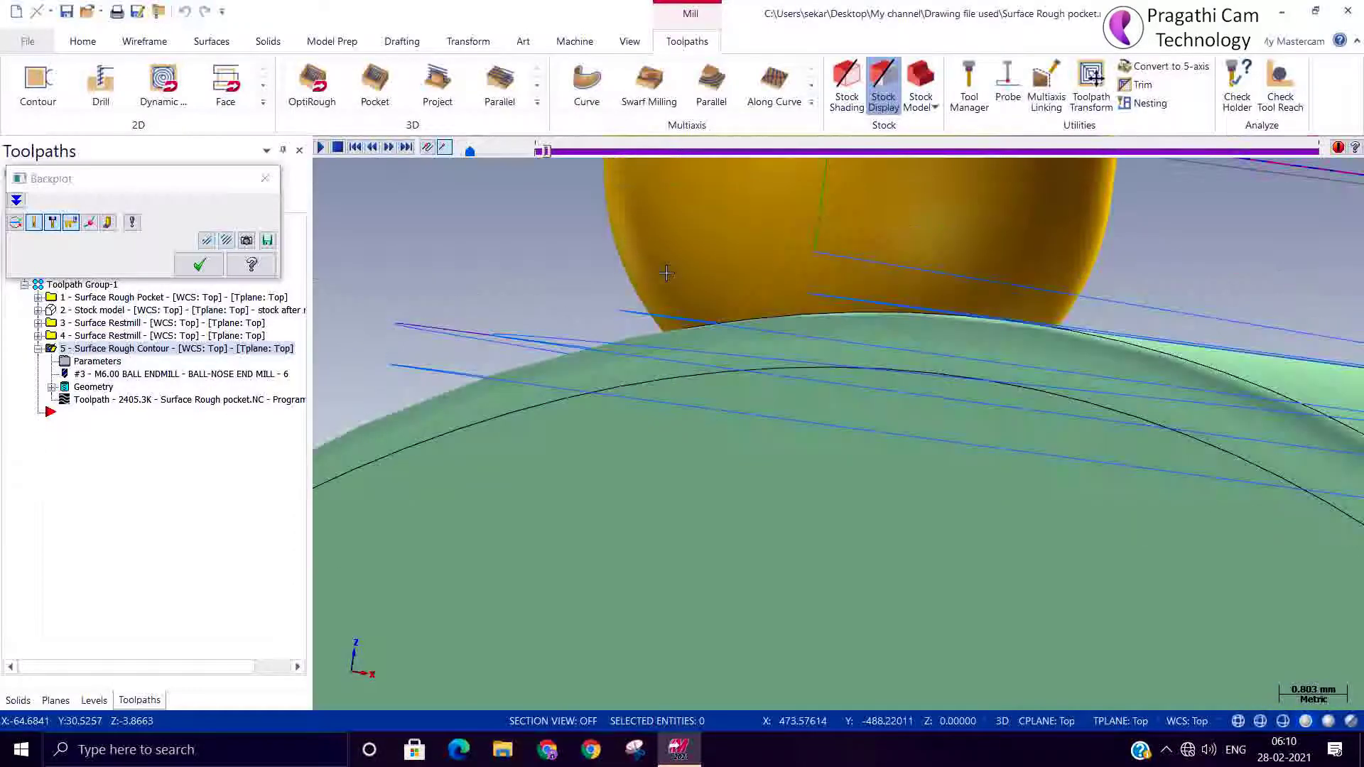
right_click(445, 233)
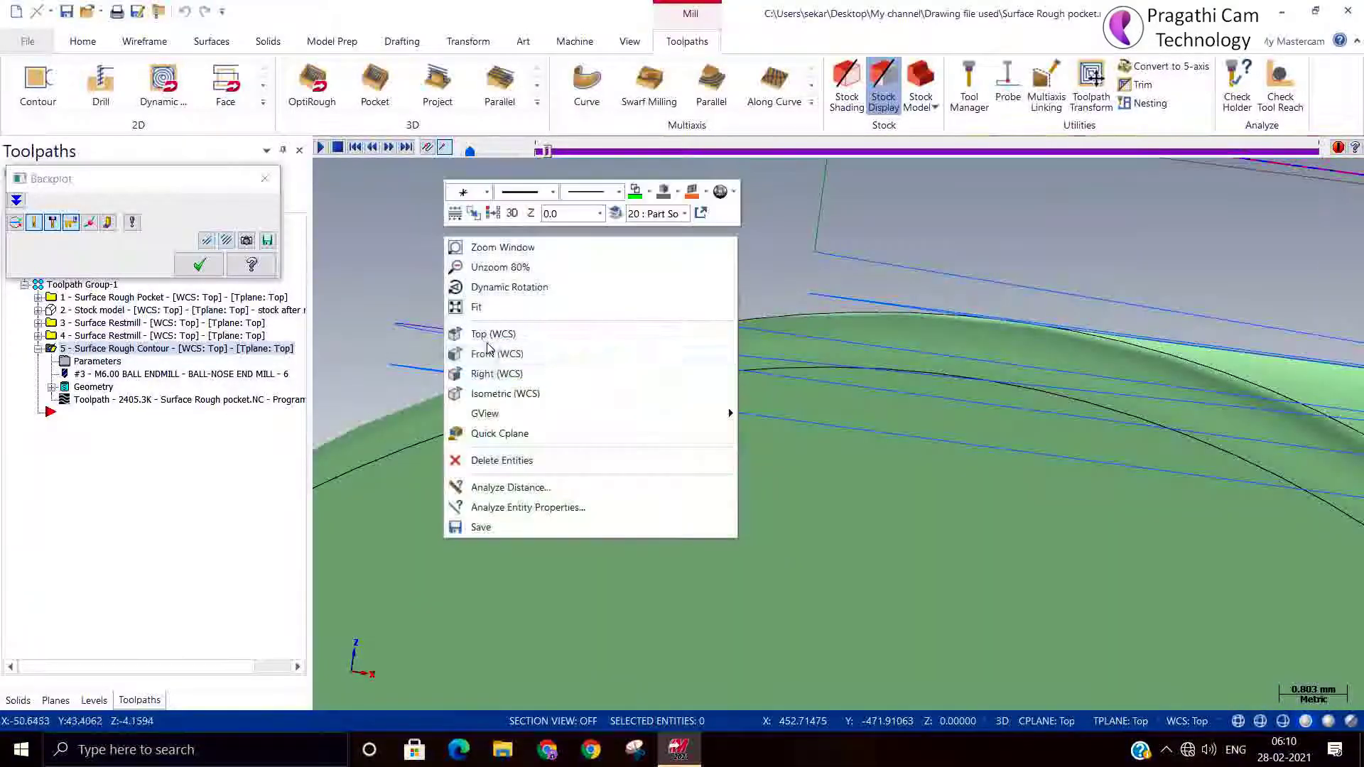
click(491, 361)
scroll(491, 363, up, 8)
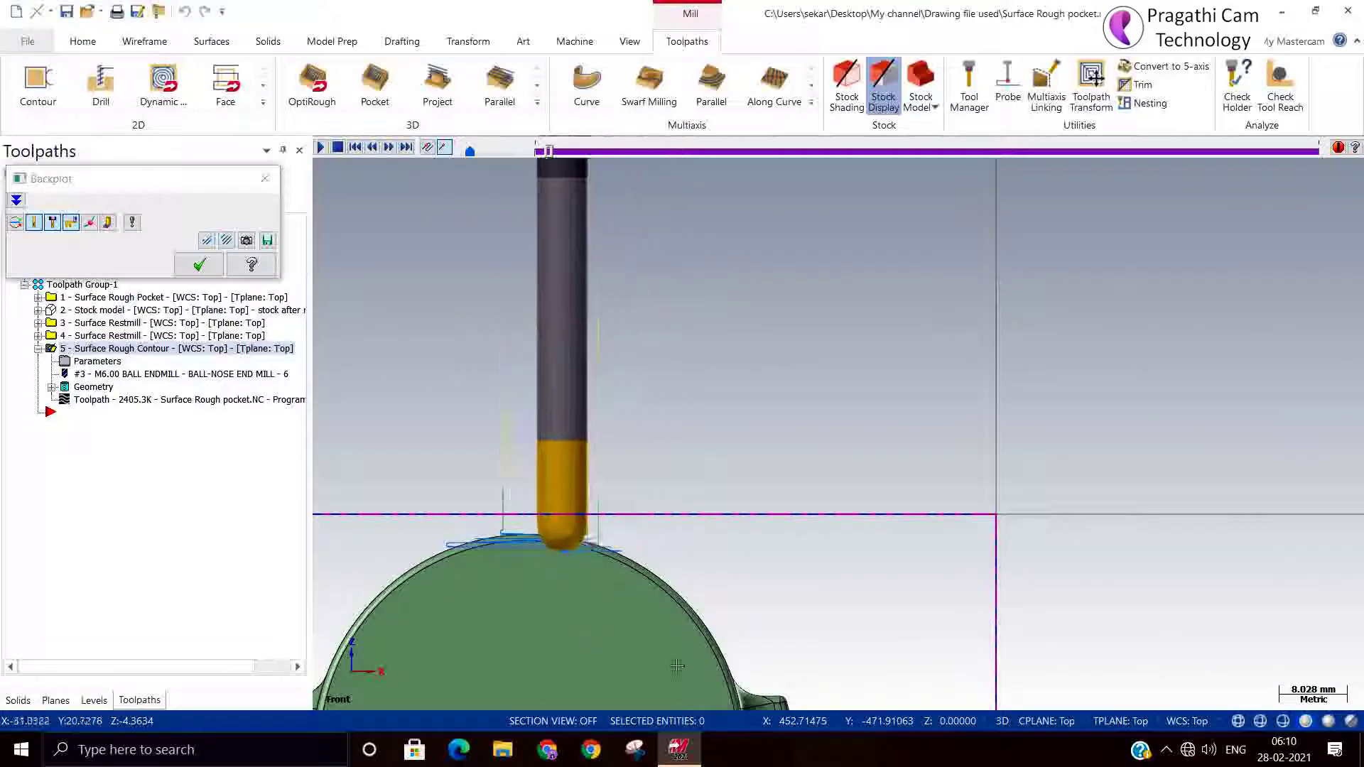
- Examine the backplotted ramp moves on the crown's sloping side close up from the front and angled views, and close the backplot
scroll(752, 490, up, 4)
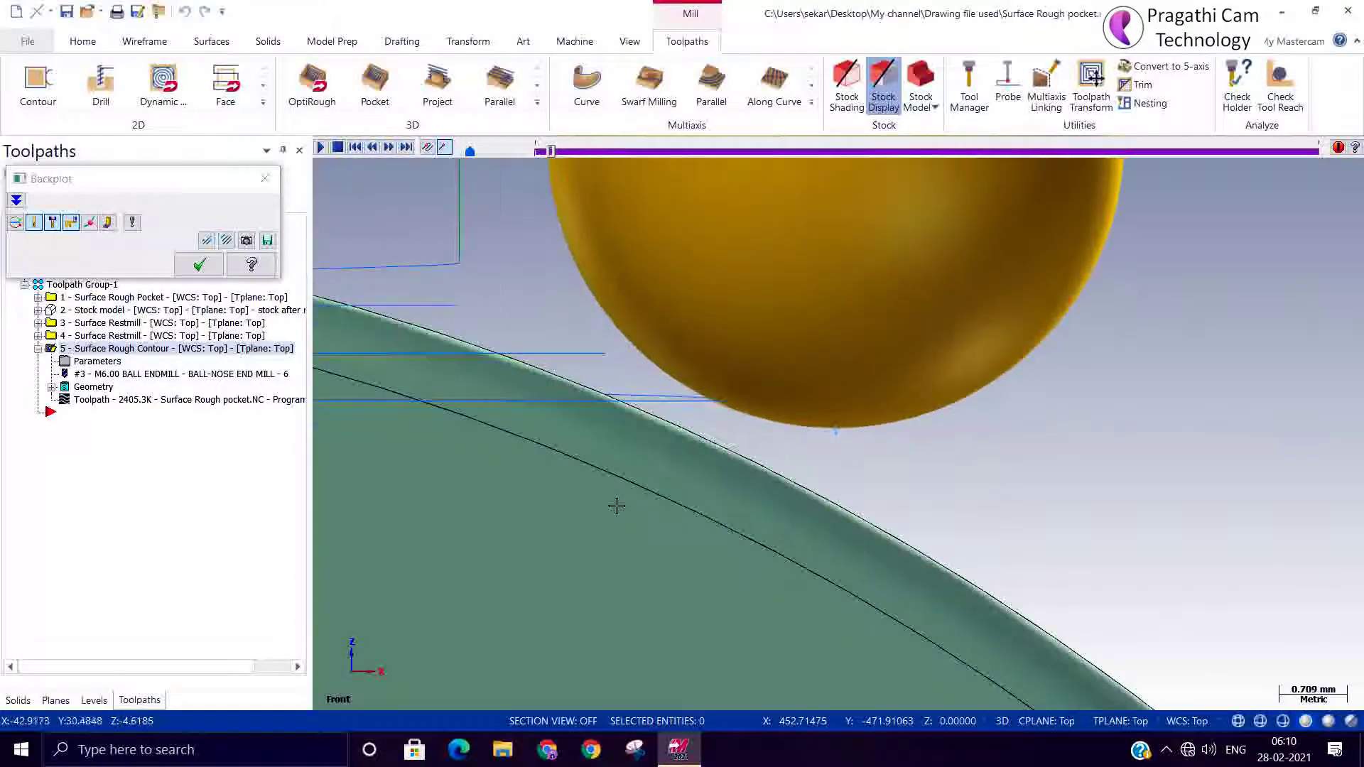
scroll(632, 502, up, 2)
scroll(795, 427, up, 6)
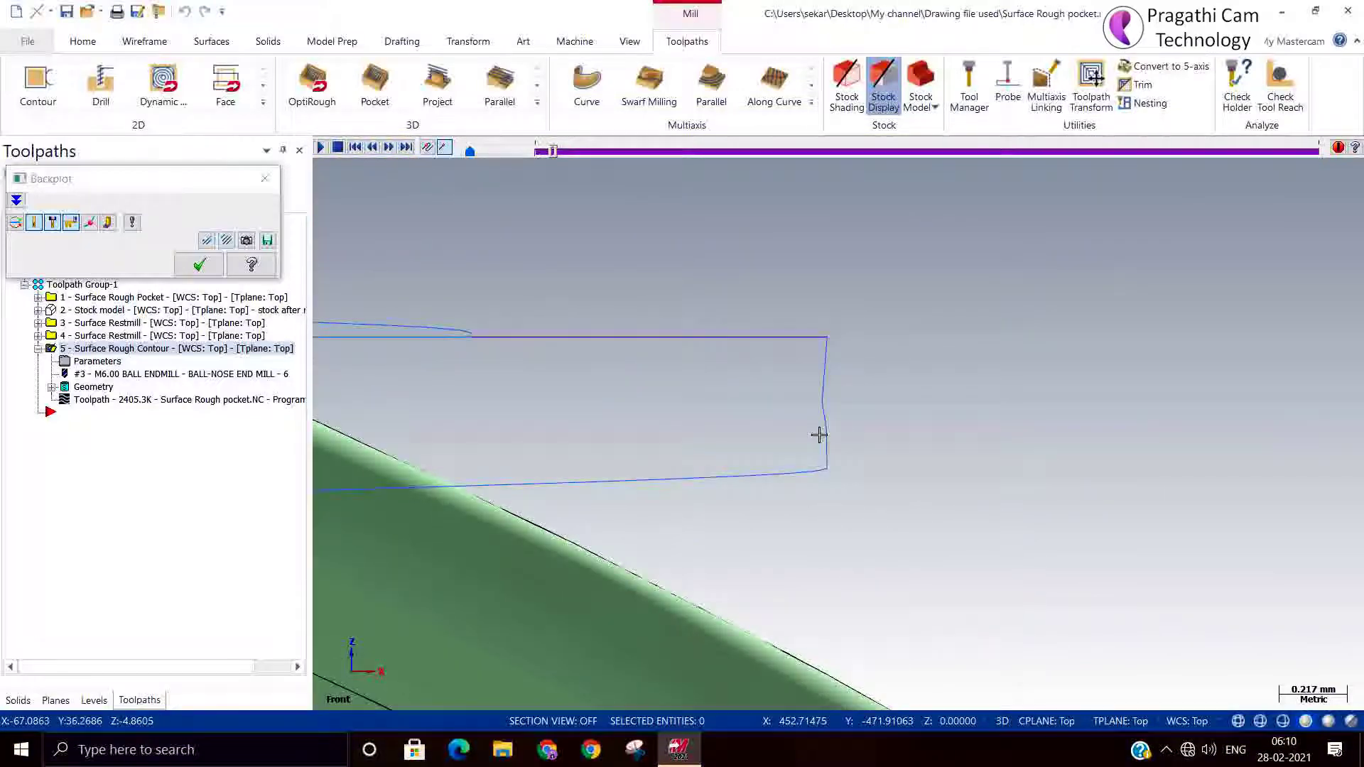
scroll(819, 436, down, 7)
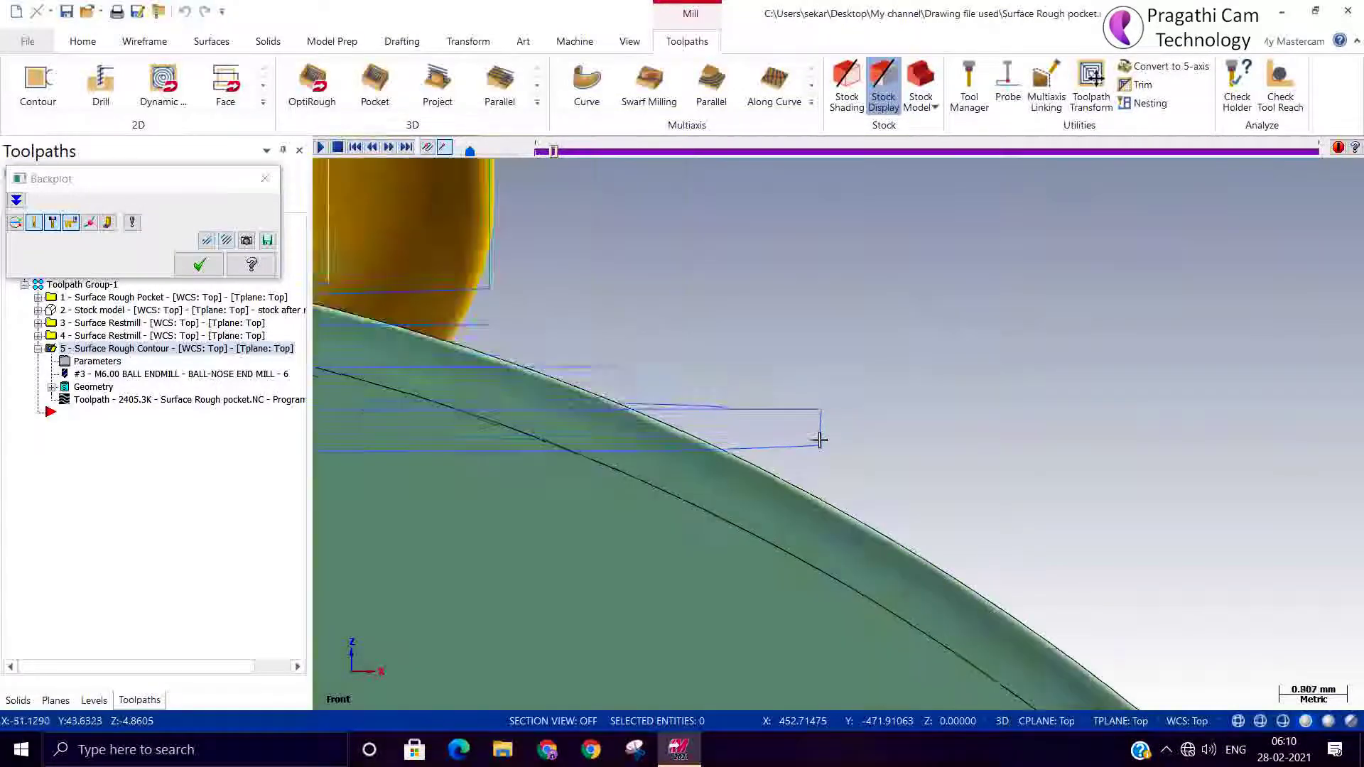
scroll(819, 441, down, 1)
scroll(916, 484, up, 3)
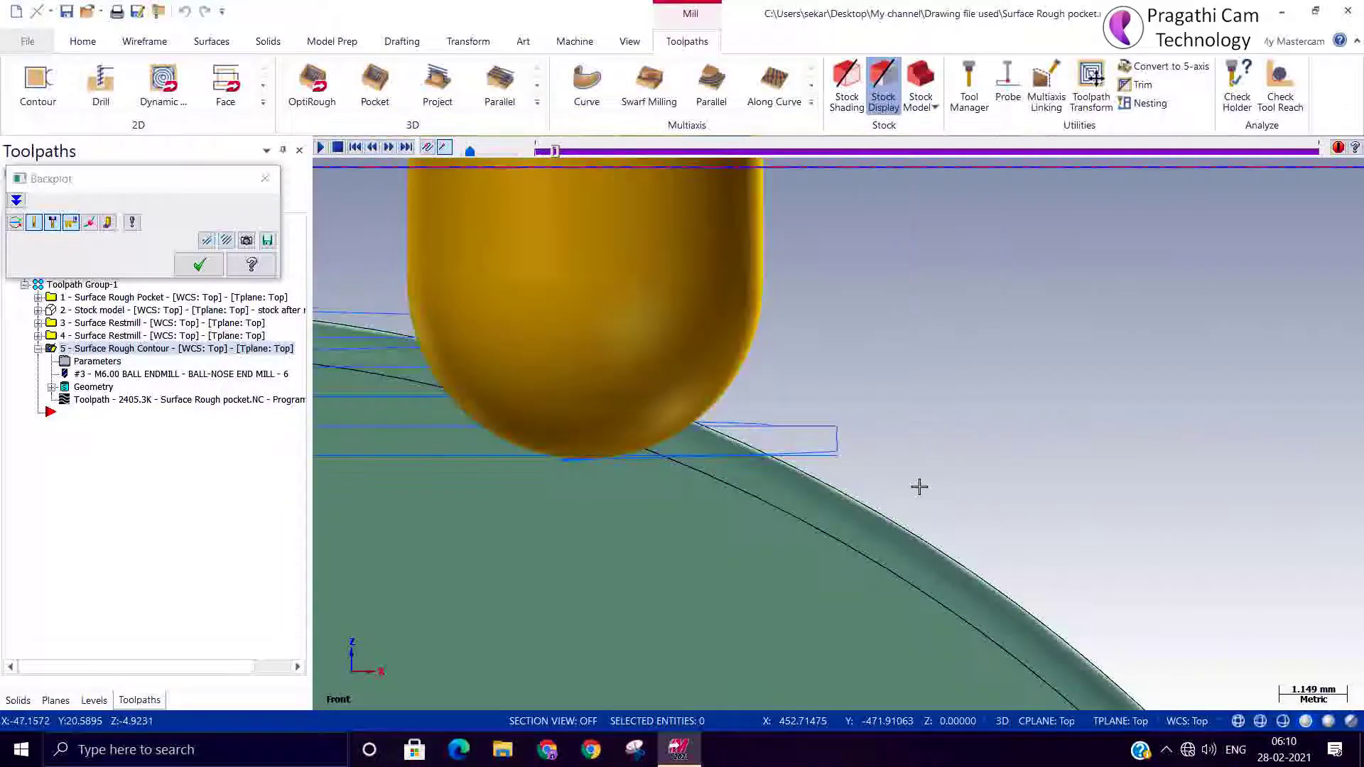
scroll(835, 468, up, 1)
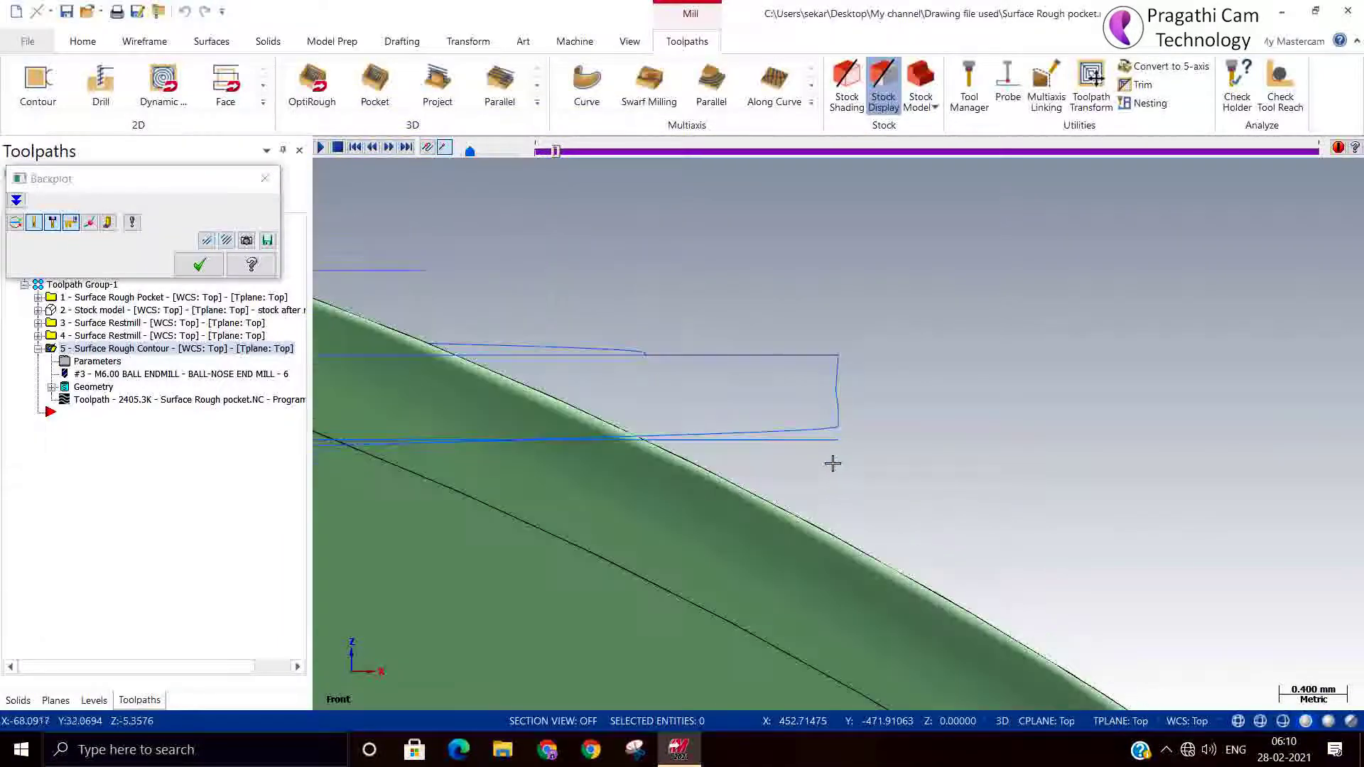
scroll(870, 466, down, 3)
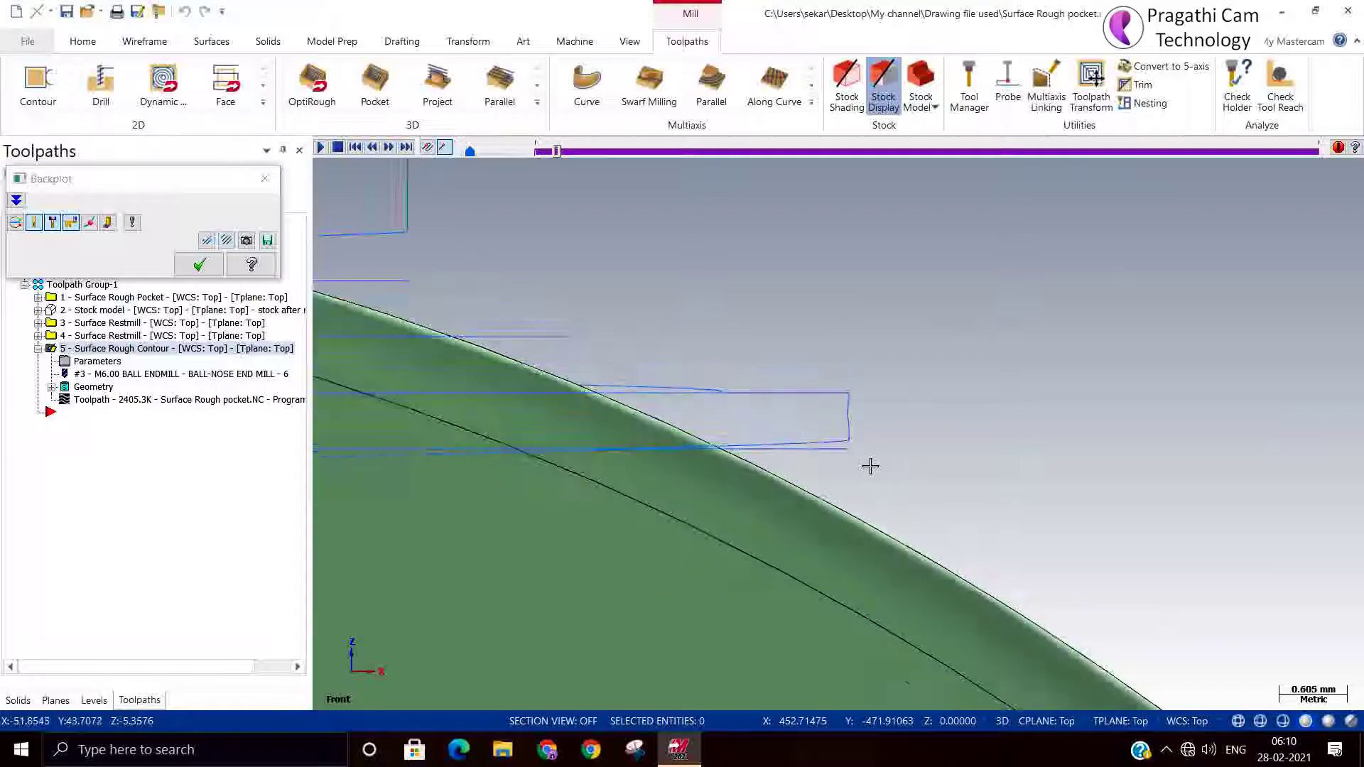
scroll(870, 466, down, 1)
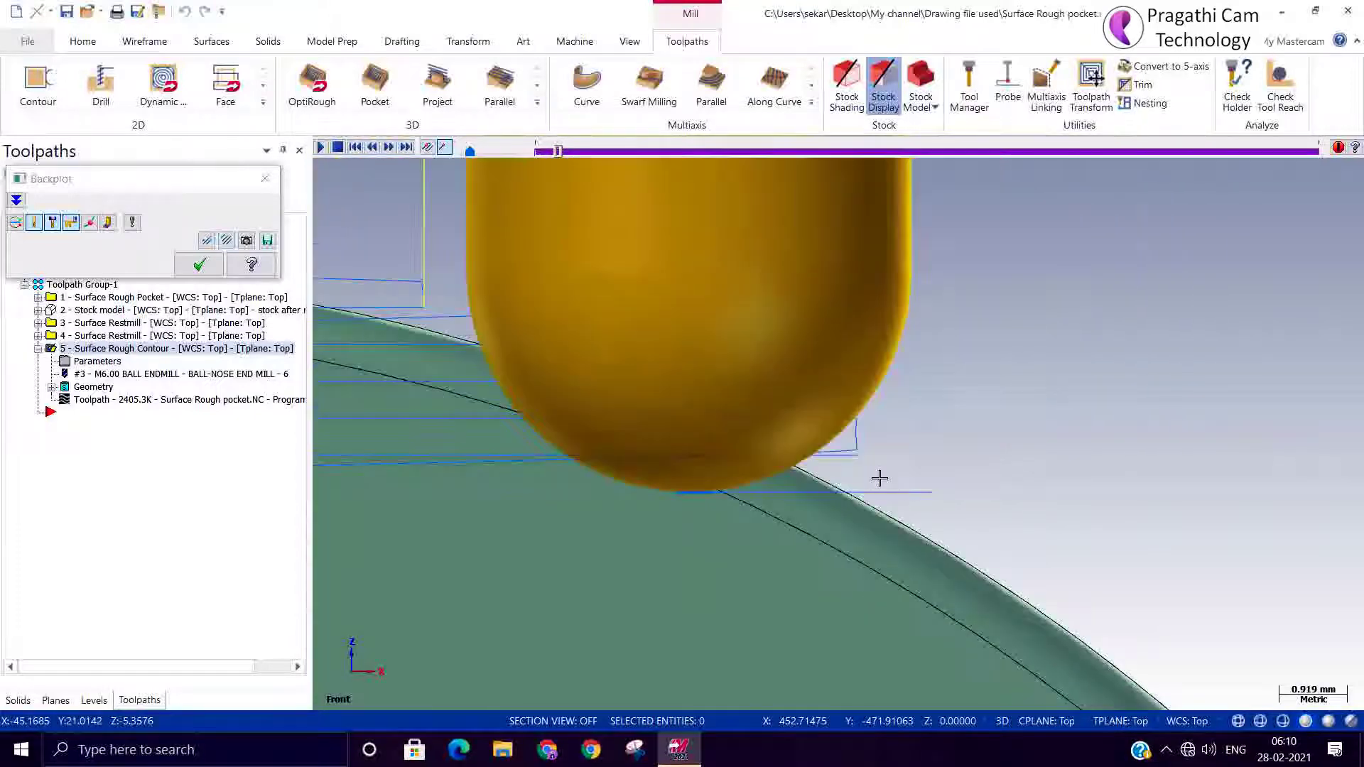
scroll(997, 528, down, 2)
scroll(993, 529, up, 2)
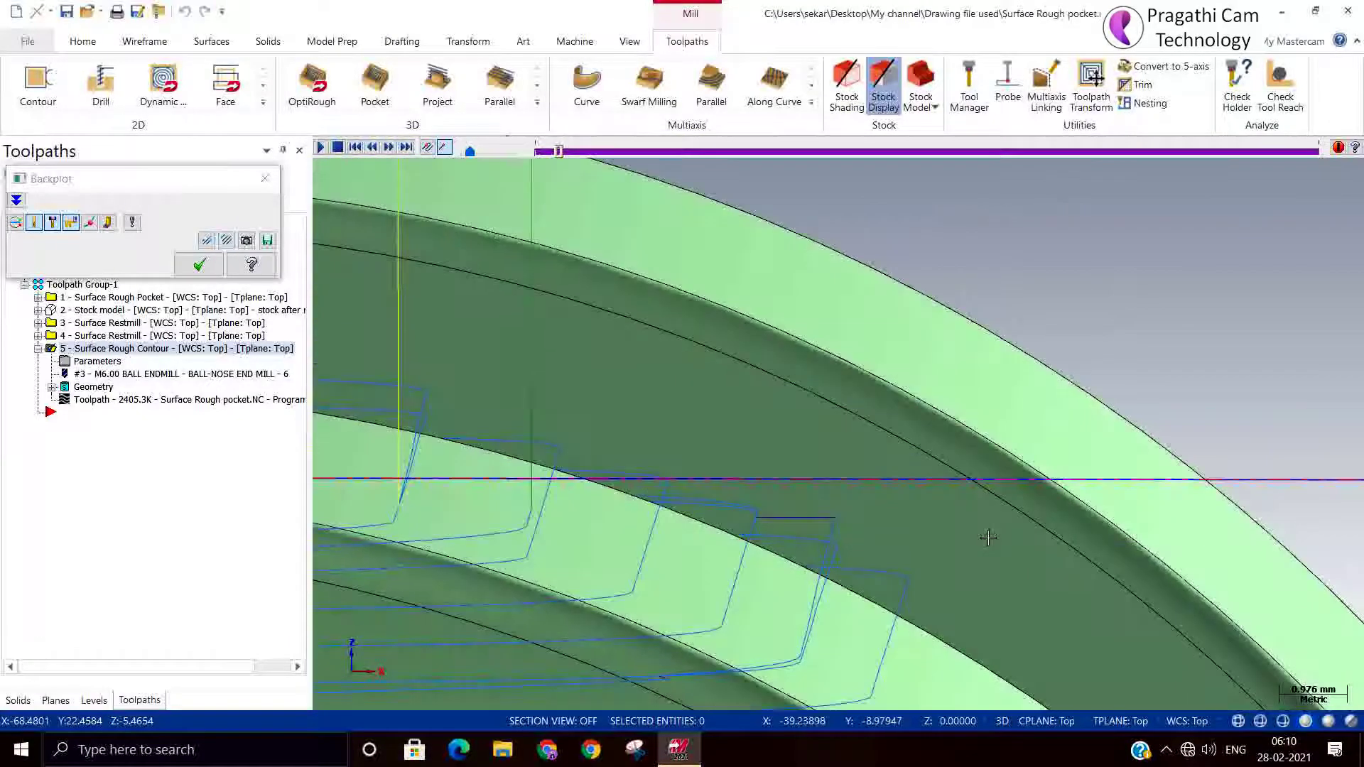
scroll(991, 526, down, 2)
scroll(991, 526, down, 6)
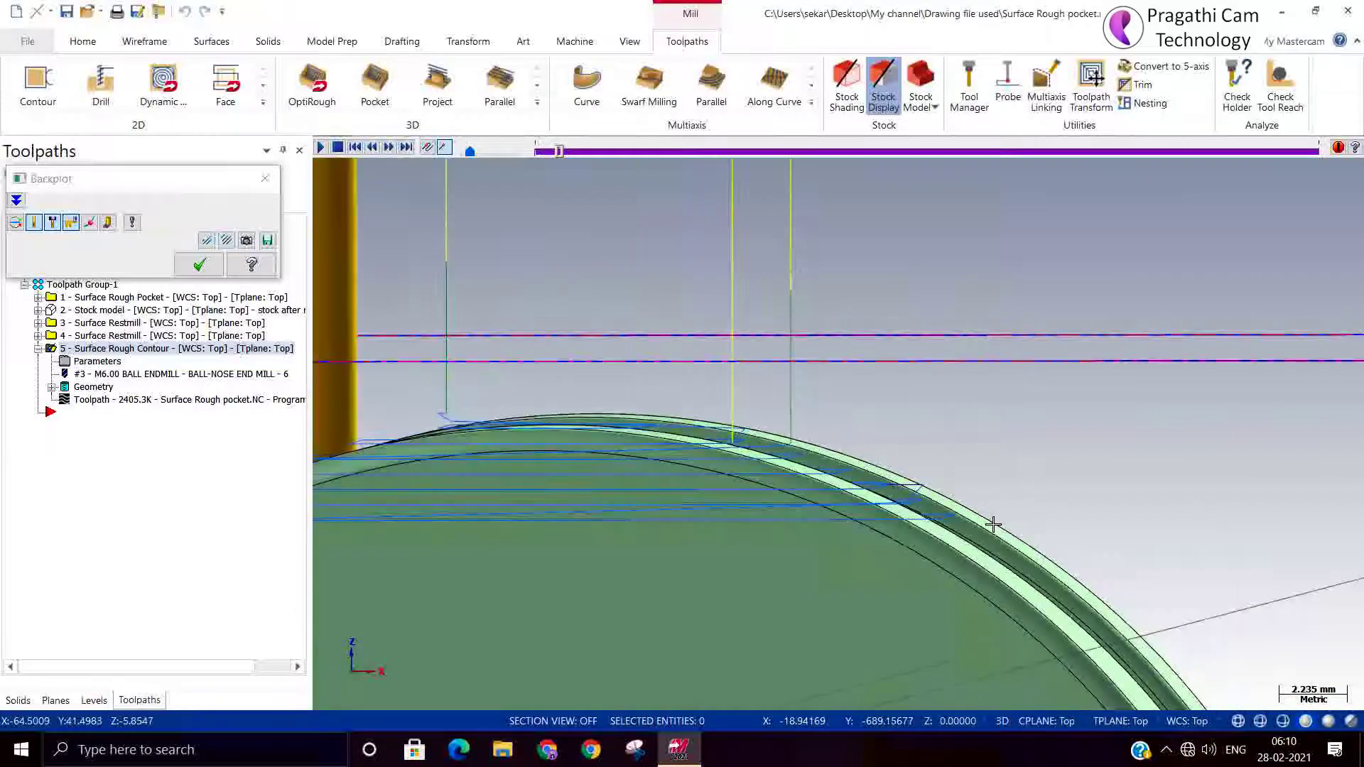
scroll(1004, 544, up, 2)
middle_drag(1004, 544, 977, 452)
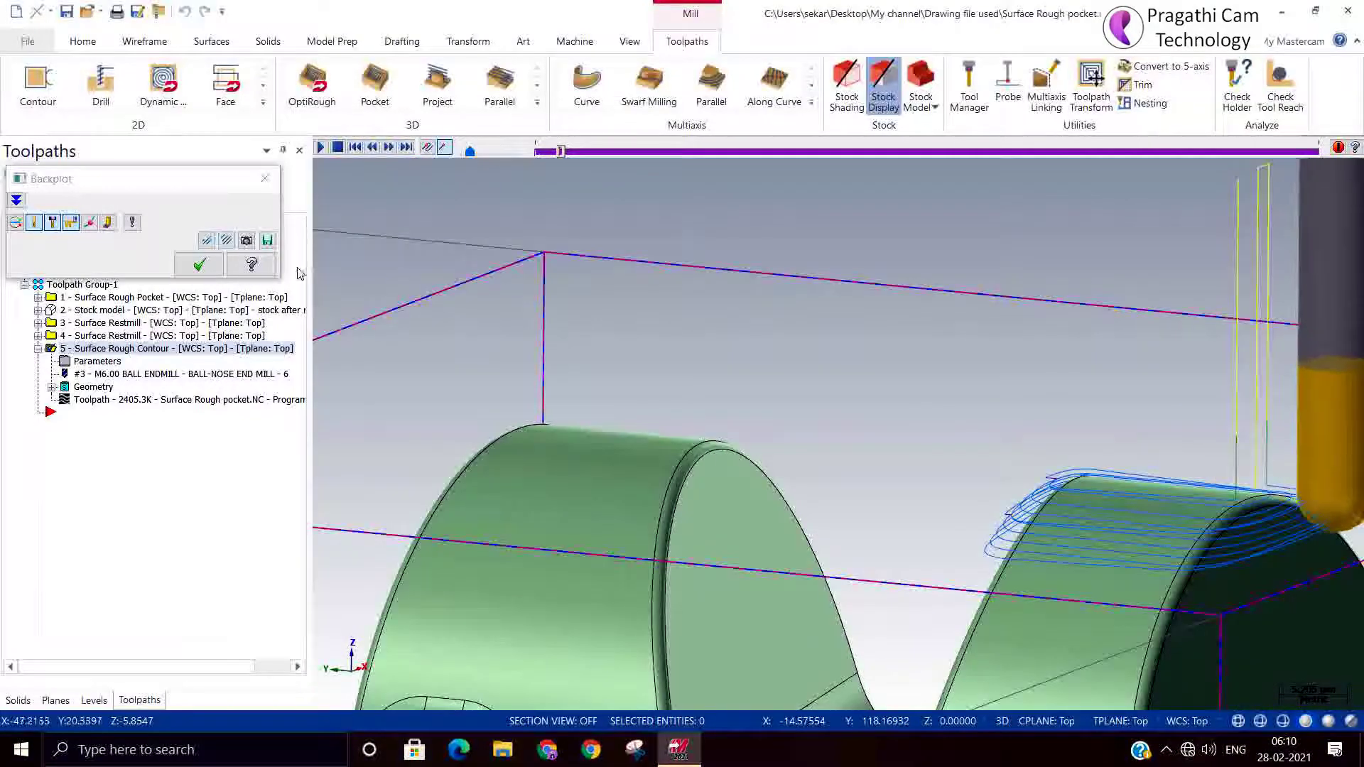
click(199, 265)
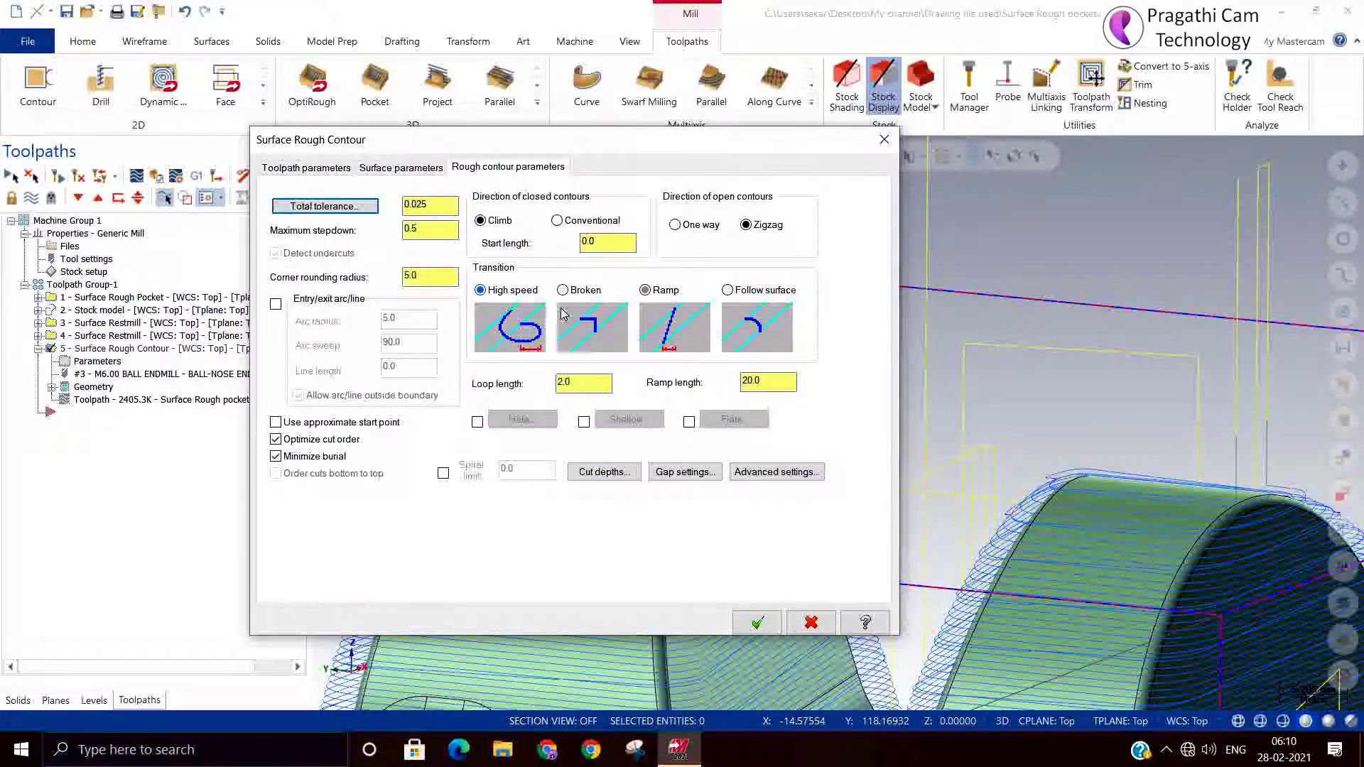
- Change the rough contour transition to High speed, regenerate the toolpath and inspect the loops around the arches in isometric view
click(755, 623)
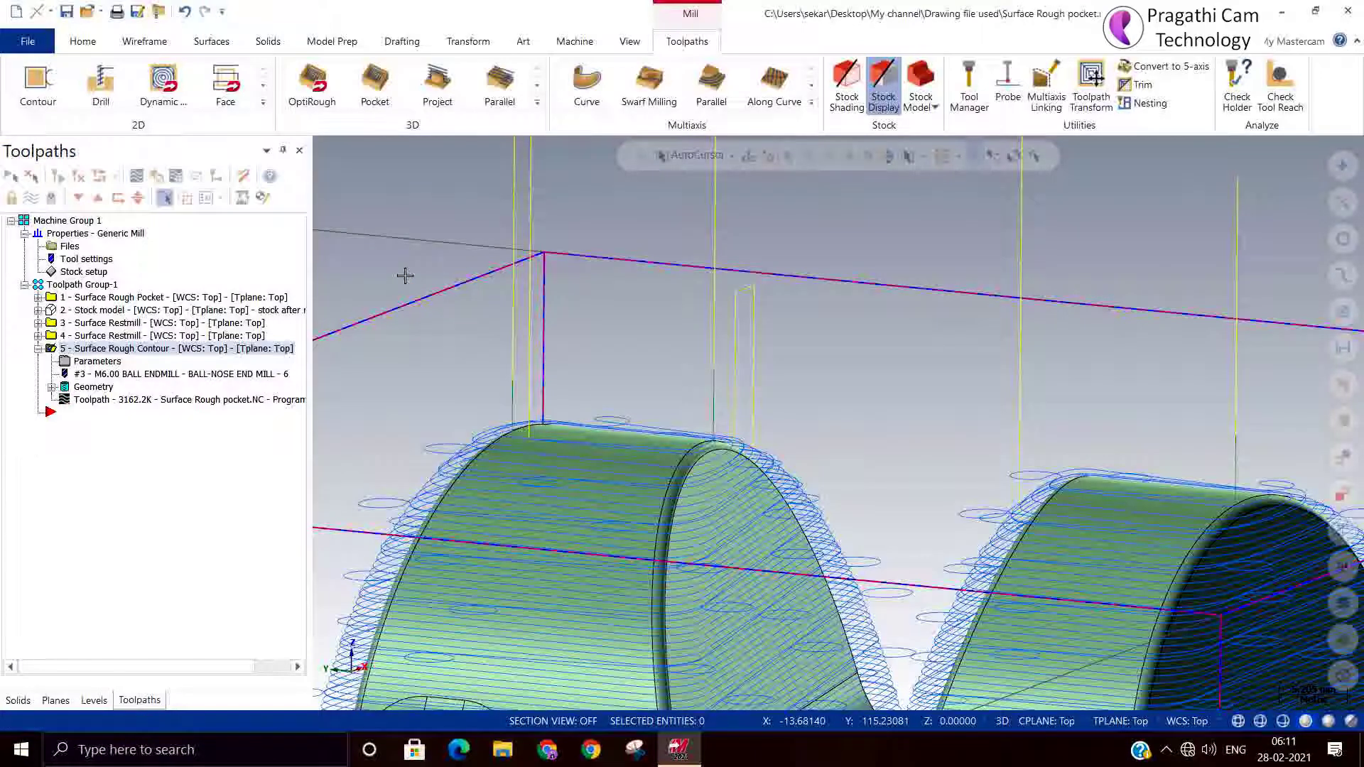
scroll(732, 419, down, 5)
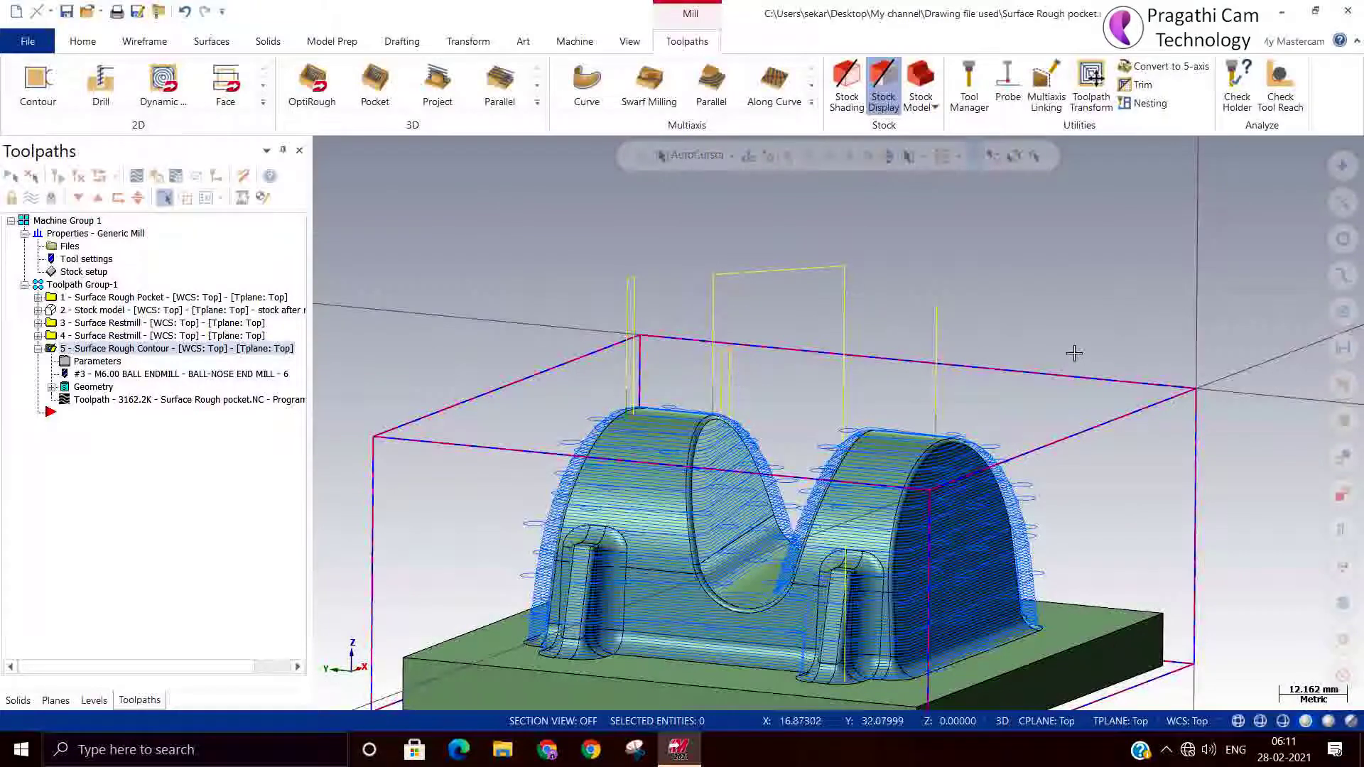
right_click(1074, 353)
click(1126, 490)
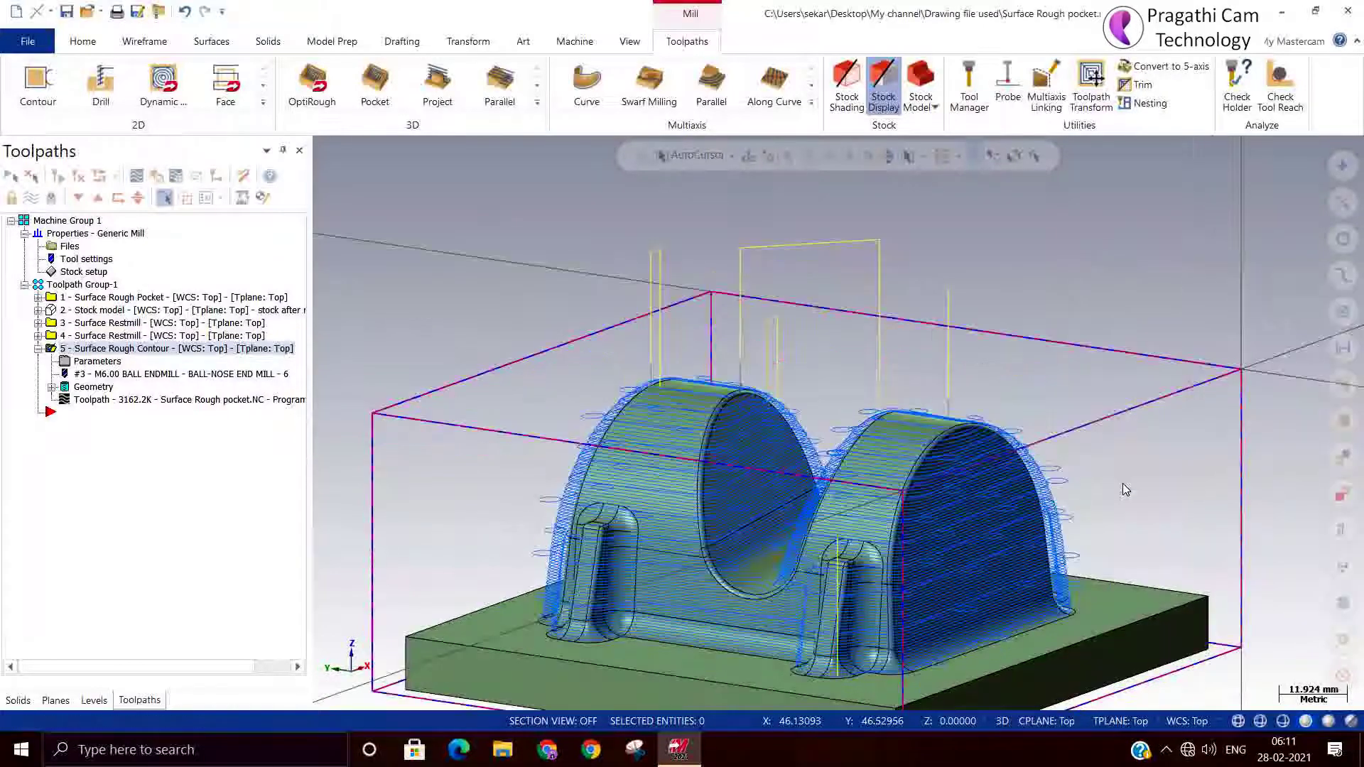
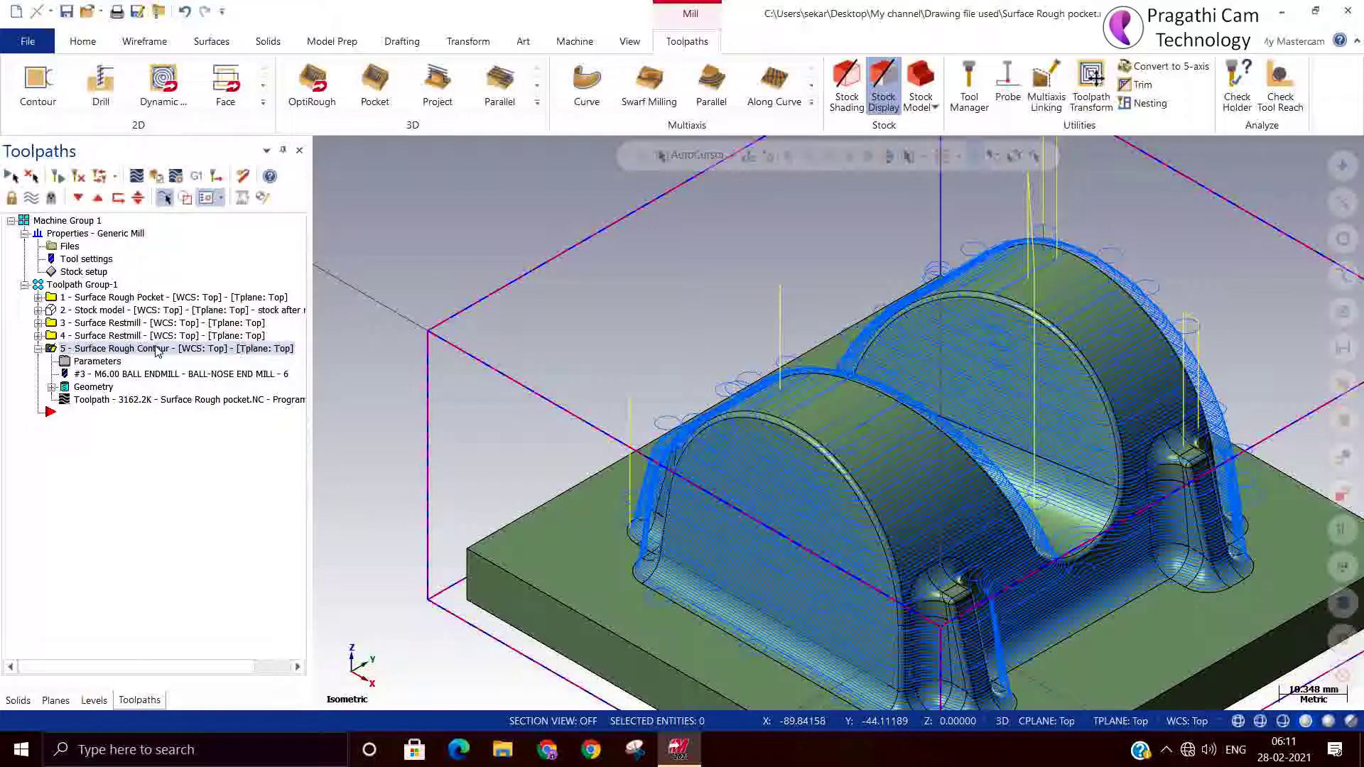
- Create a Surface Finish Shallow toolpath and select all faces of the part as drive surfaces
click(40, 348)
right_click(78, 285)
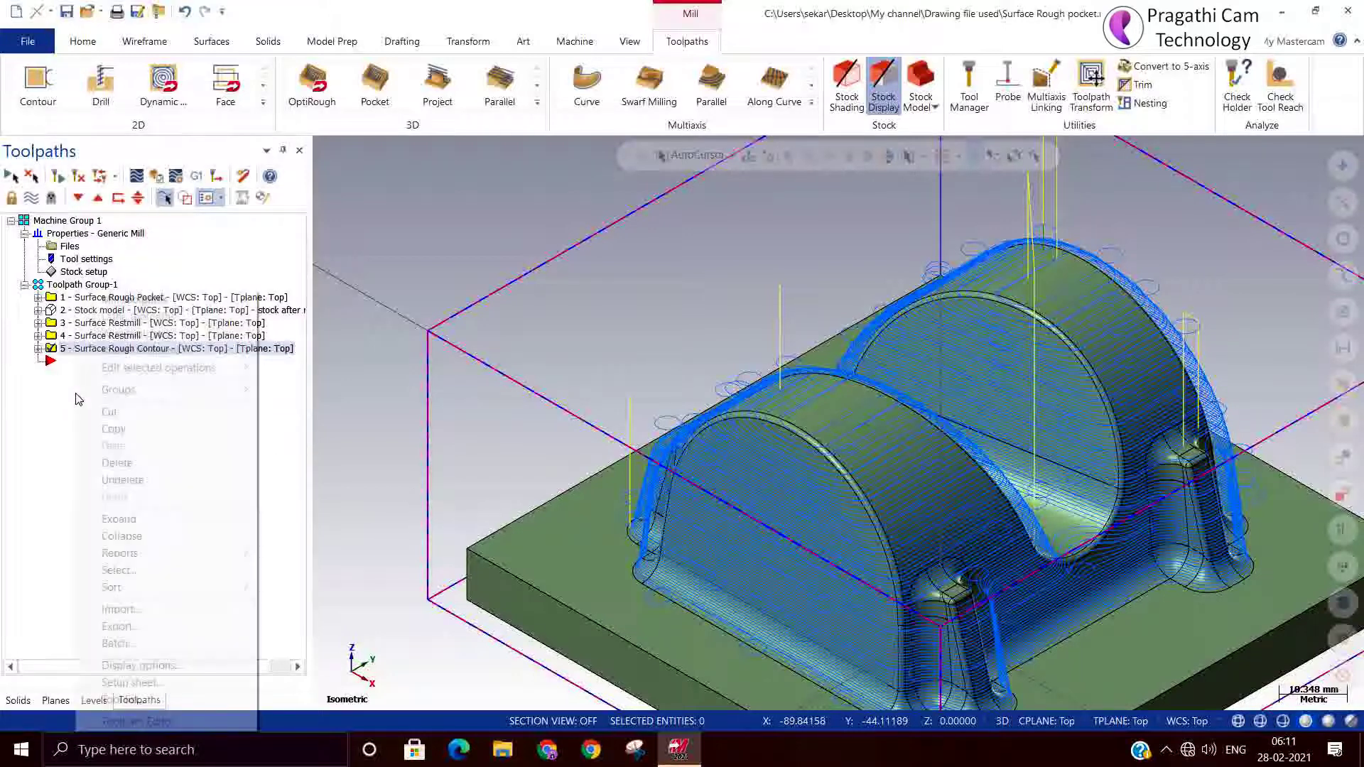
mouse_move(151, 302)
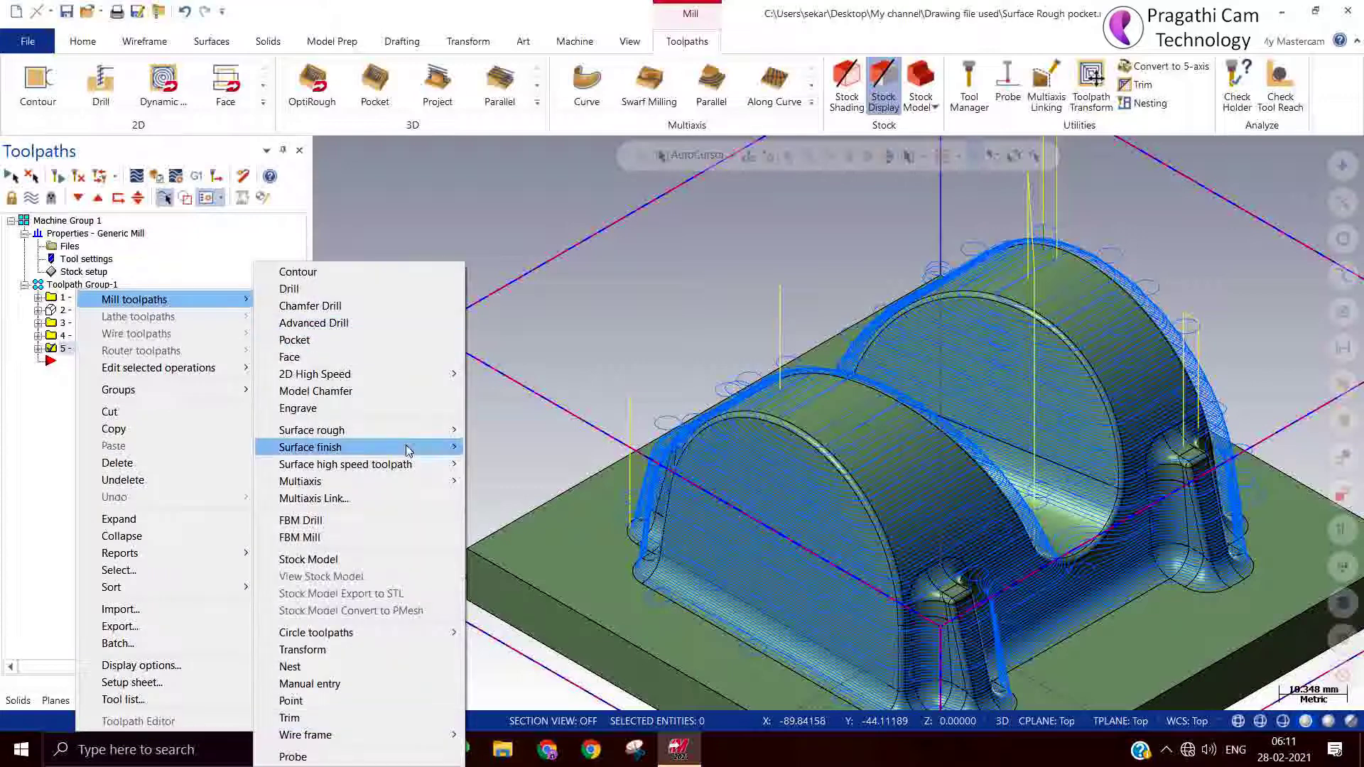
mouse_move(405, 448)
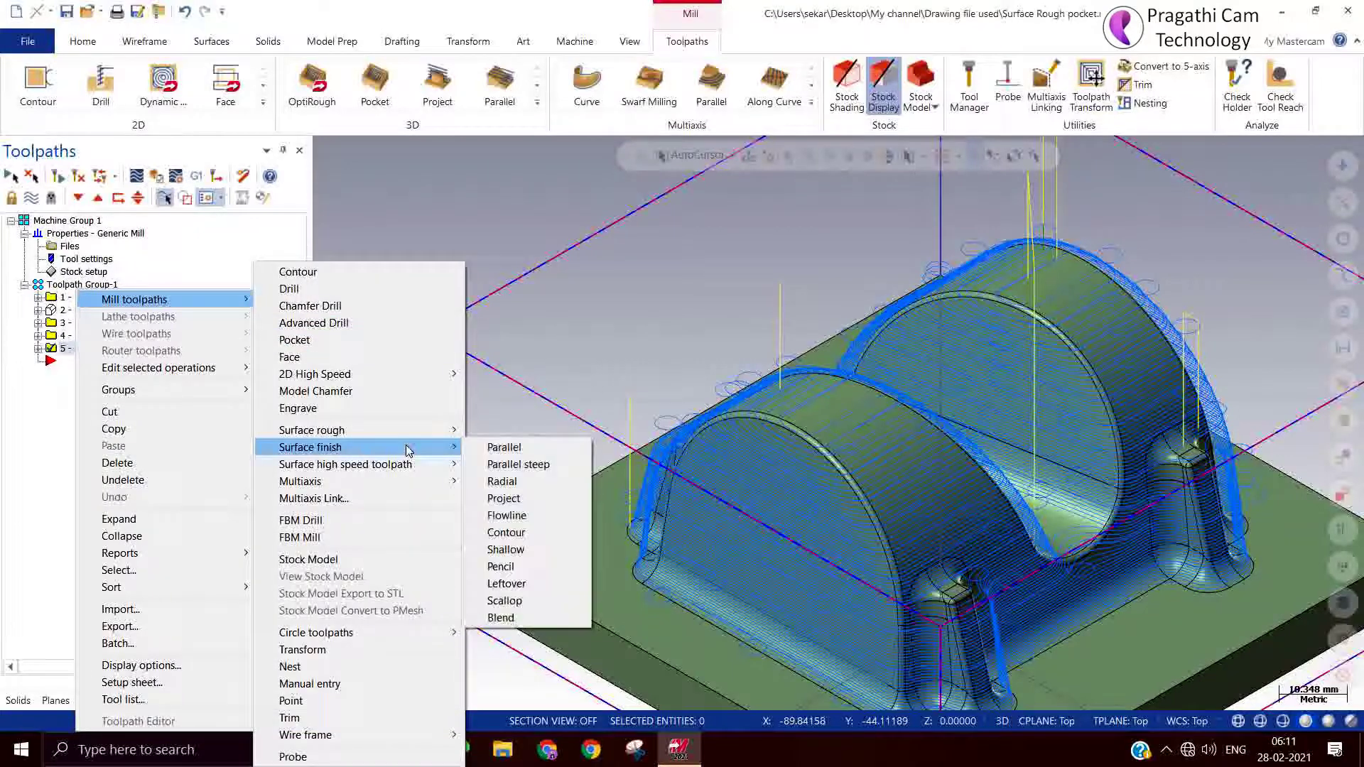
click(533, 556)
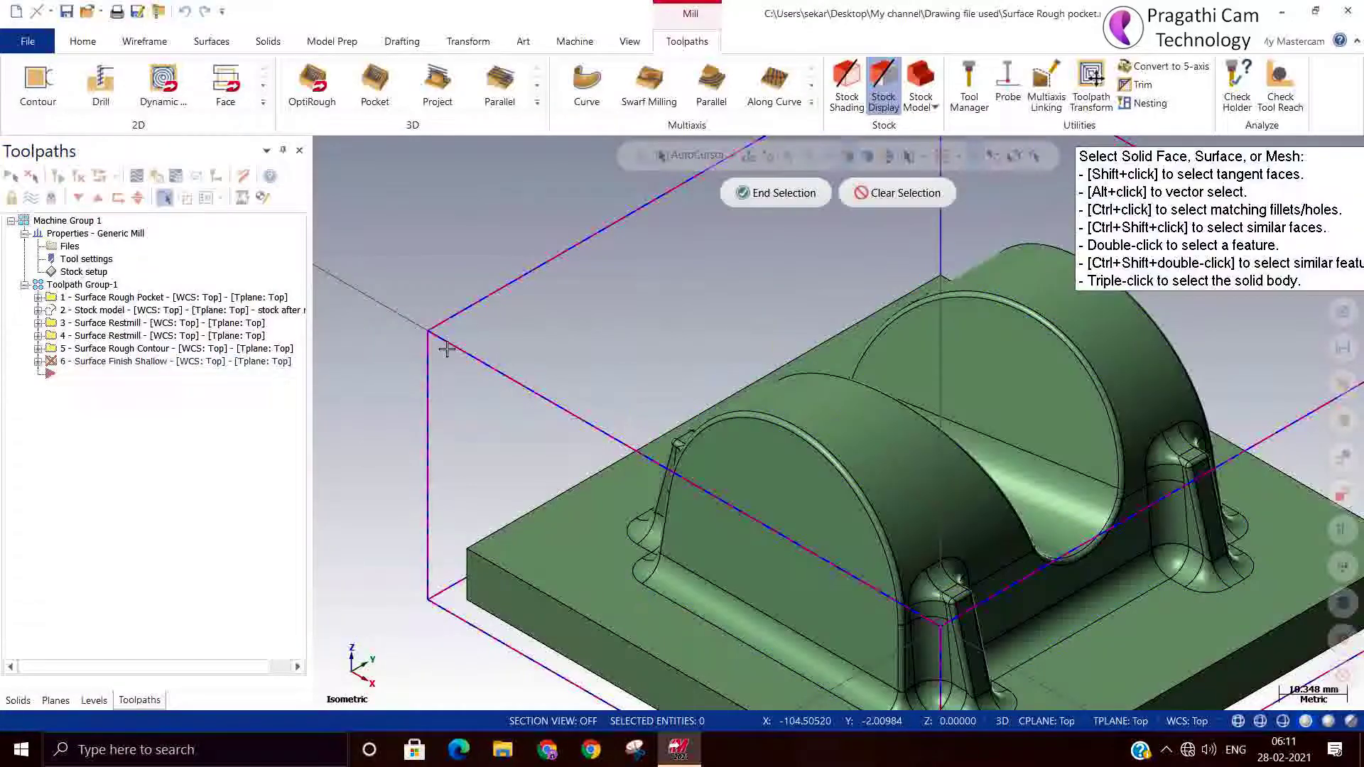
scroll(454, 384, down, 2)
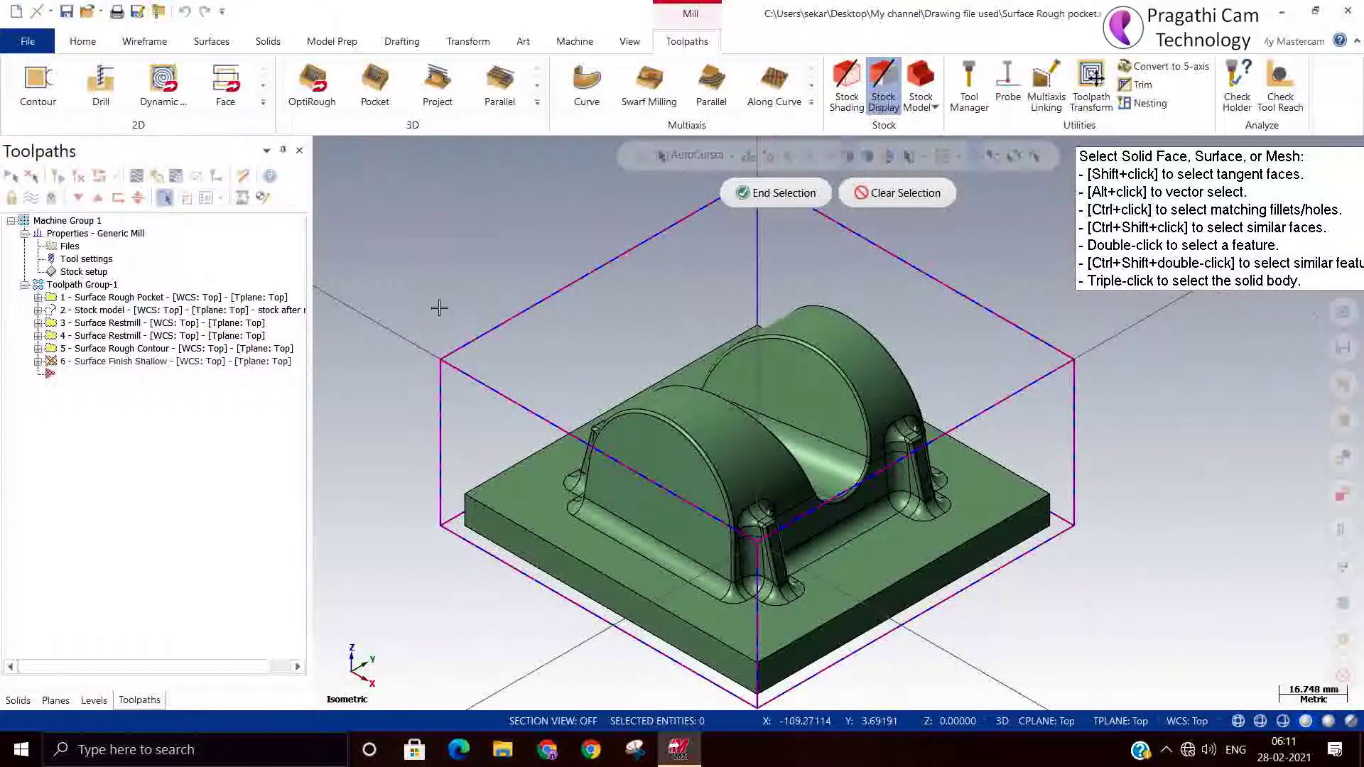
drag(382, 215, 1118, 679)
click(774, 193)
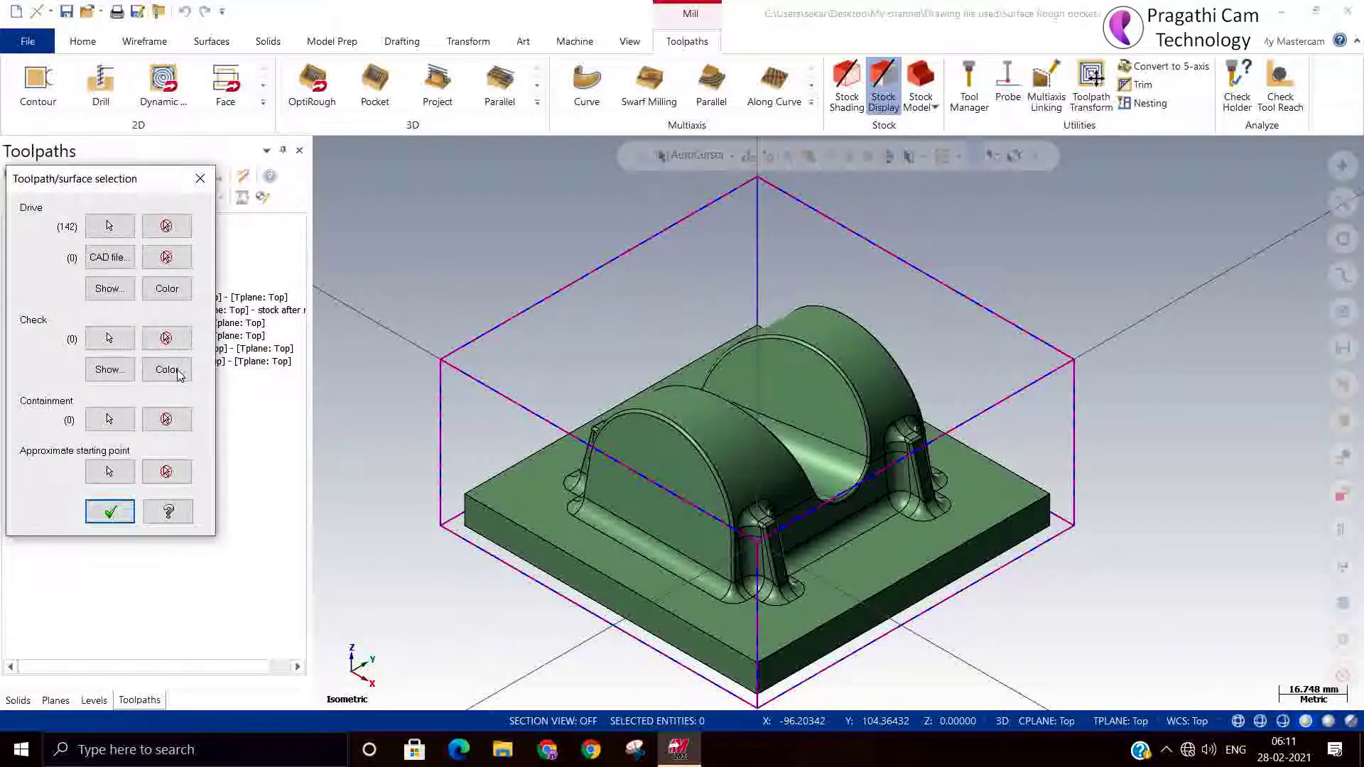
- Chain the rectangle around the part as the containment boundary and accept the surface selection
click(126, 422)
click(478, 381)
click(238, 571)
click(111, 515)
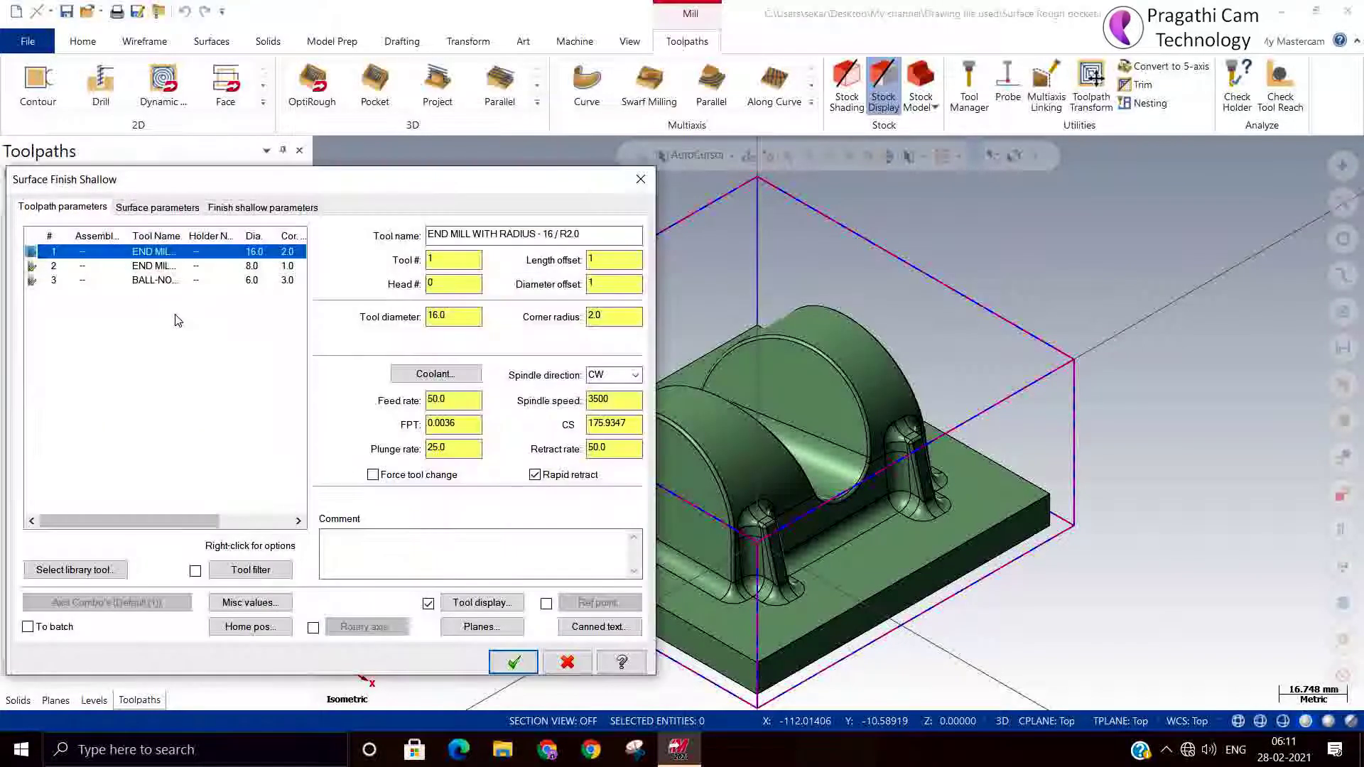
- Choose the 8 mm end mill with 1.0 mm corner radius and set the stock to leave on drive surfaces to 0
click(177, 267)
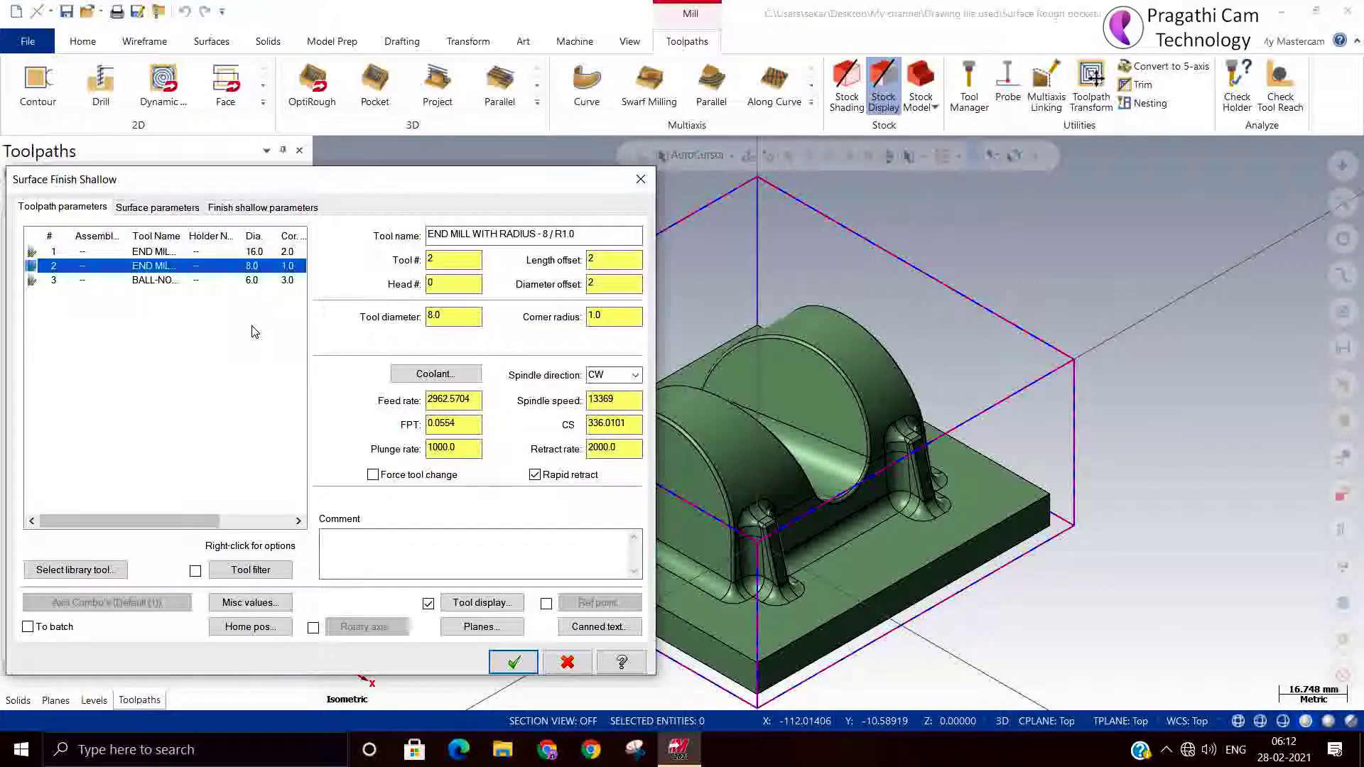
click(142, 207)
double_click(495, 305)
text(0)
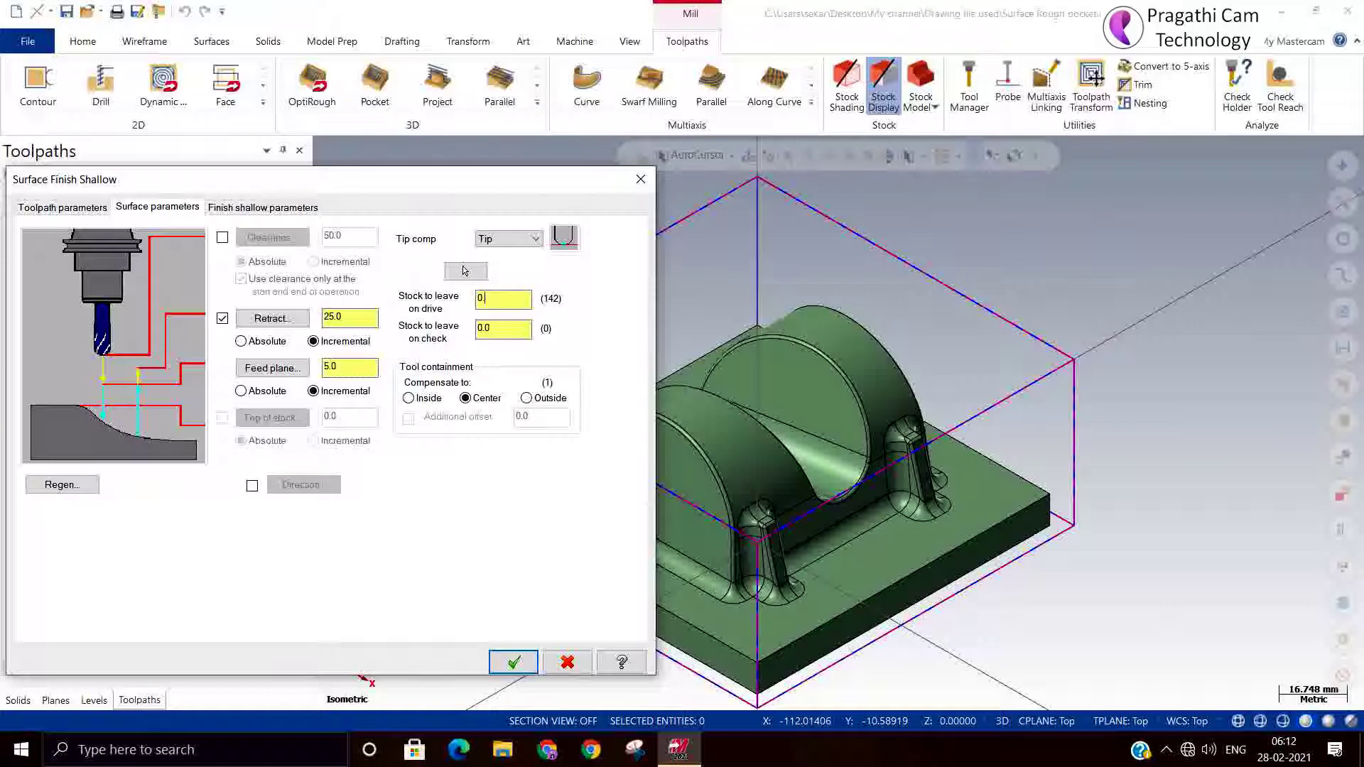
text(.)
- Set the shallow finish maximum stepover to 0.5, then generate the toolpath and inspect it on the base plate
click(222, 208)
key(Tab)
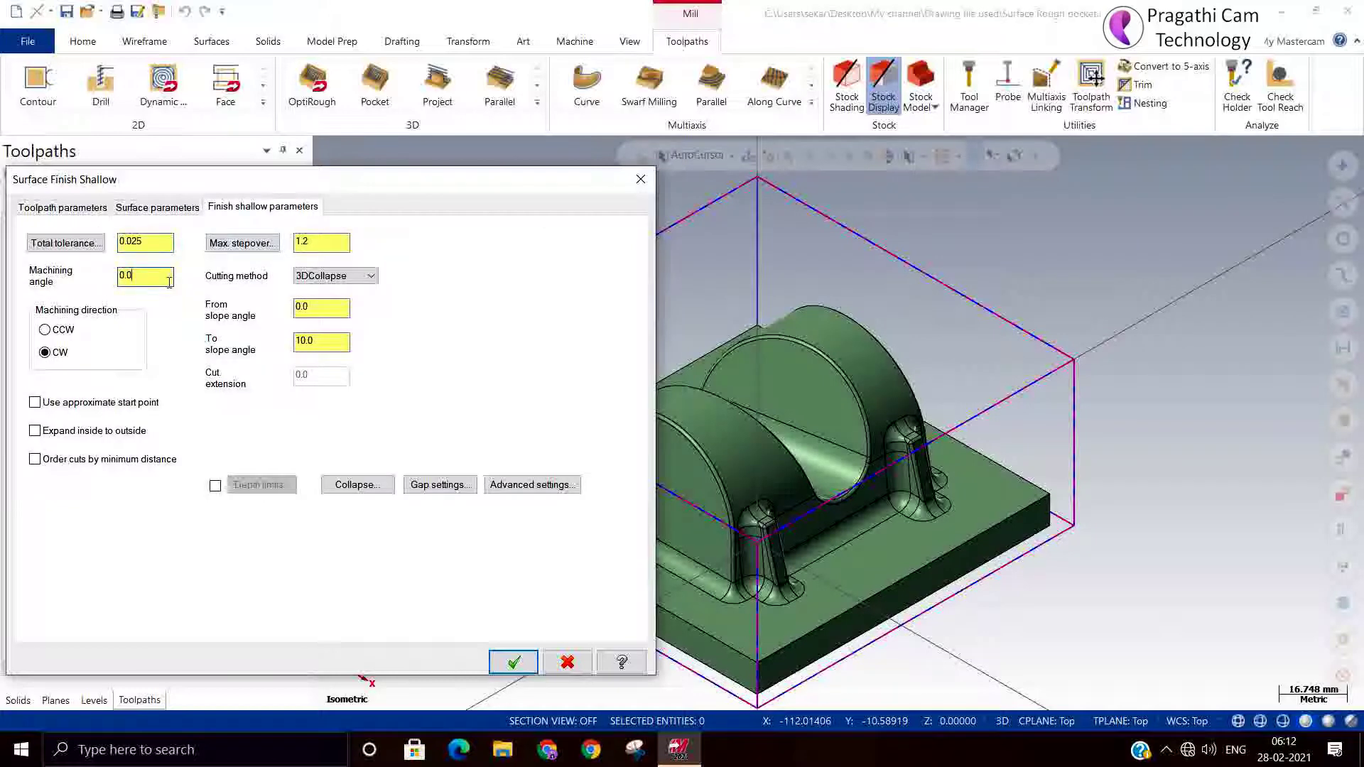
double_click(316, 240)
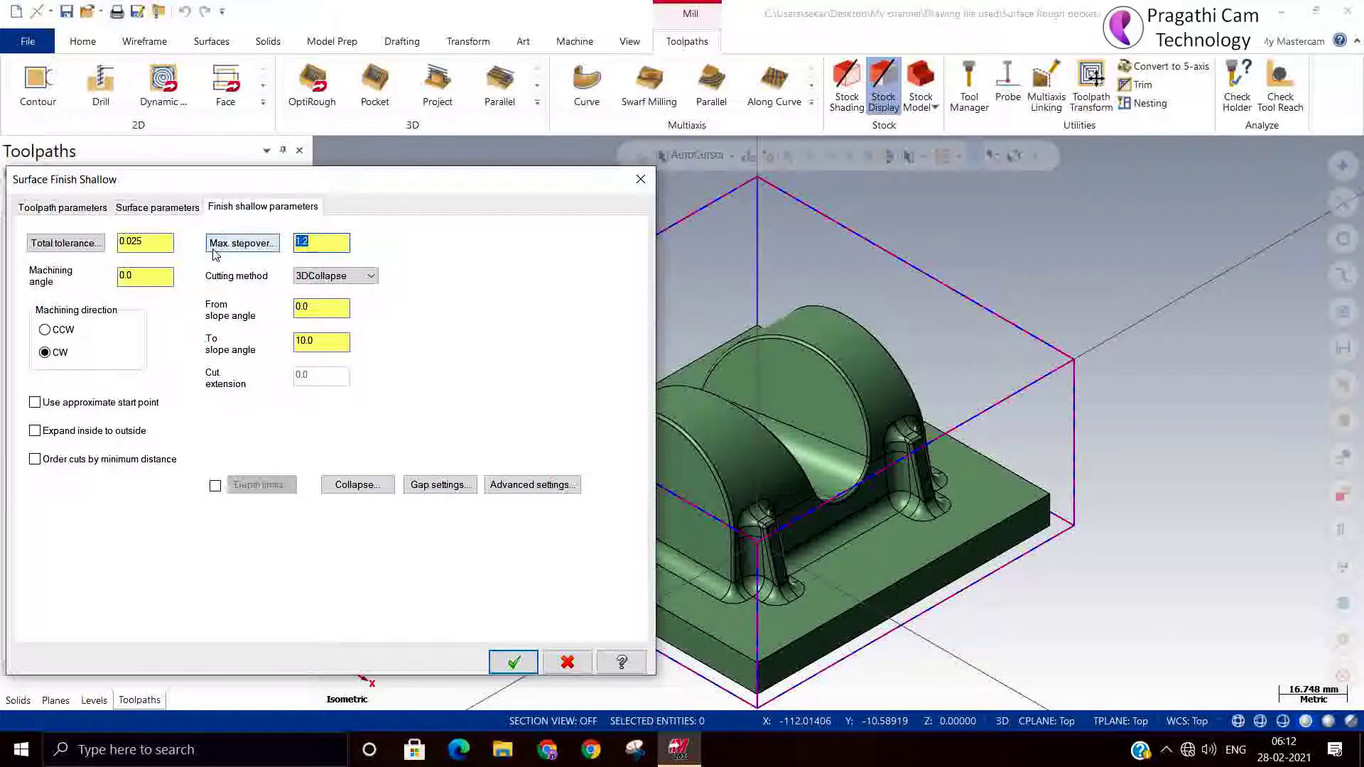
click(313, 308)
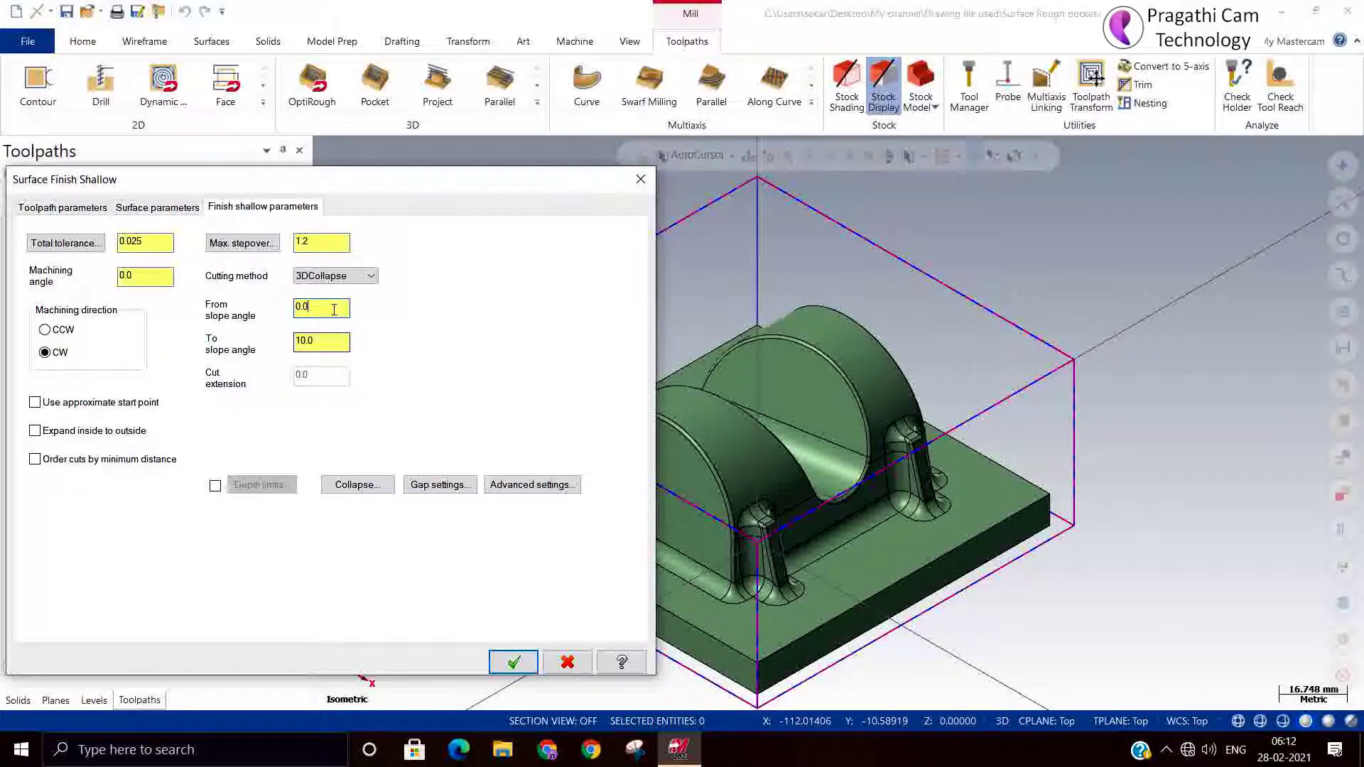
click(323, 346)
double_click(317, 240)
text(0.5)
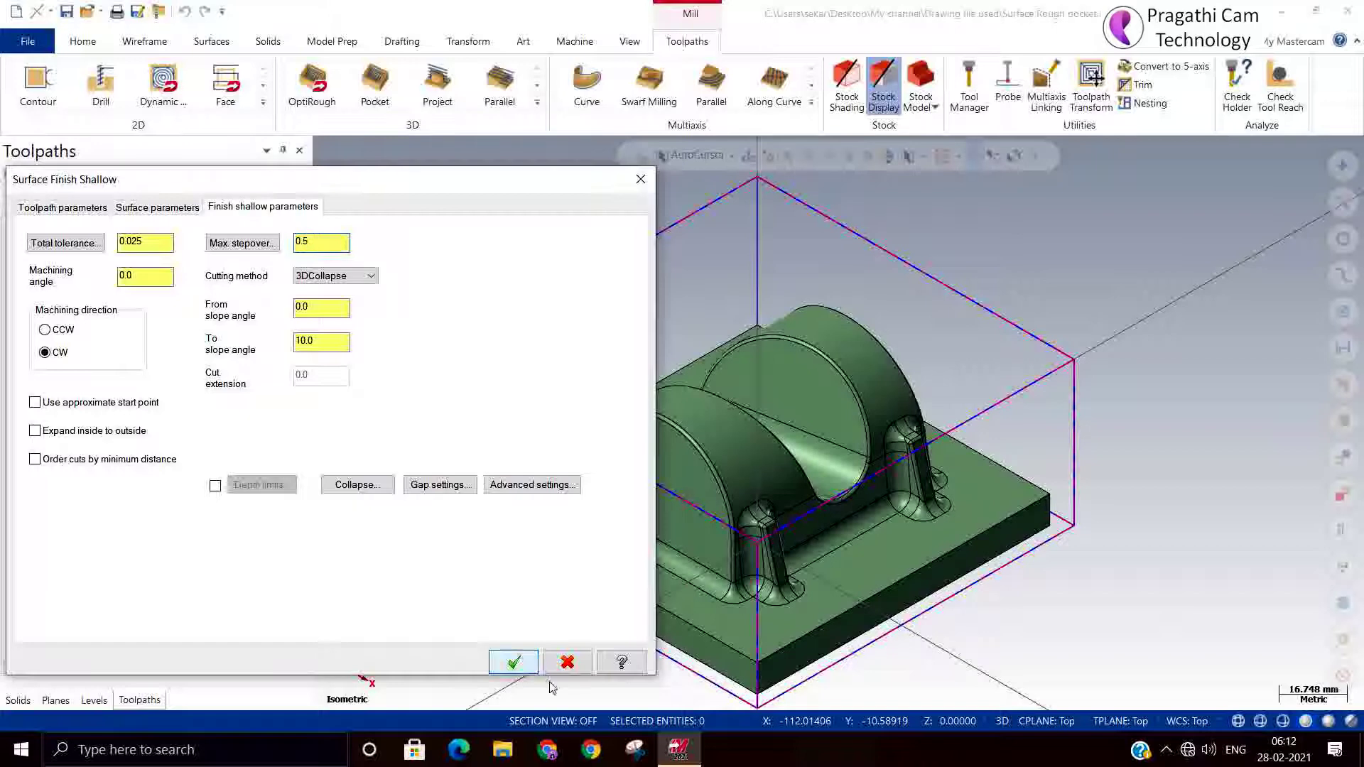
click(513, 662)
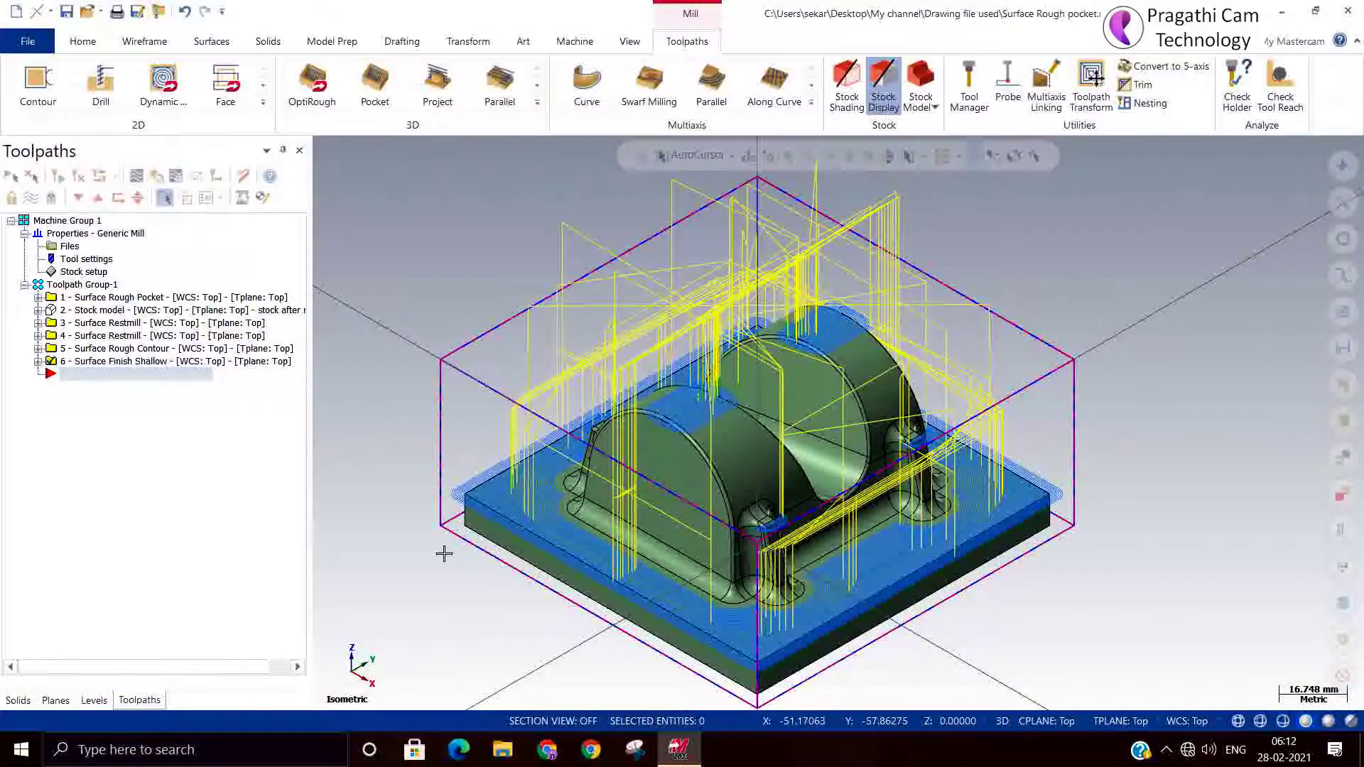
scroll(441, 481, up, 5)
scroll(483, 511, up, 1)
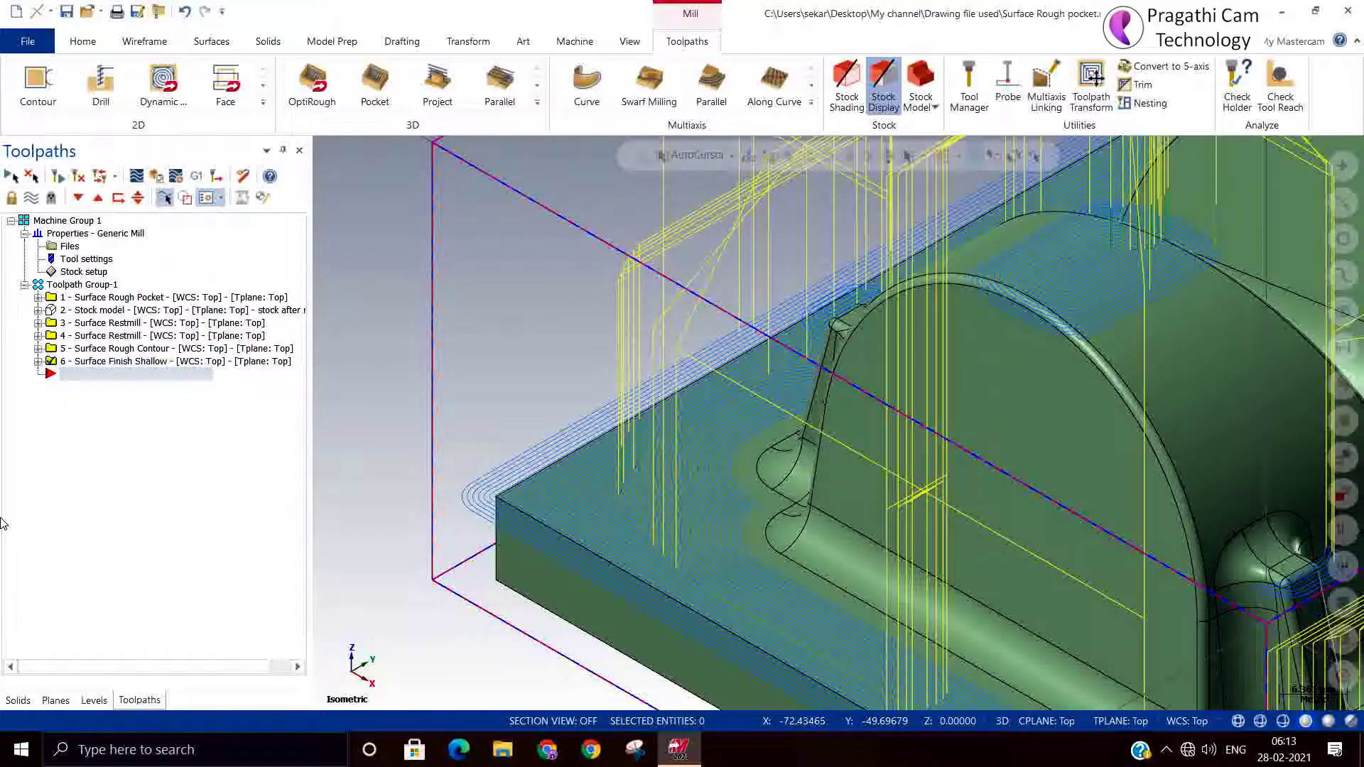
- Set the tool containment compensation of the Surface Finish Shallow toolpath to Inside
click(38, 362)
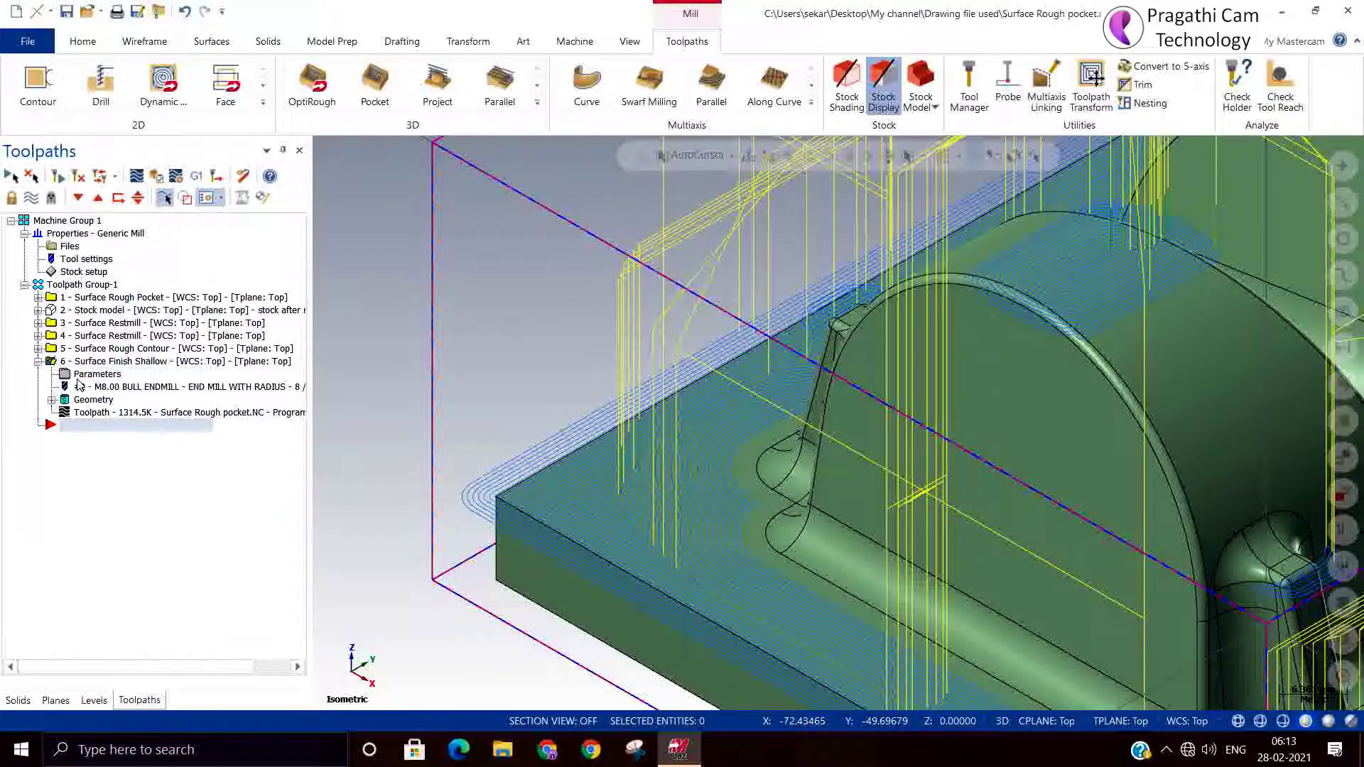
click(77, 376)
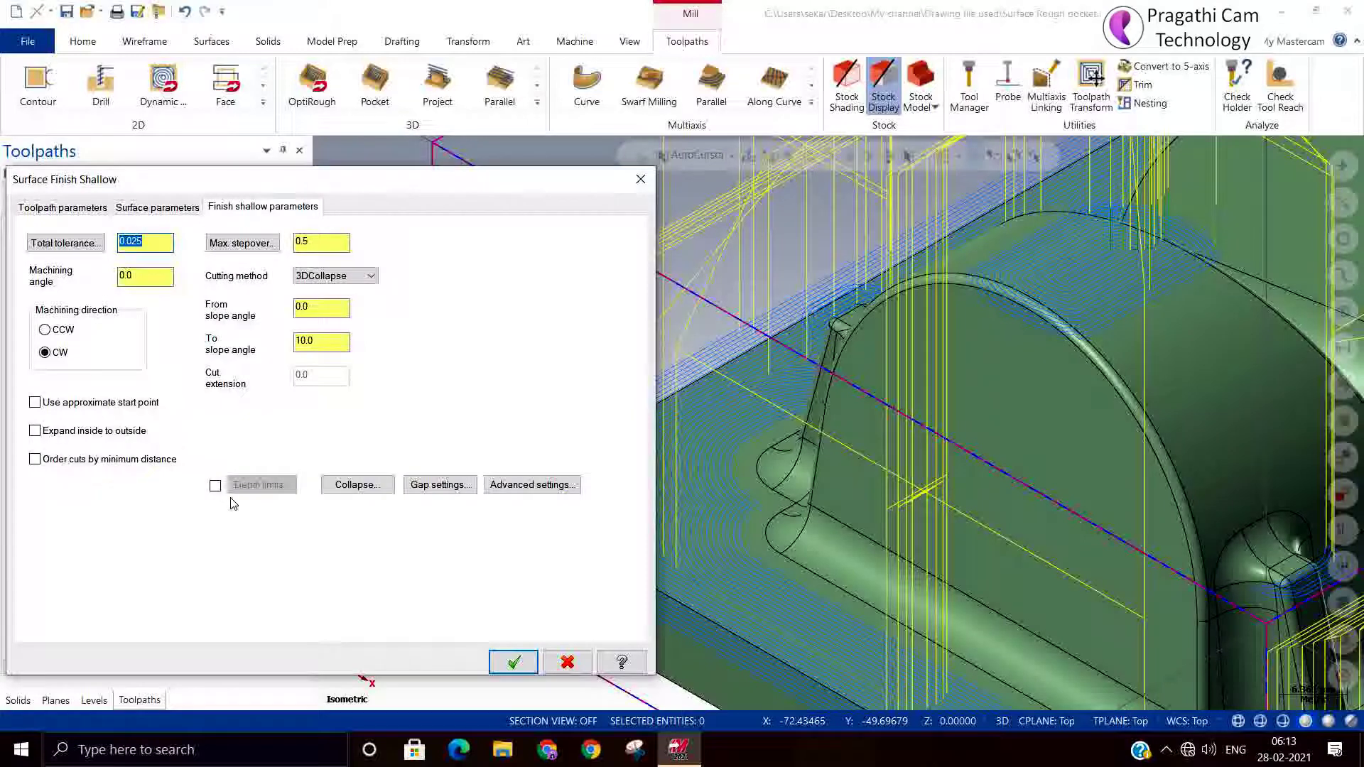
click(160, 209)
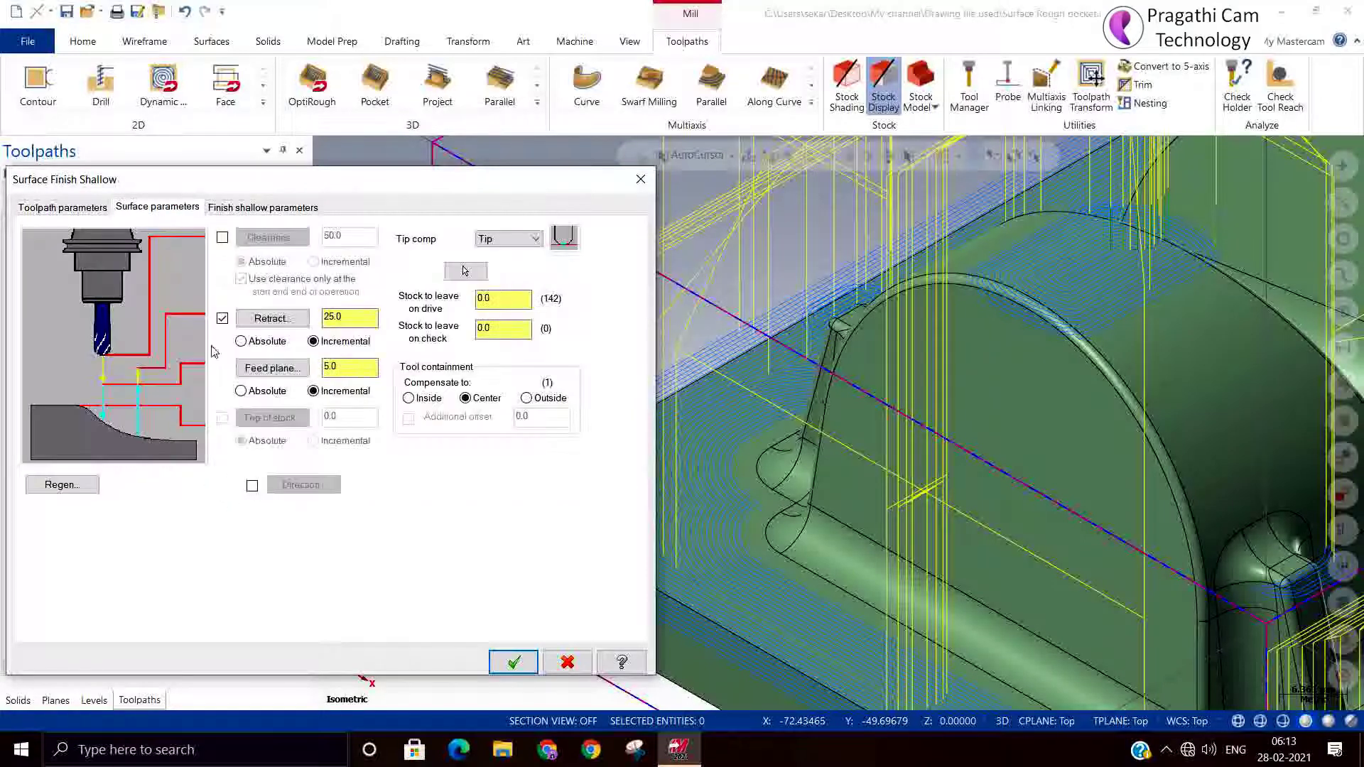
click(409, 398)
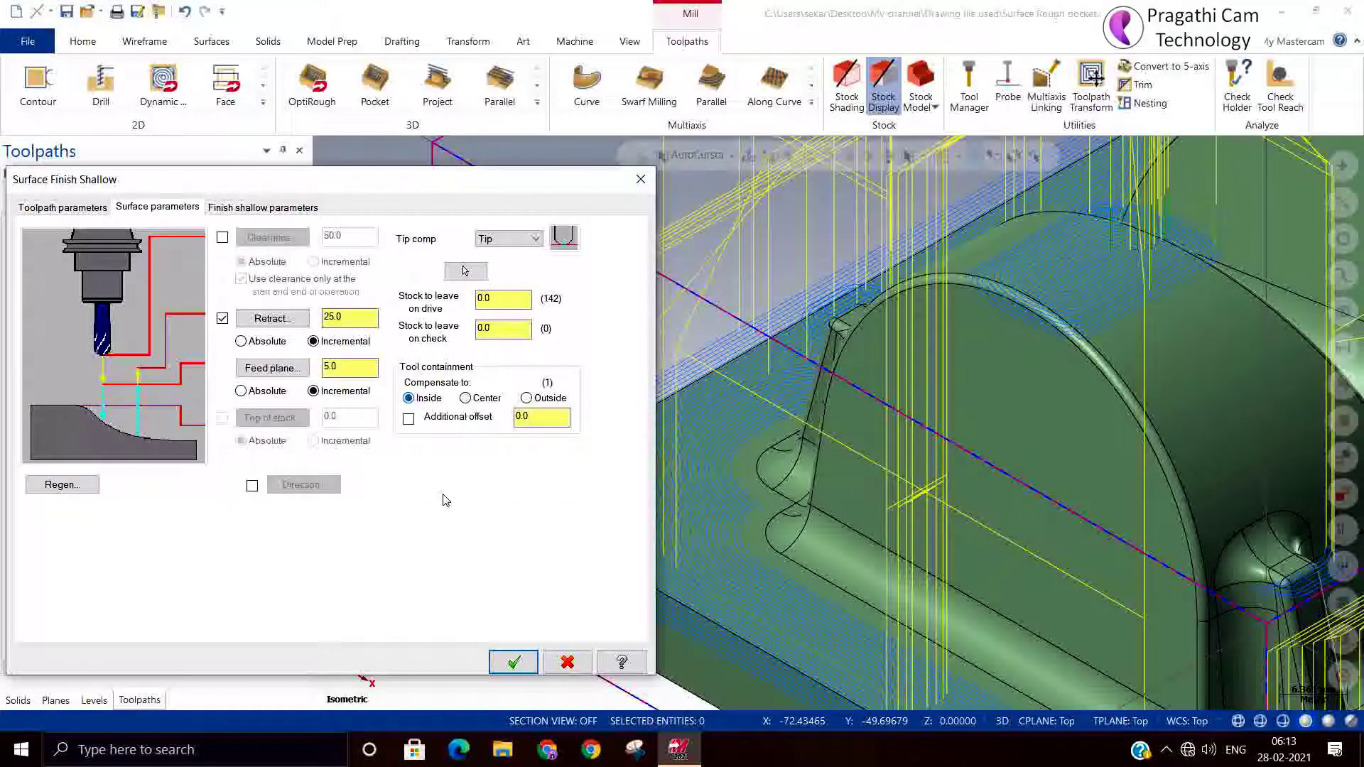
- Set the shallow finish maximum stepover to 1.2 and regenerate the toolpath
click(260, 210)
click(307, 242)
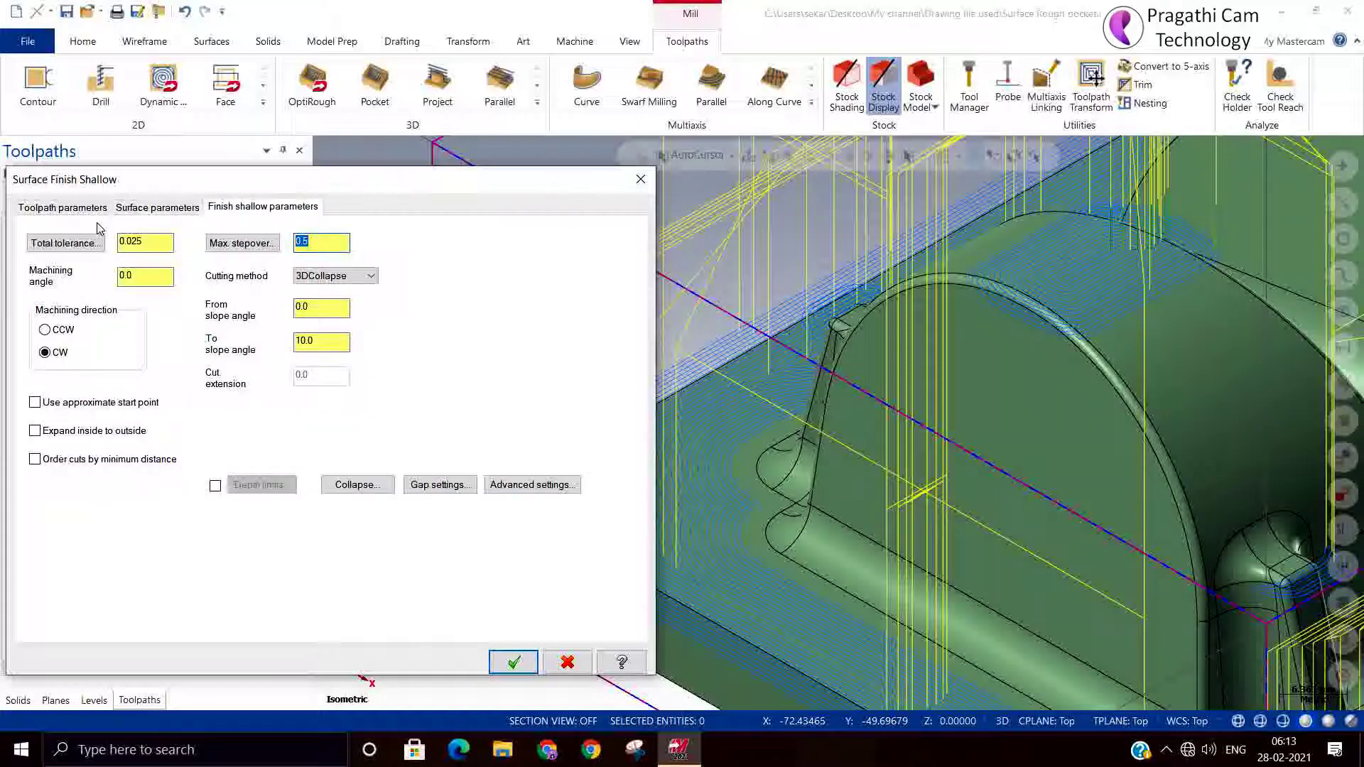
text(1.2)
click(511, 664)
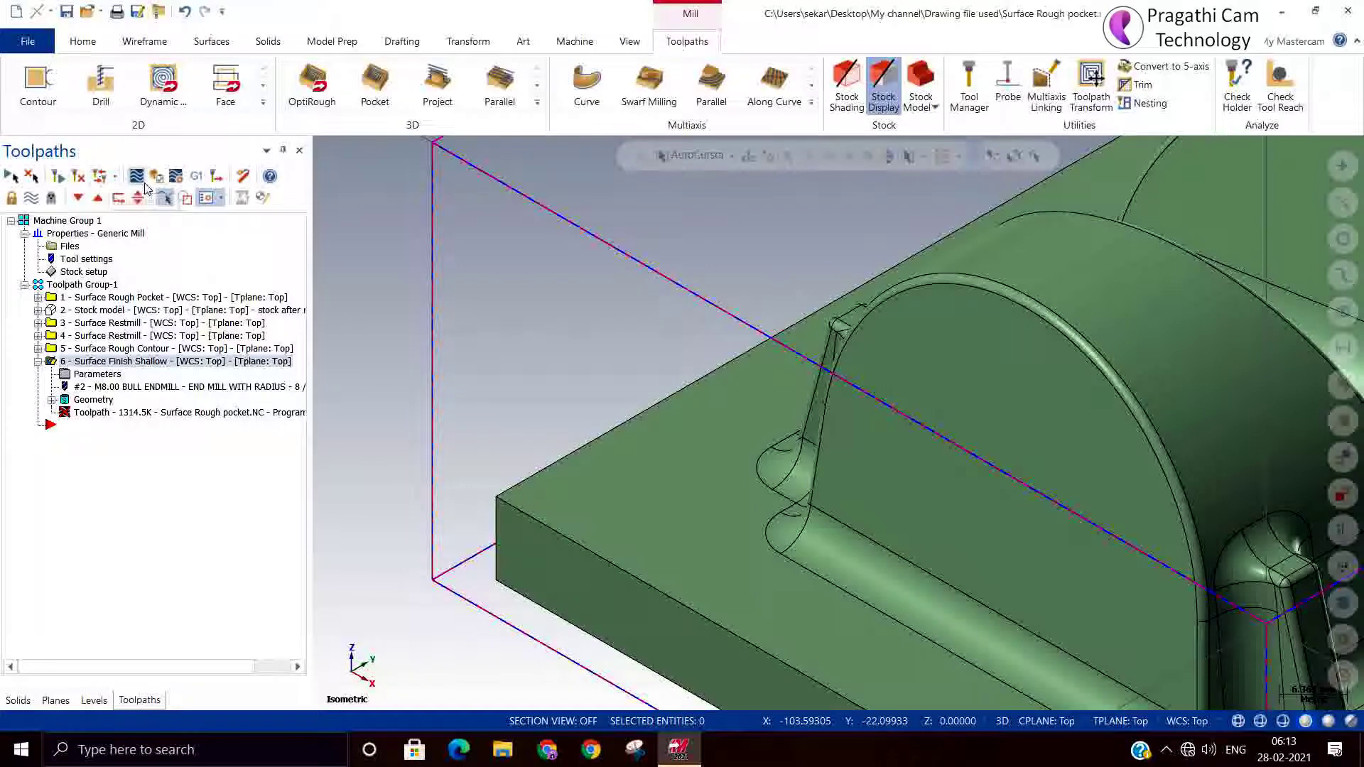
click(79, 176)
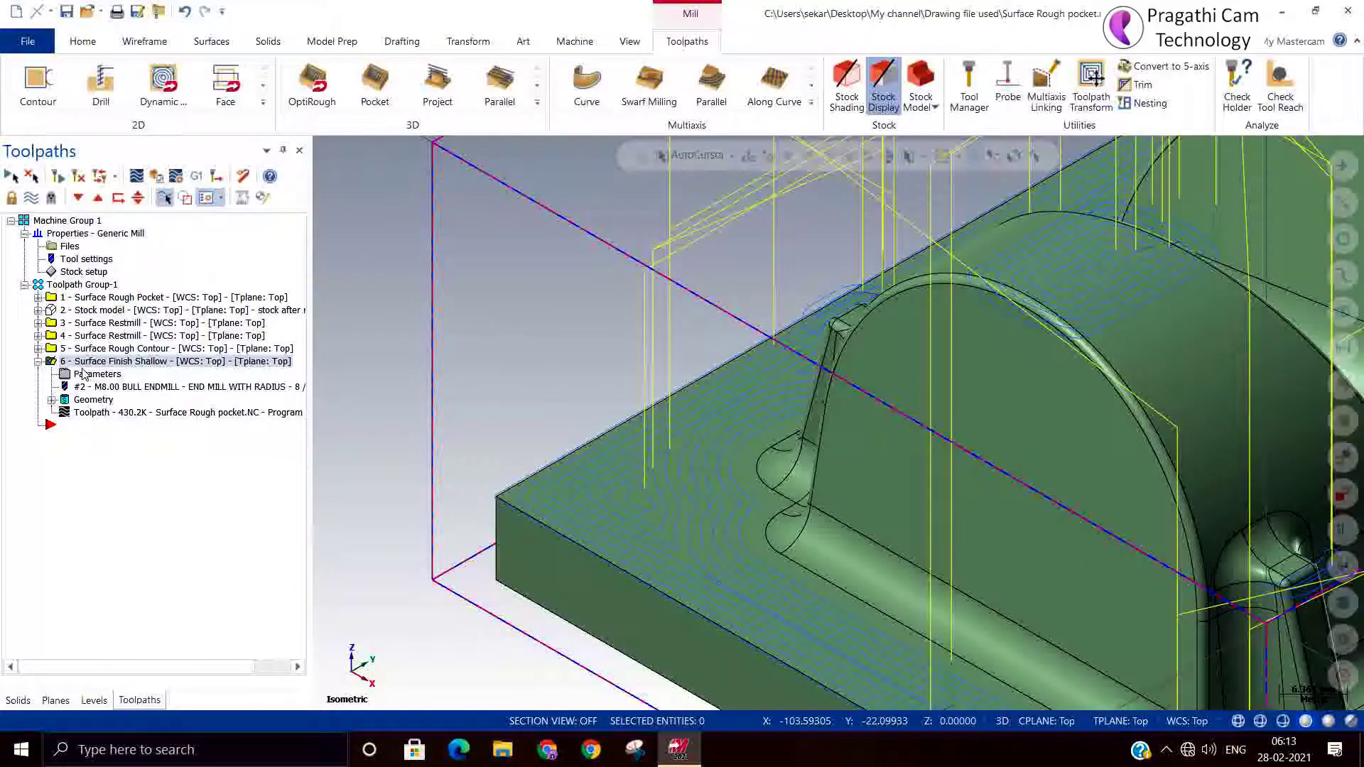
- Set the shallow toolpath's stock to leave on drive surfaces to 0.5, regenerate it, and inspect the passes and retract moves
click(81, 375)
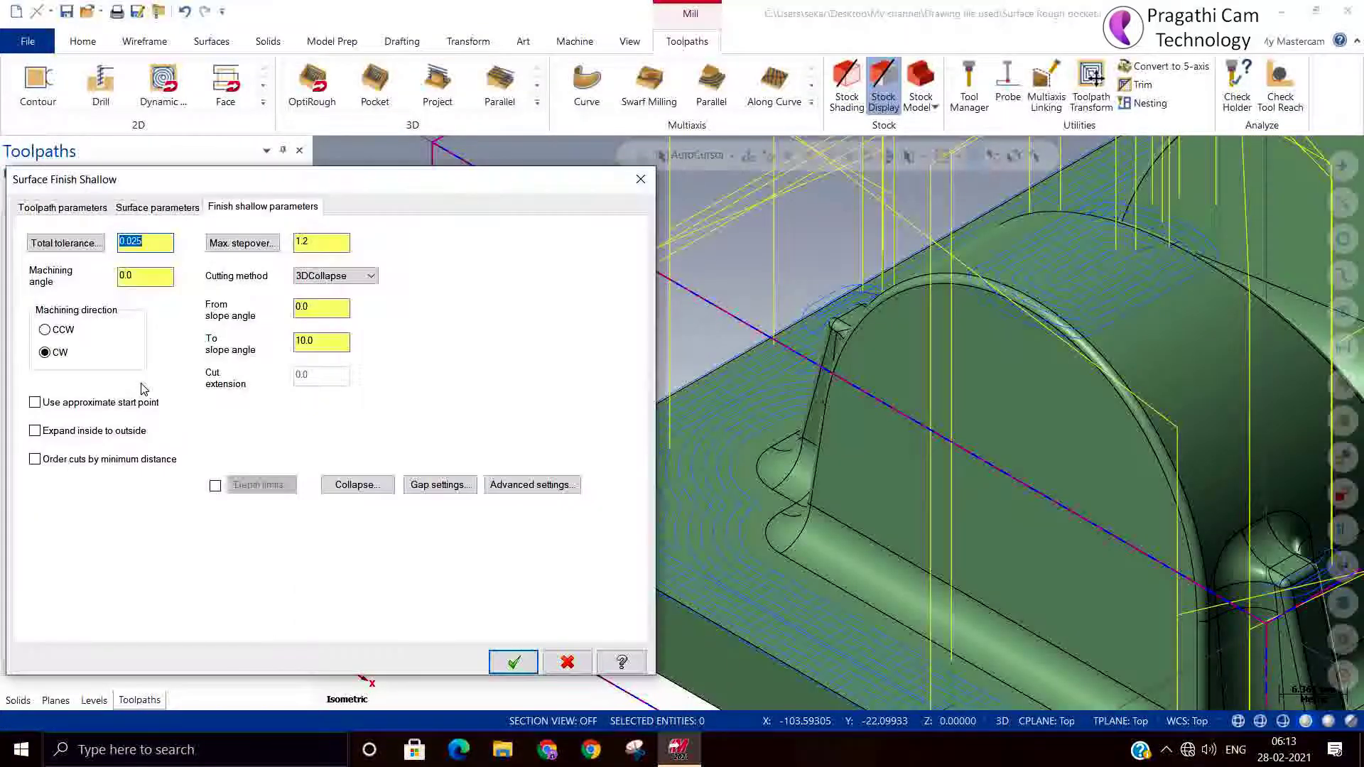
click(153, 206)
click(506, 297)
text(0.5)
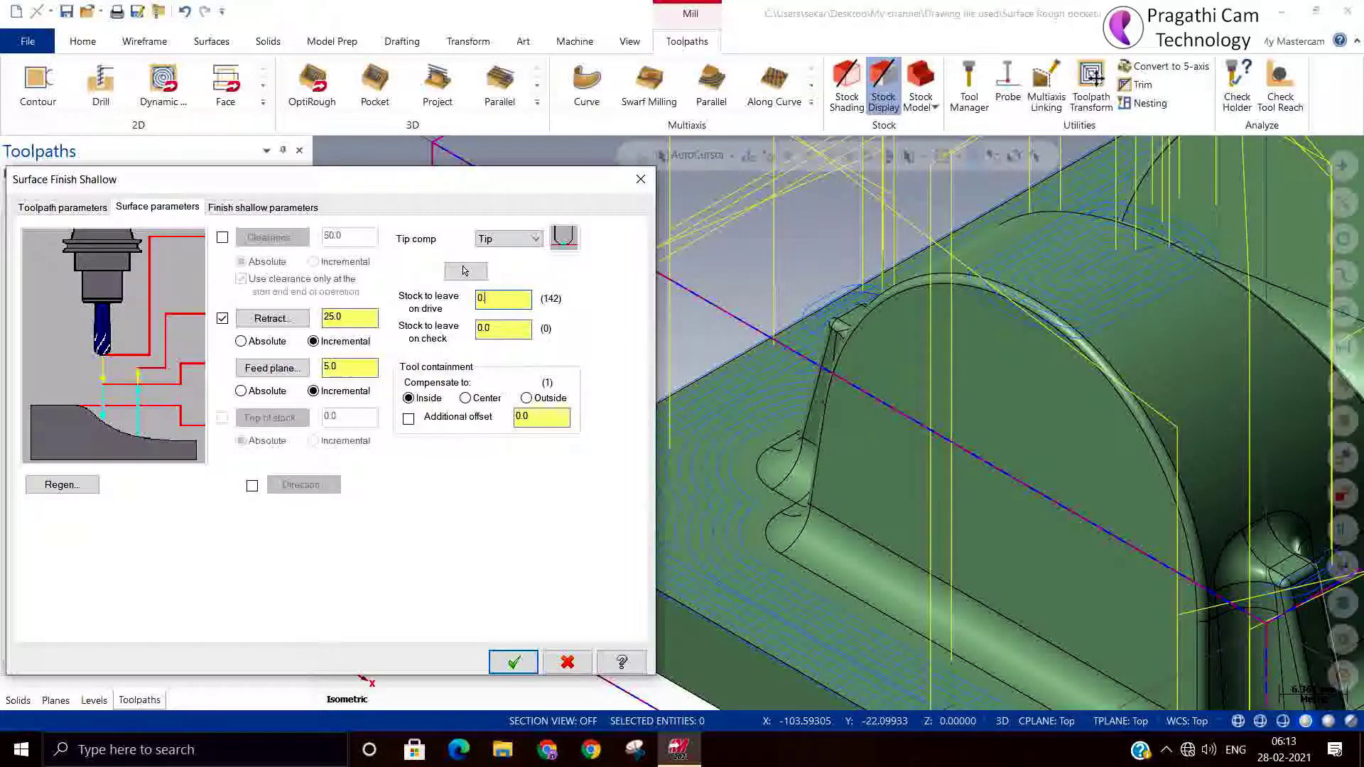
click(513, 662)
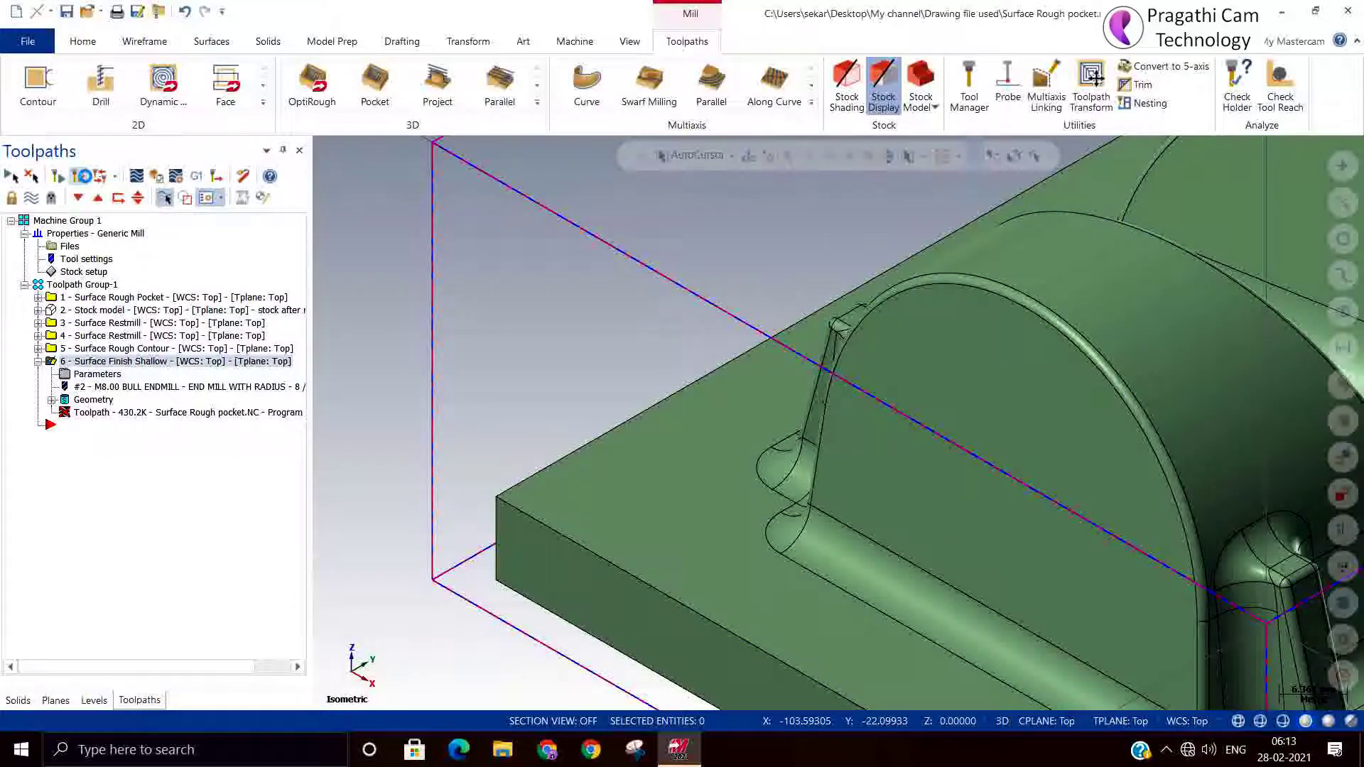
click(84, 175)
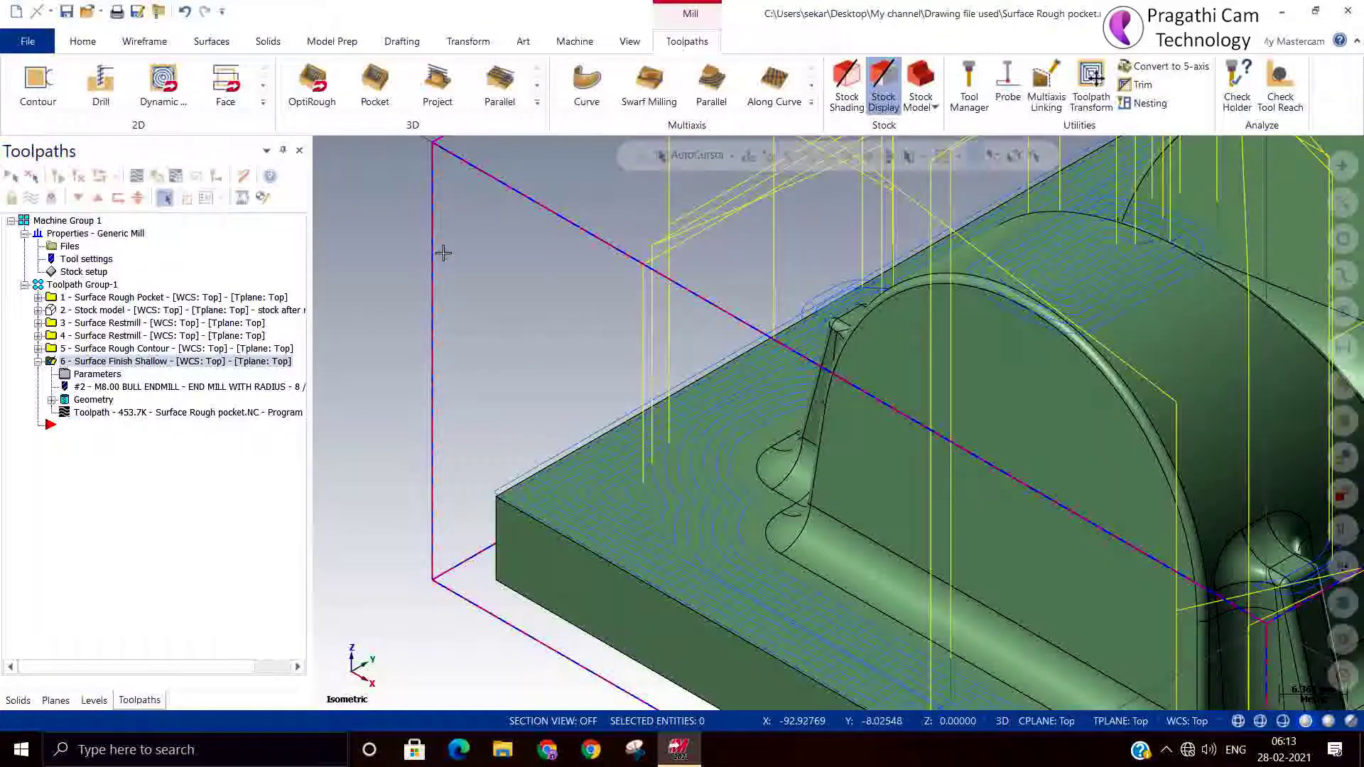
scroll(806, 369, up, 2)
mouse_move(807, 368)
middle_down()
mouse_move(753, 425)
mouse_move(639, 262)
middle_up()
scroll(897, 317, up, 2)
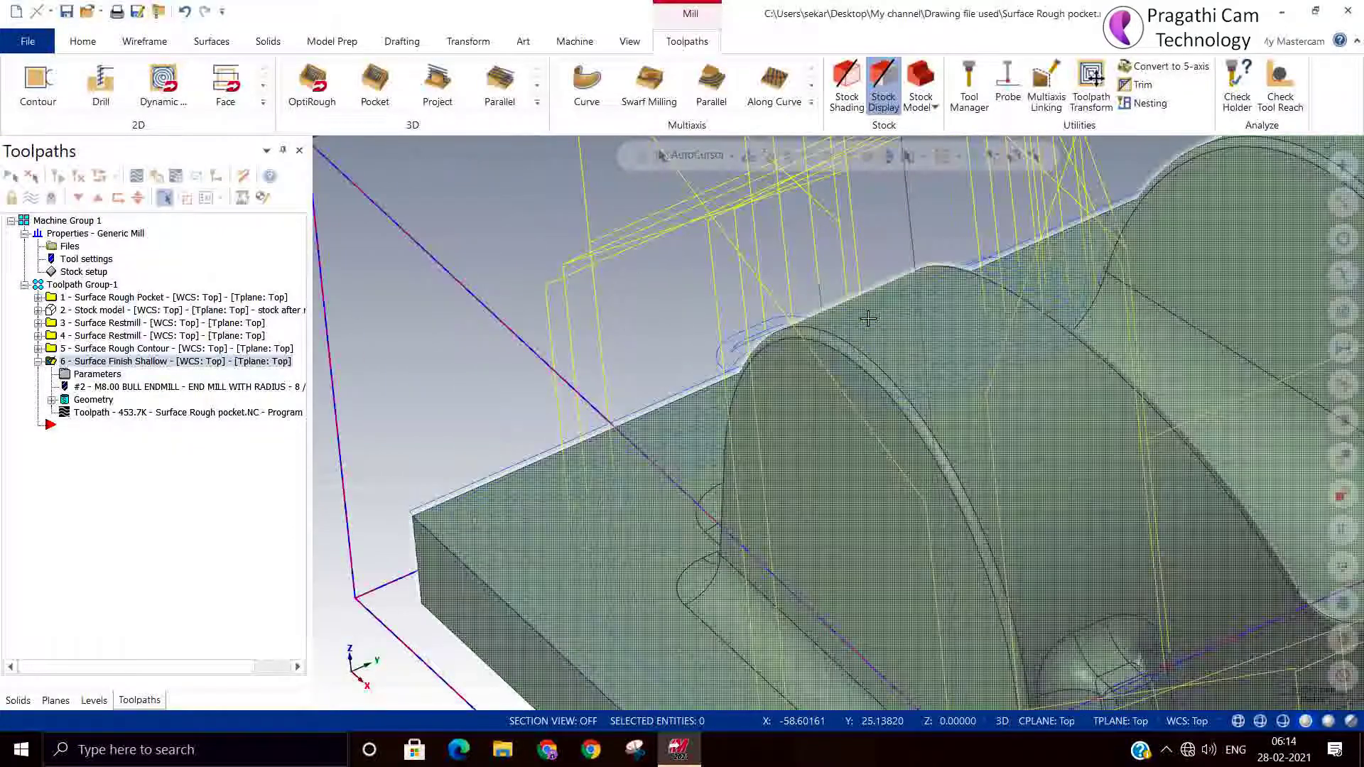
scroll(471, 503, down, 3)
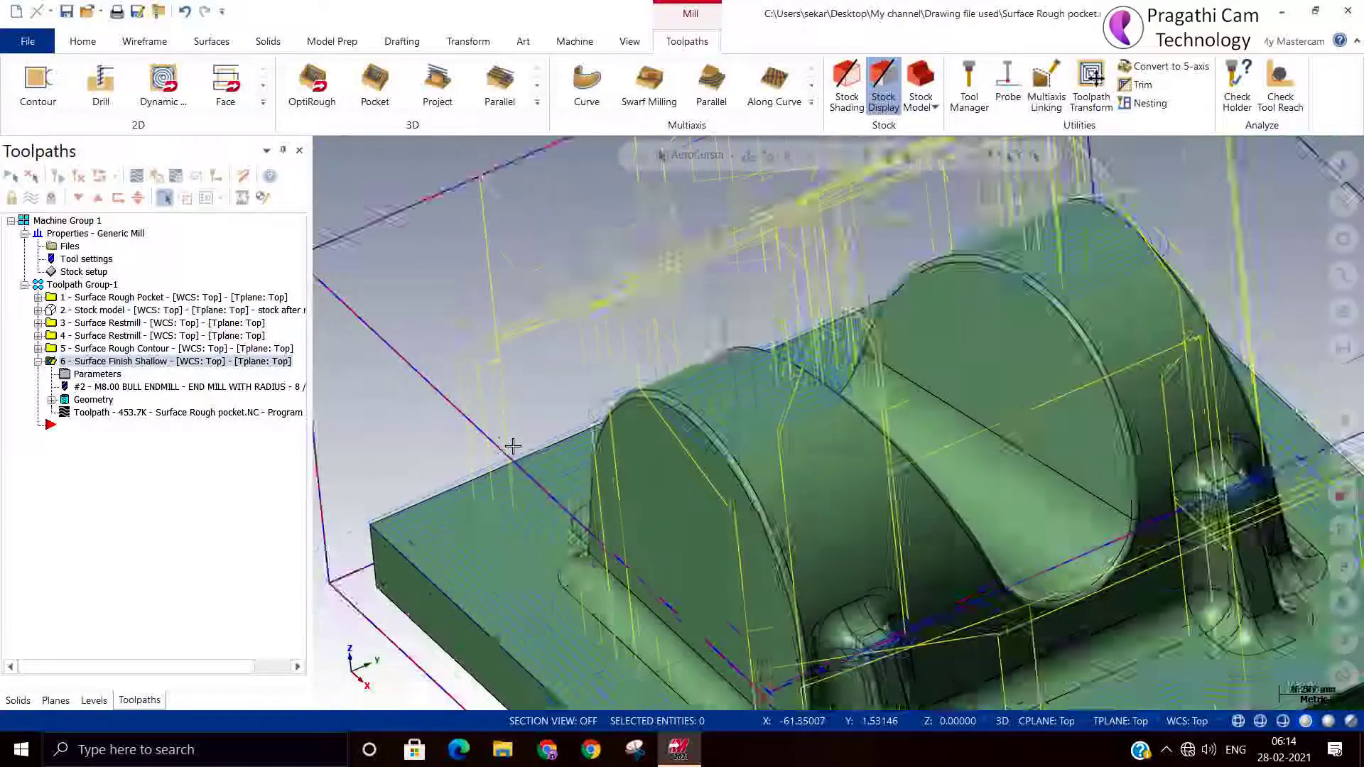
middle_drag(1133, 592, 1044, 615)
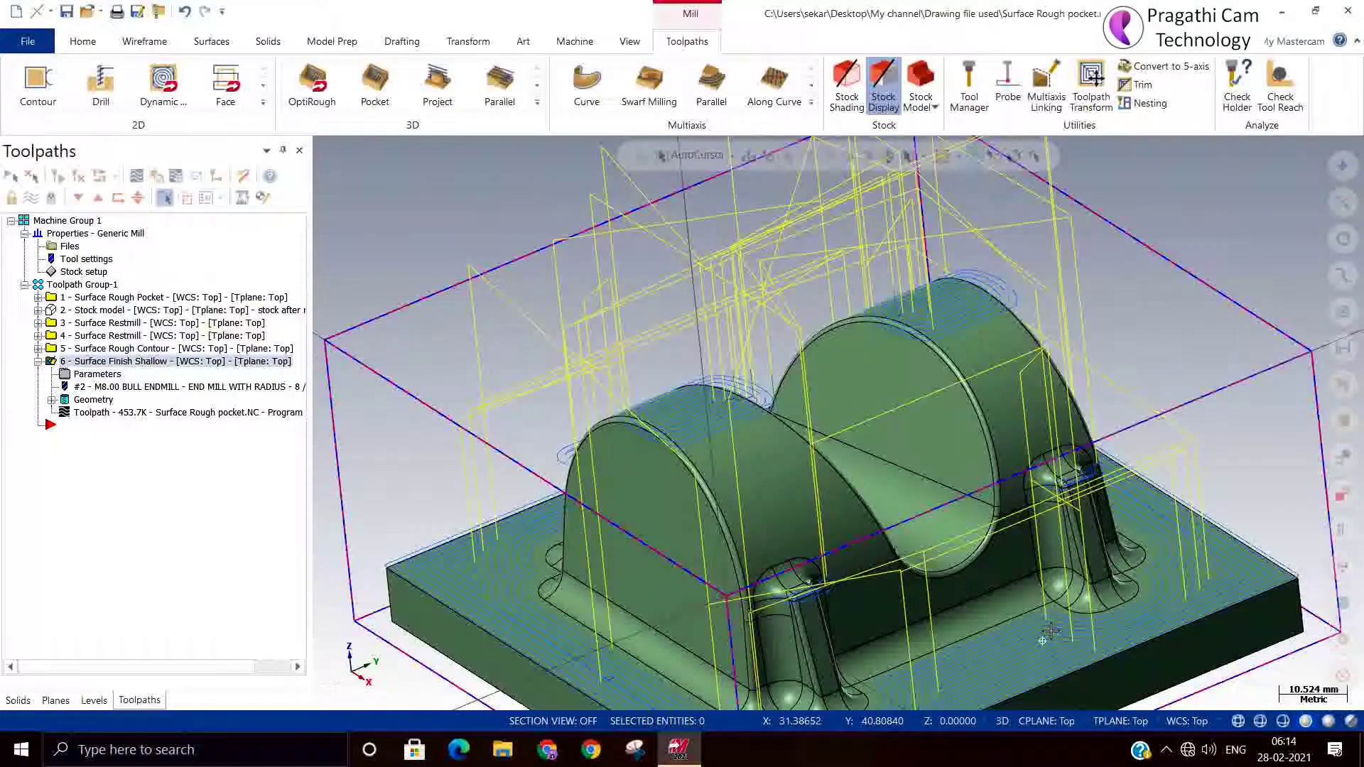
- Adjust the gap settings of the Surface Finish Shallow operation, regenerate it, and inspect the retract moves around the part
click(86, 376)
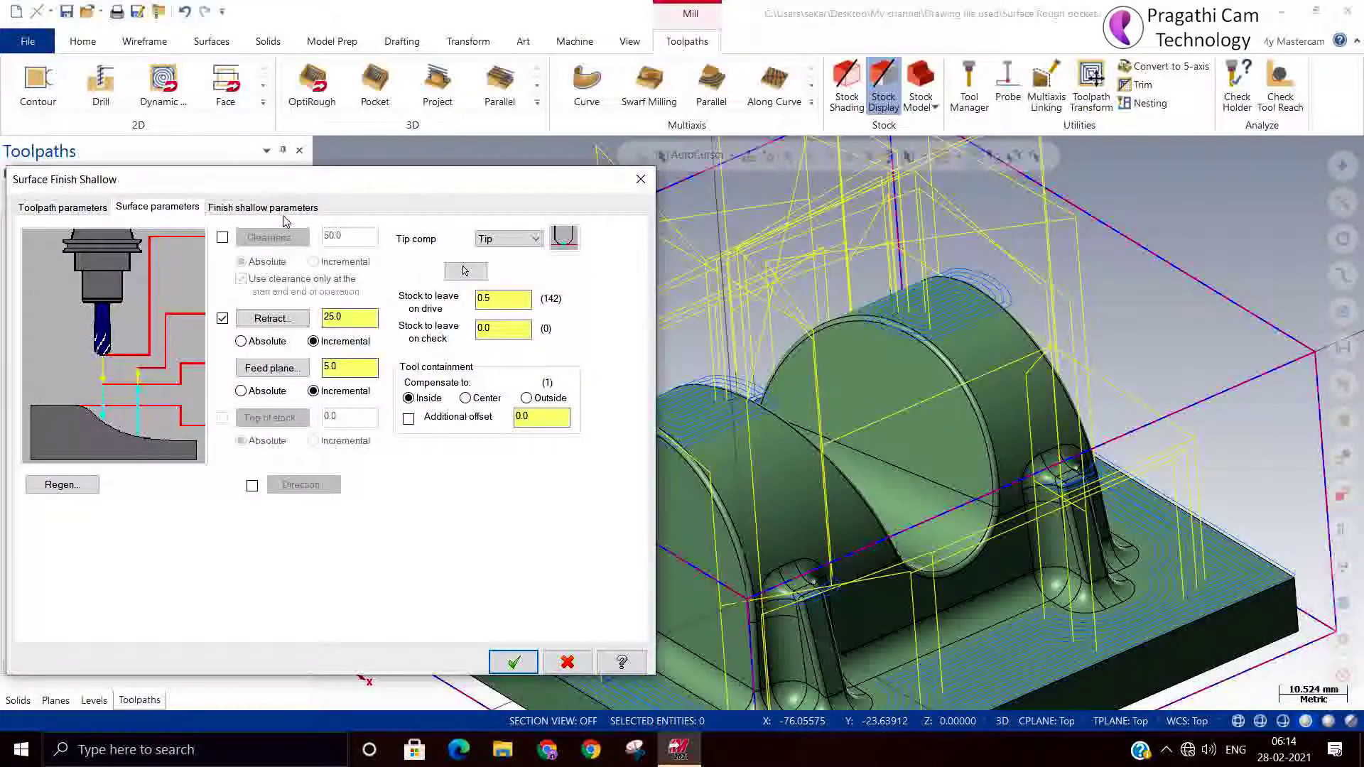
click(284, 213)
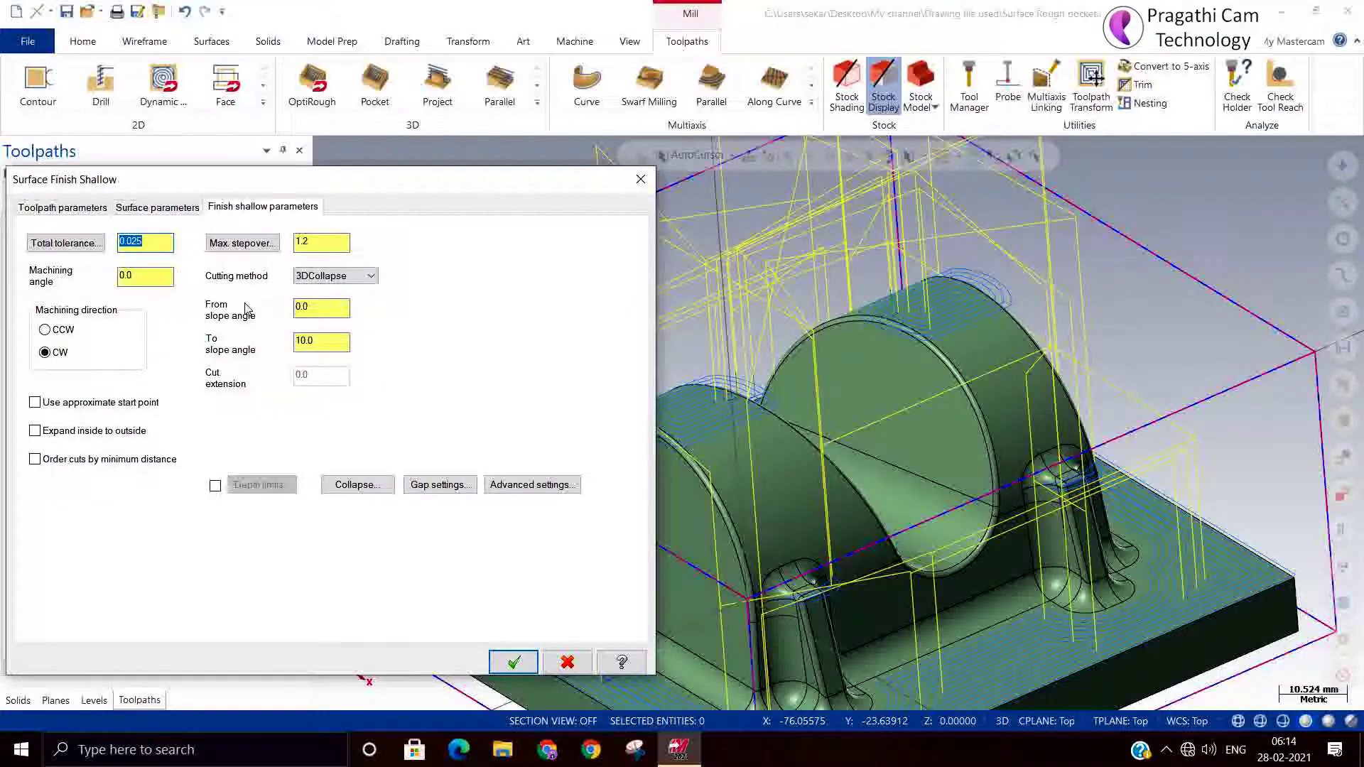
click(439, 486)
click(111, 466)
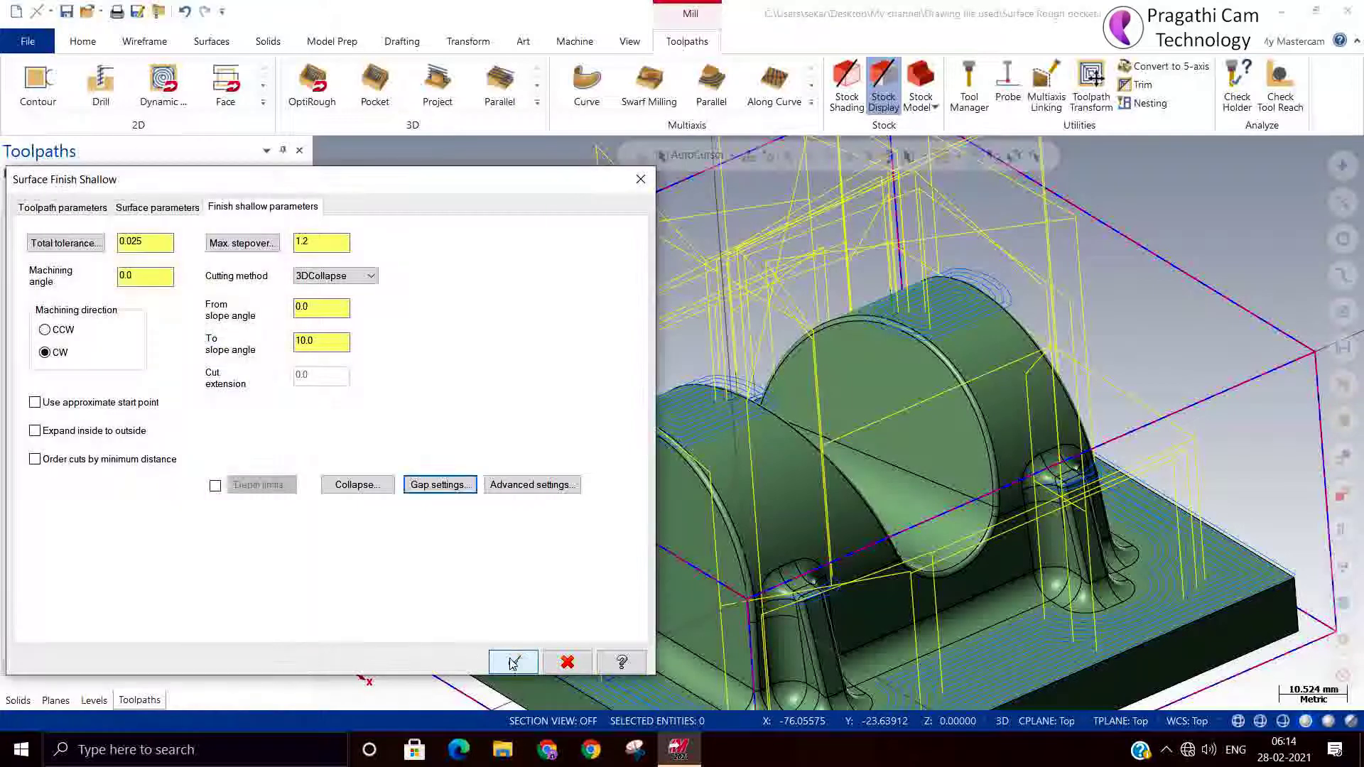
drag(408, 186, 389, 134)
click(496, 604)
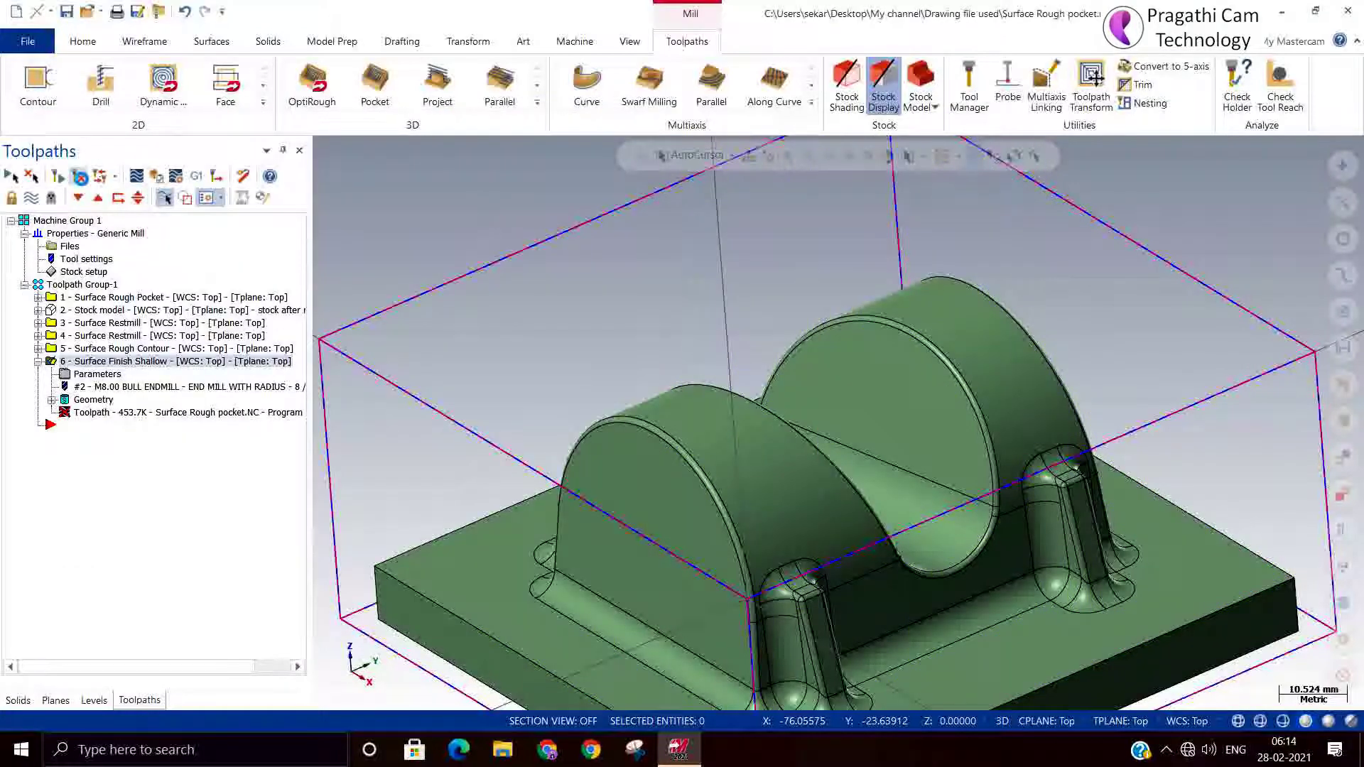
click(80, 176)
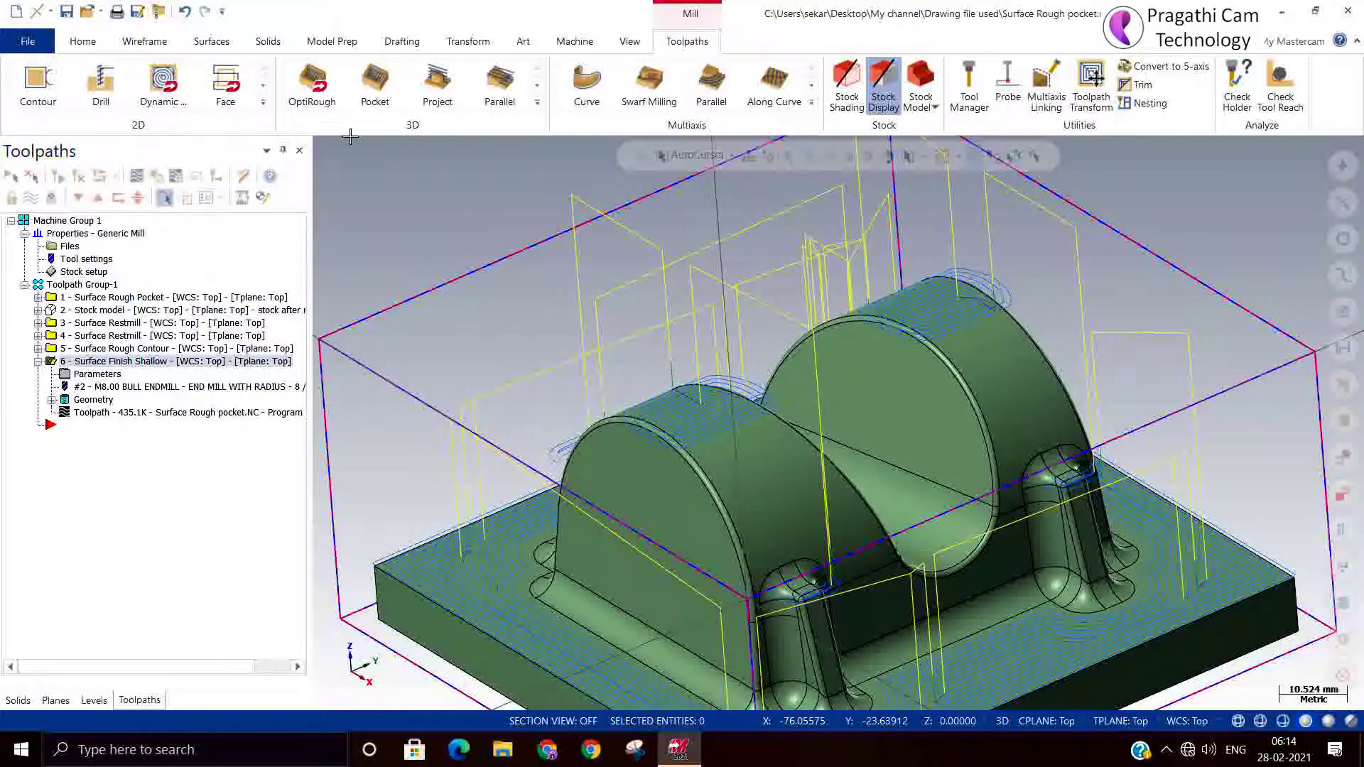
middle_drag(551, 253, 651, 472)
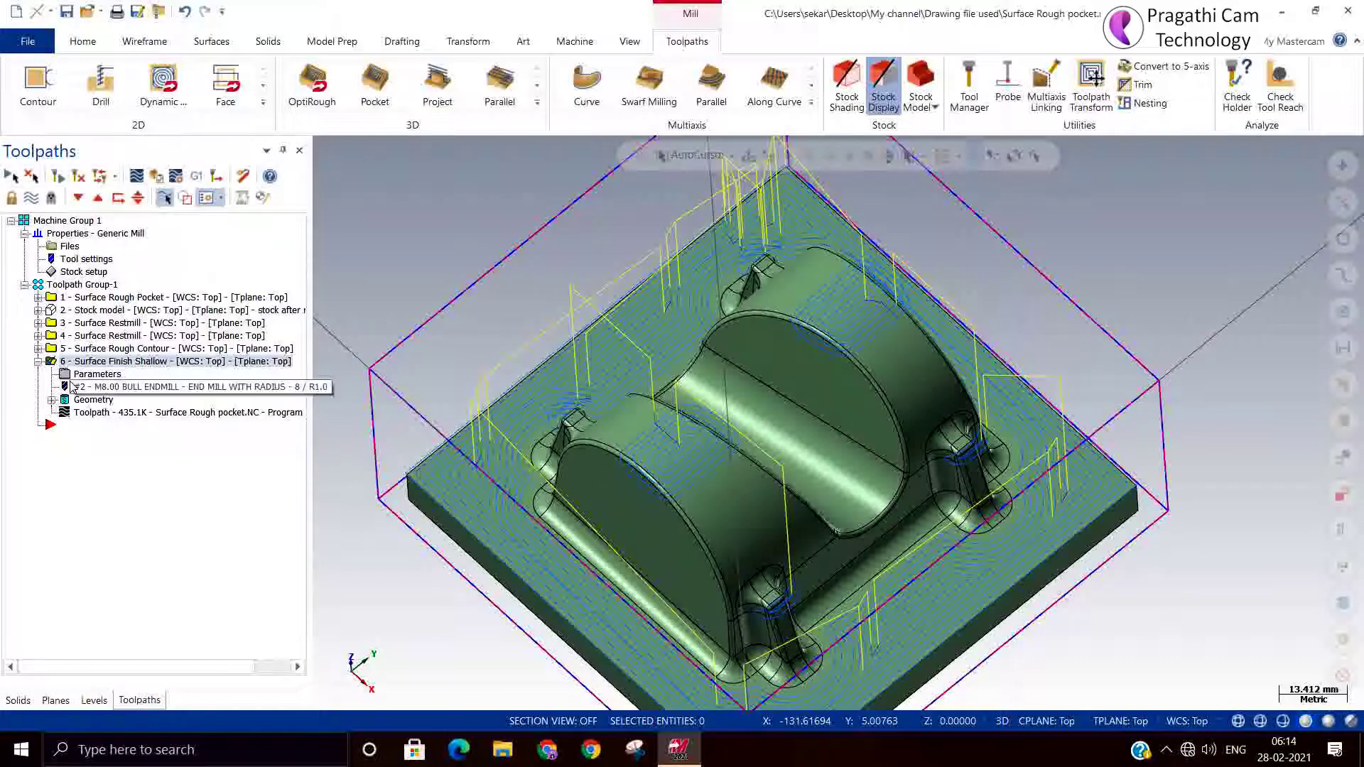
- Verify the two Surface Restmill operations and the Surface Rough Contour together in the simulator, then close it
click(75, 327)
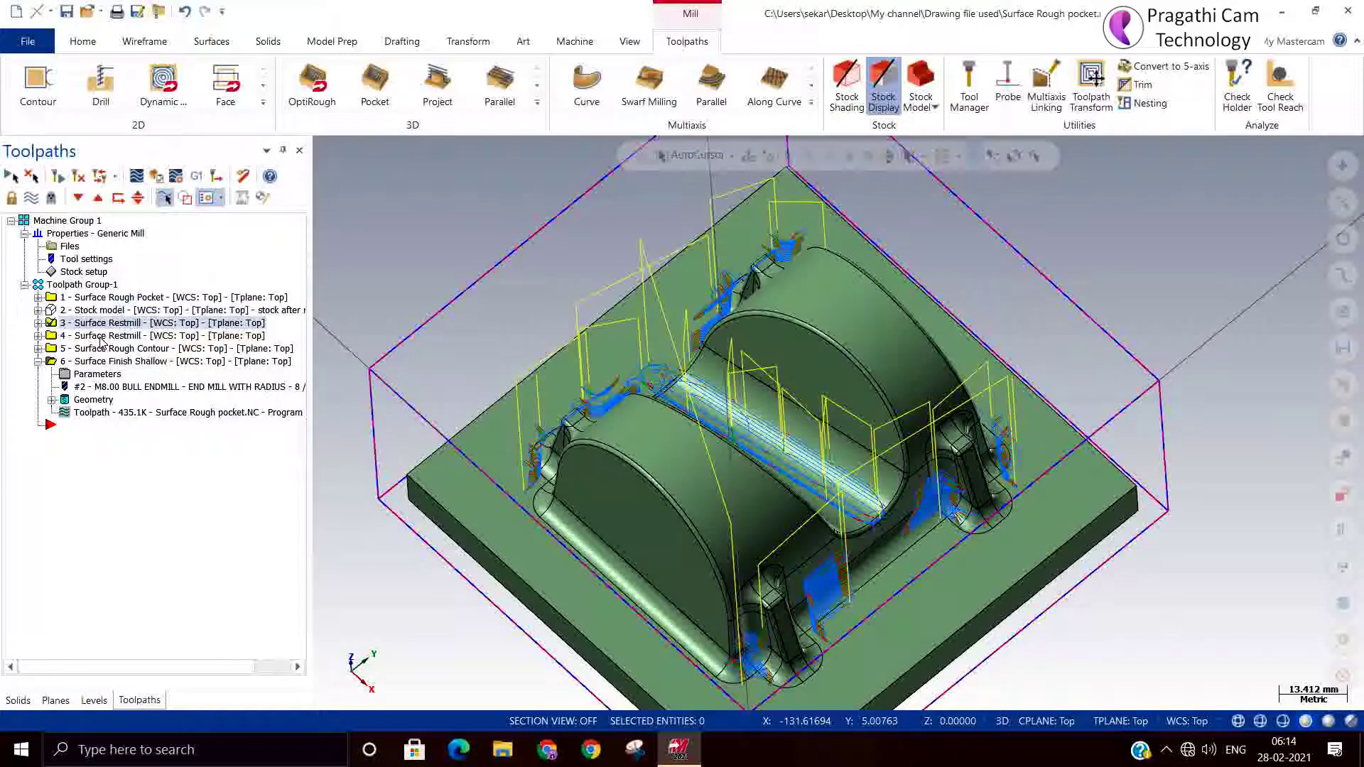
ctrl+click(102, 339)
ctrl+click(102, 352)
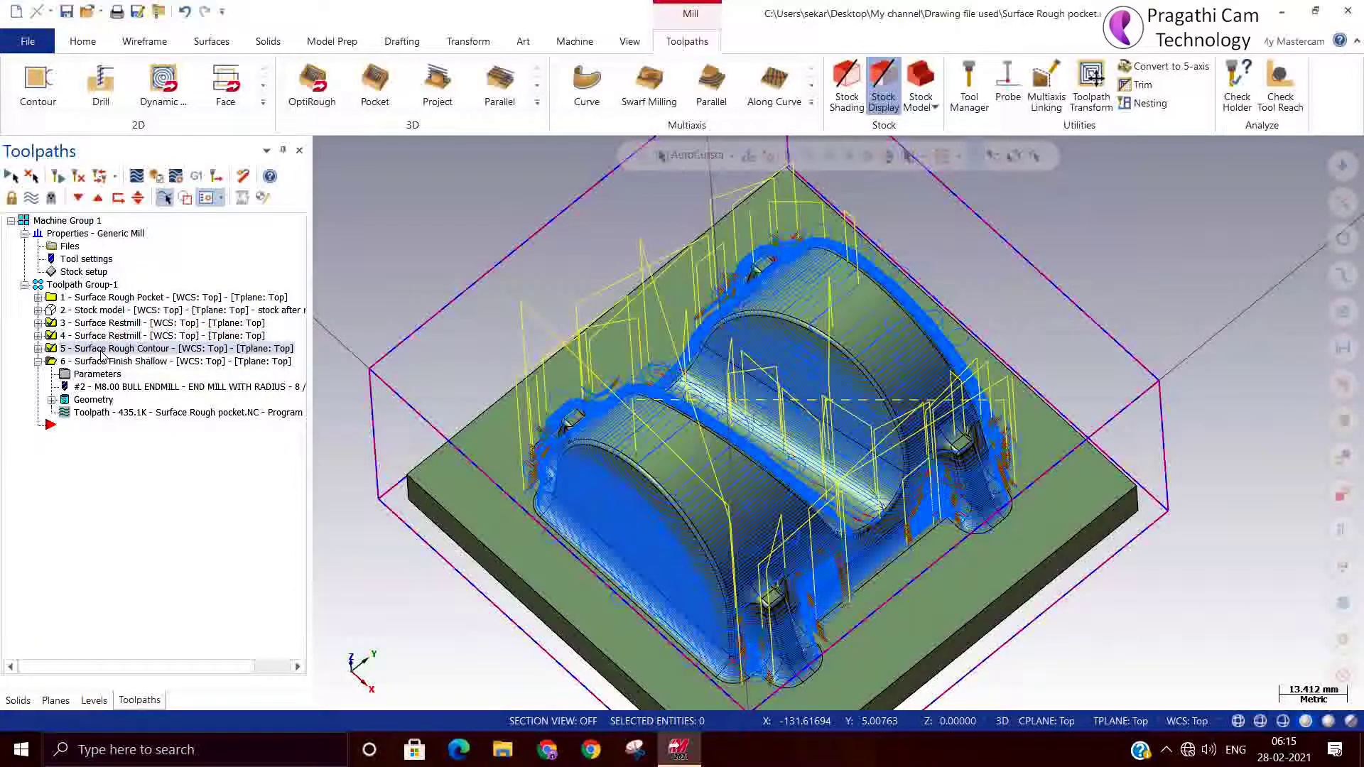
click(160, 178)
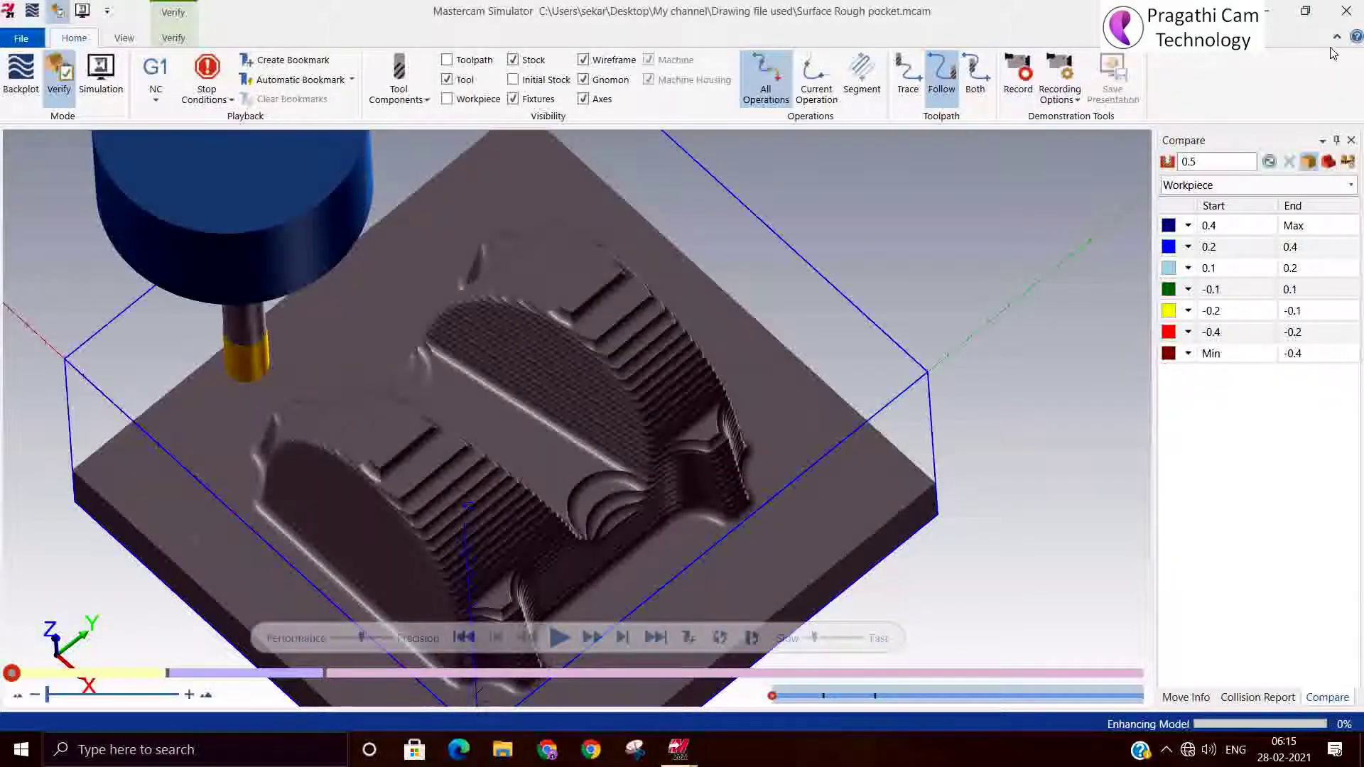
click(1346, 11)
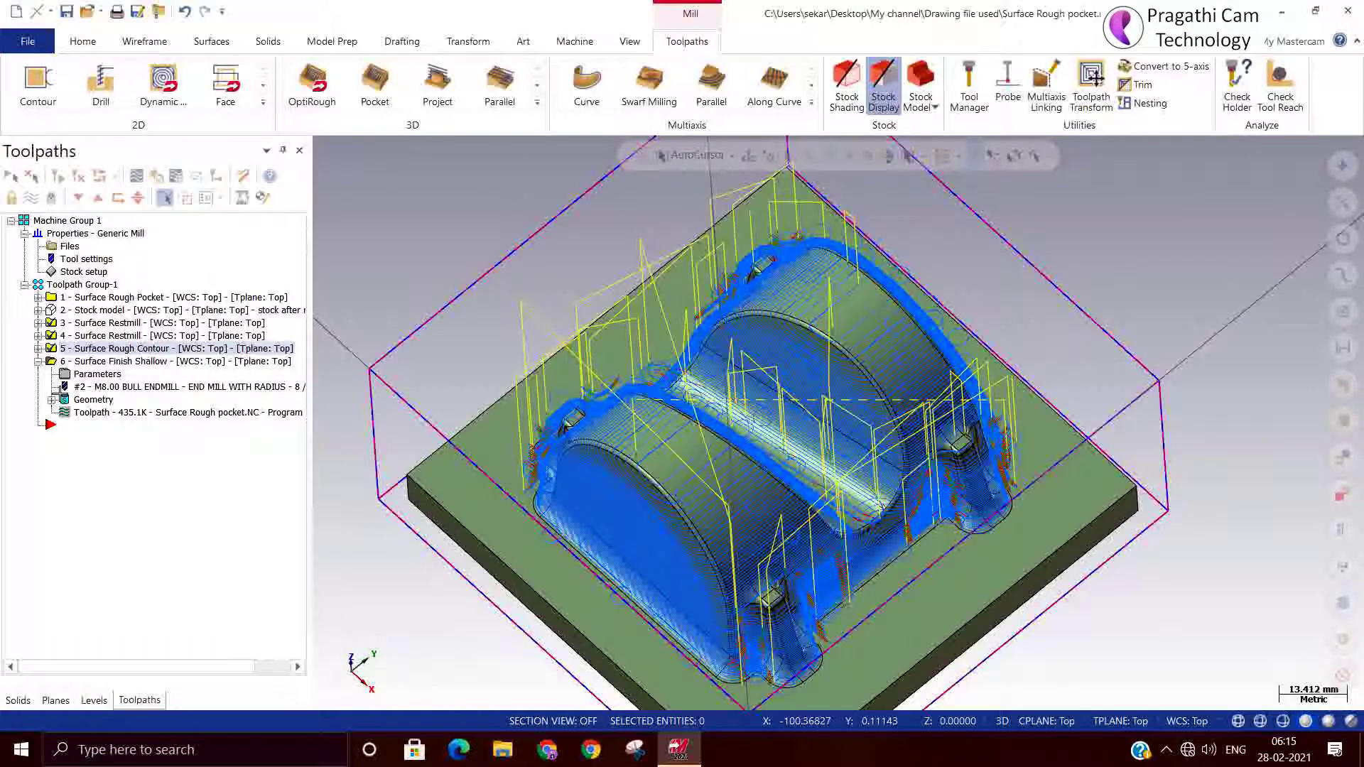
- Check the stock to leave on drive surfaces in the Surface Rough Contour parameters without changing anything
click(39, 349)
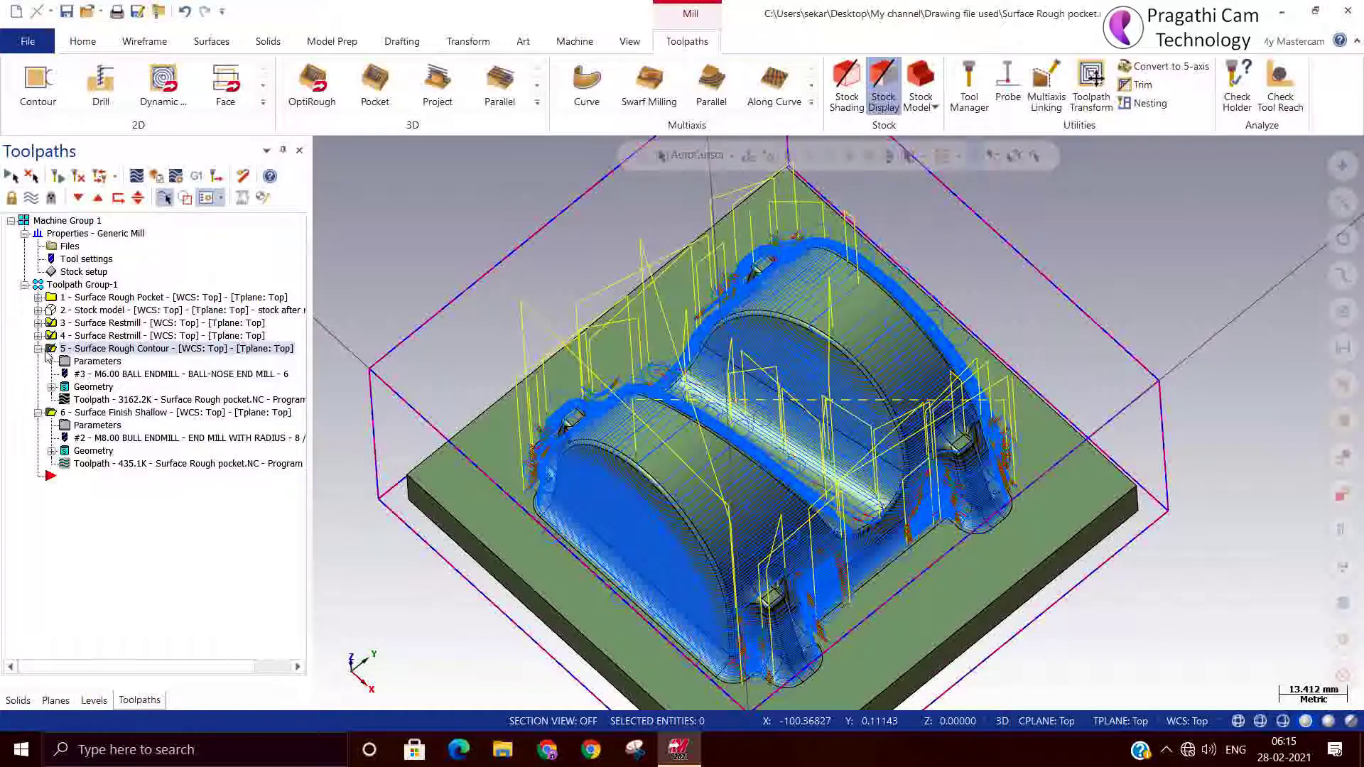
click(80, 363)
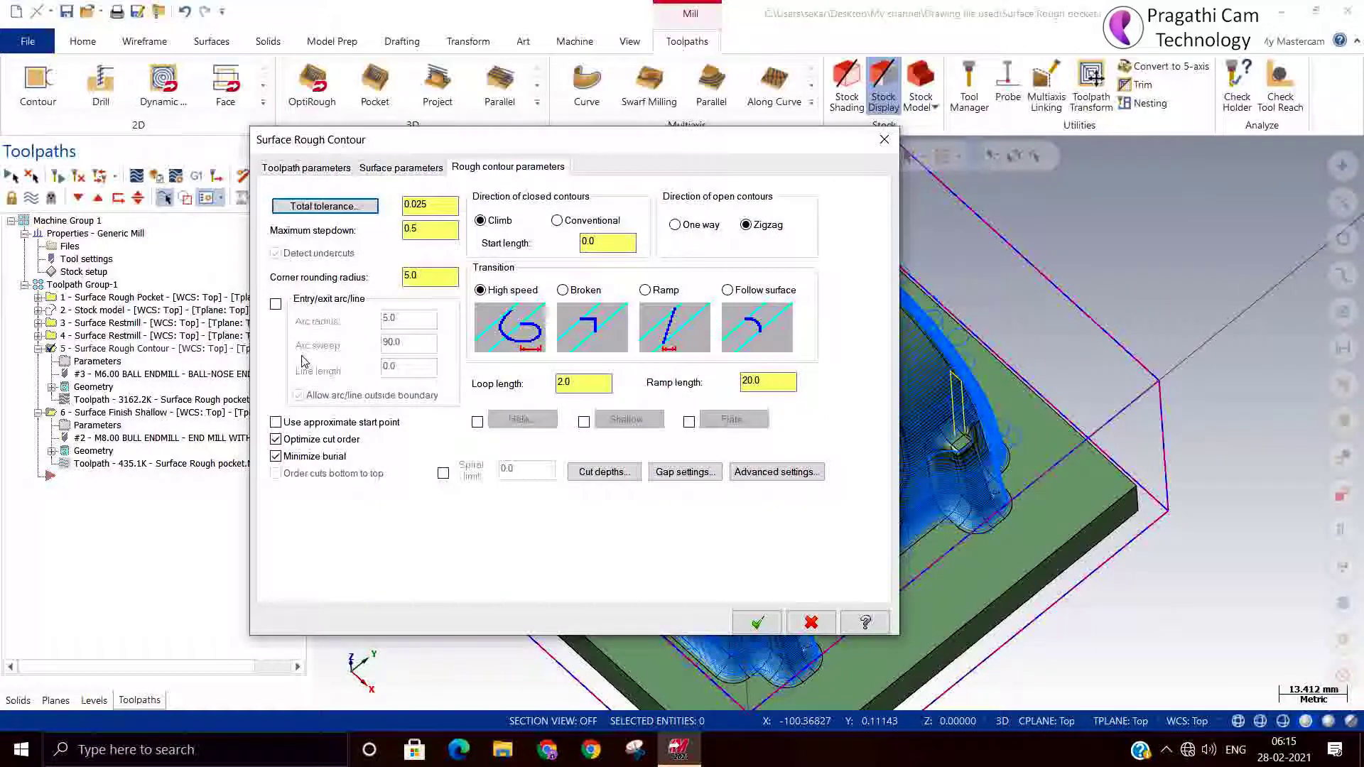
click(424, 168)
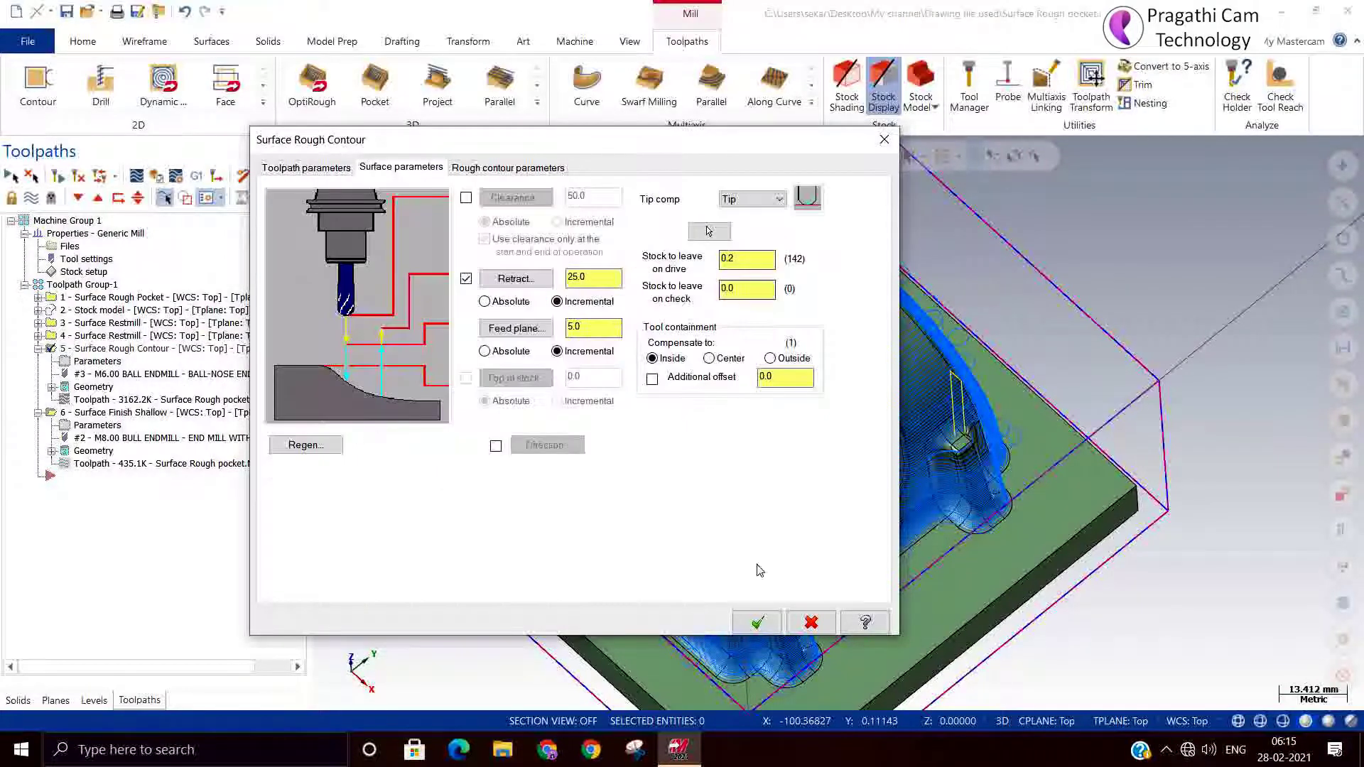
click(811, 622)
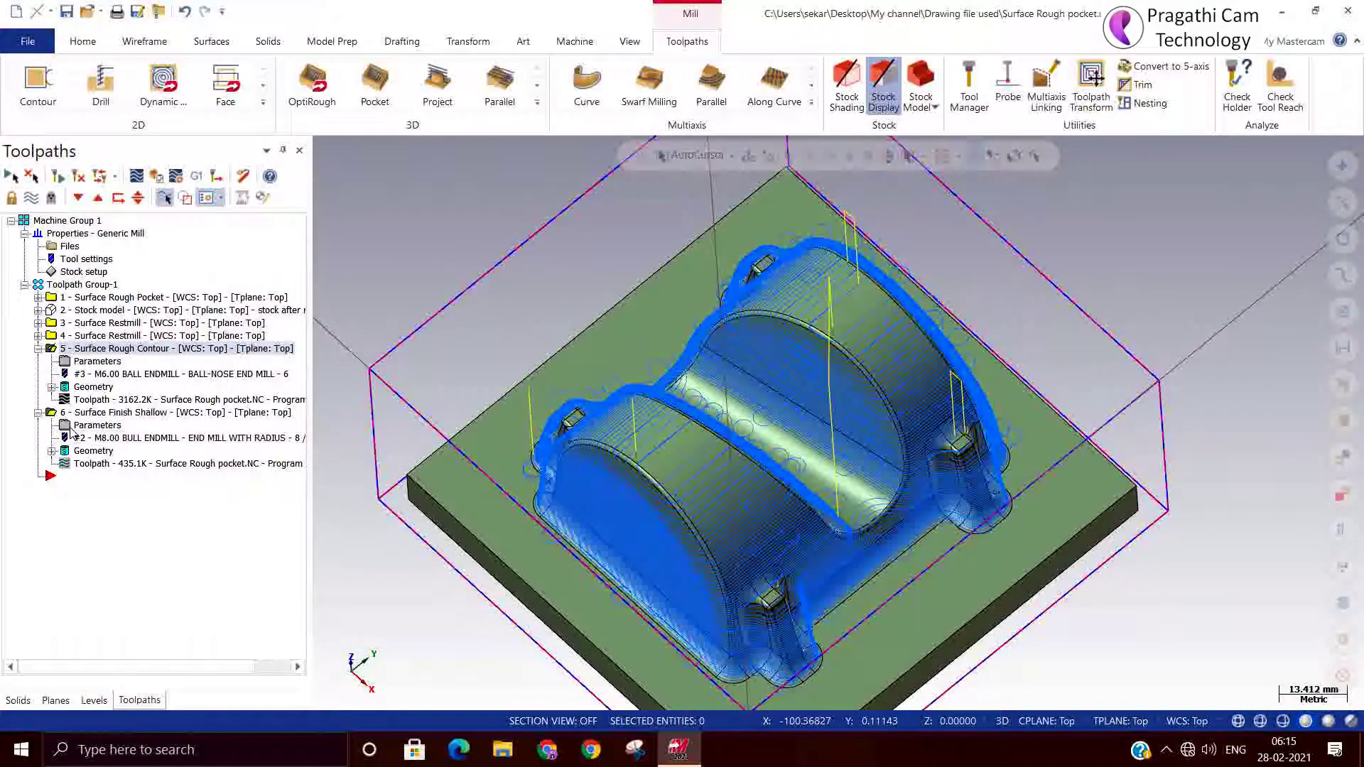
- Set the Surface Finish Shallow stock to leave on drive surfaces to 0.2 and regenerate the toolpath
click(79, 425)
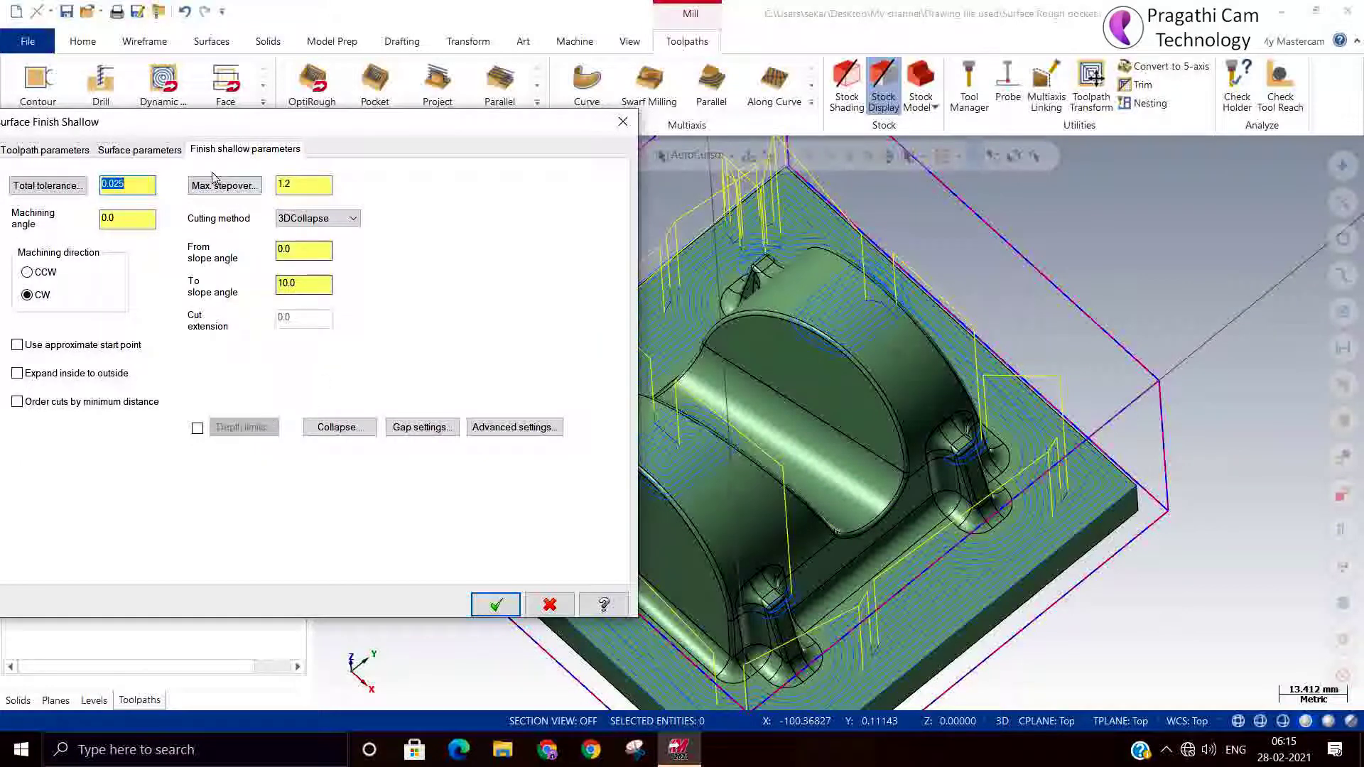
click(142, 150)
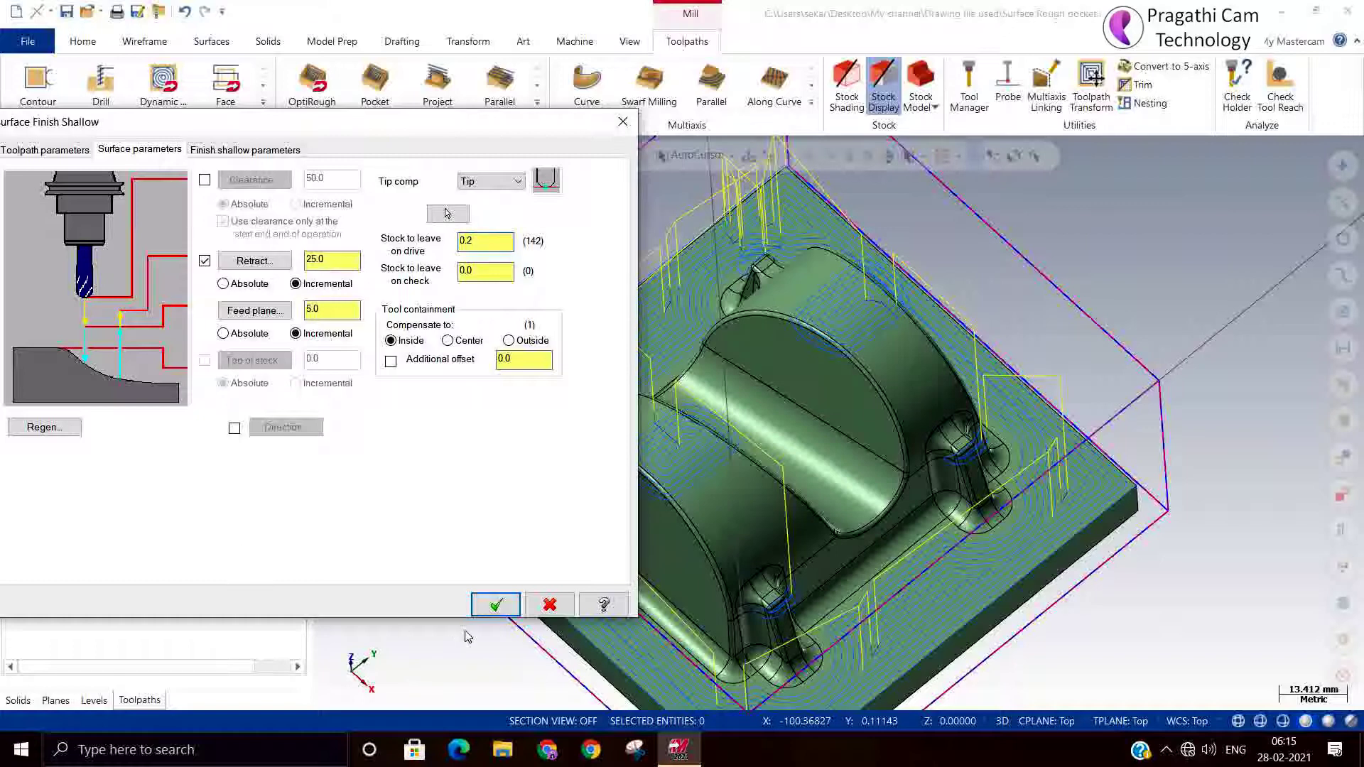
click(489, 603)
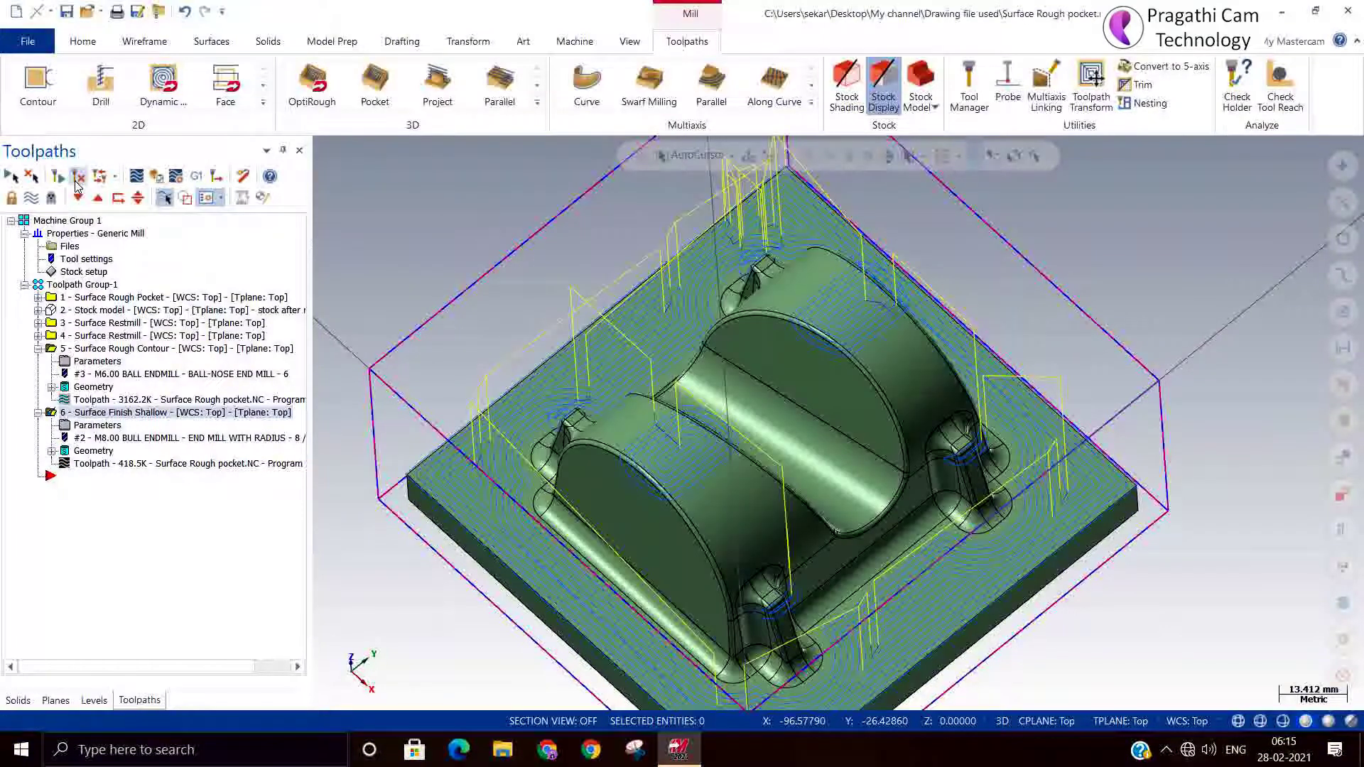
- Select both Surface Restmill operations, the Surface Rough Contour and the Surface Finish Shallow, and open them for verification in the simulator
click(71, 326)
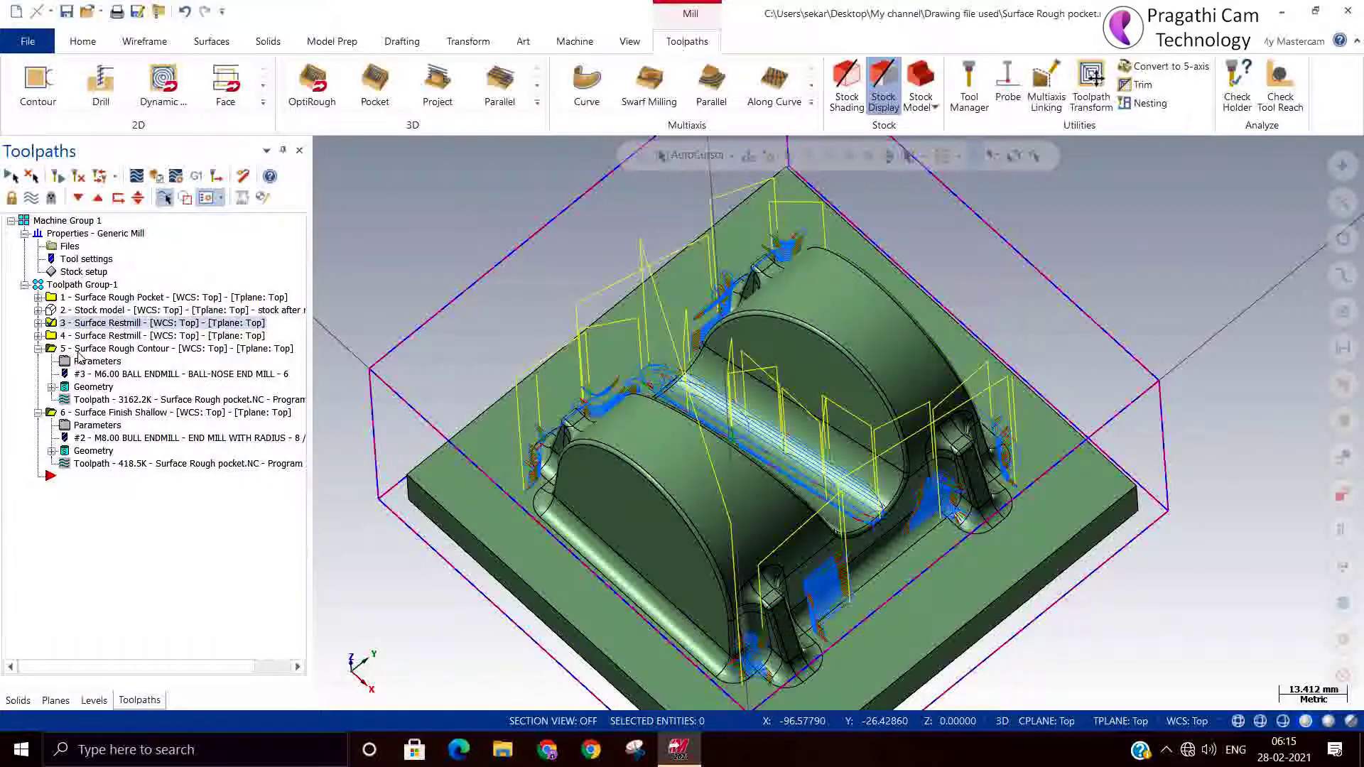
ctrl+click(80, 339)
click(82, 350)
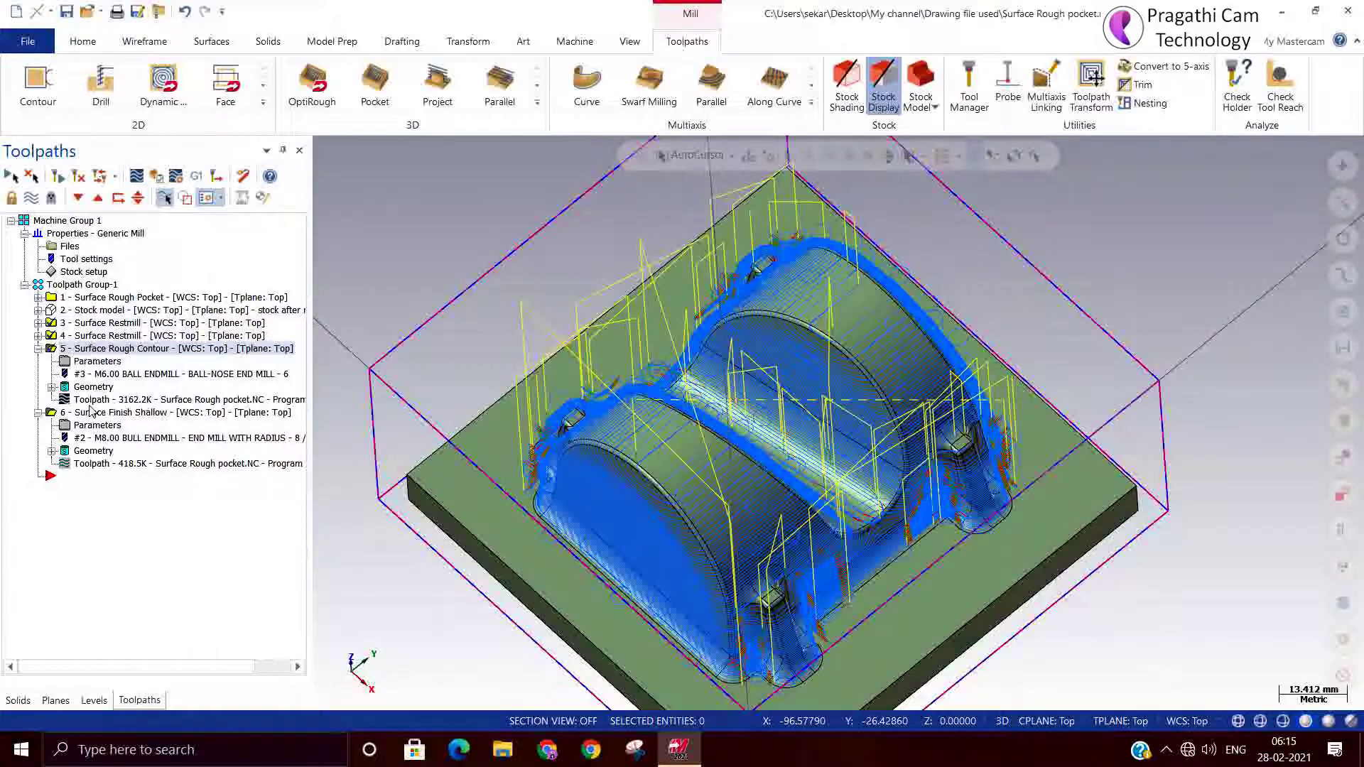
click(86, 414)
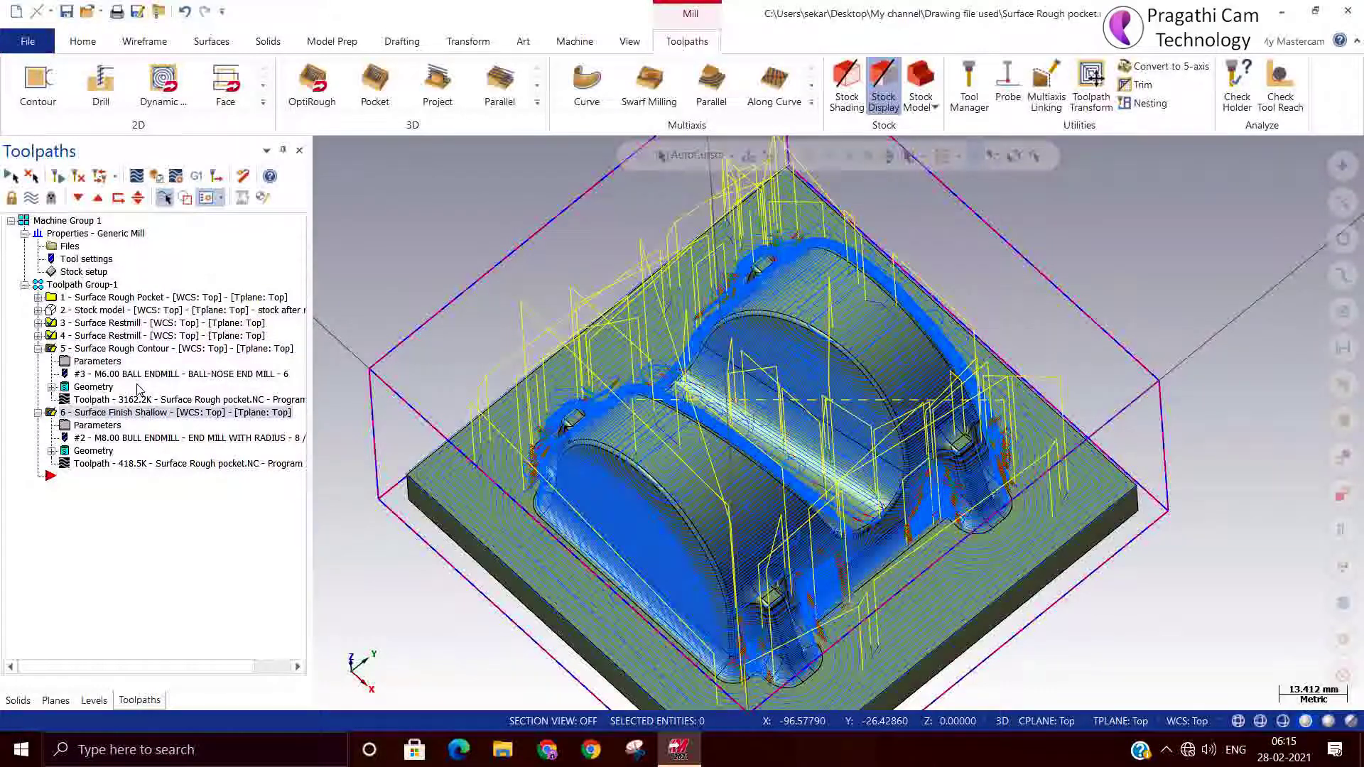
click(39, 349)
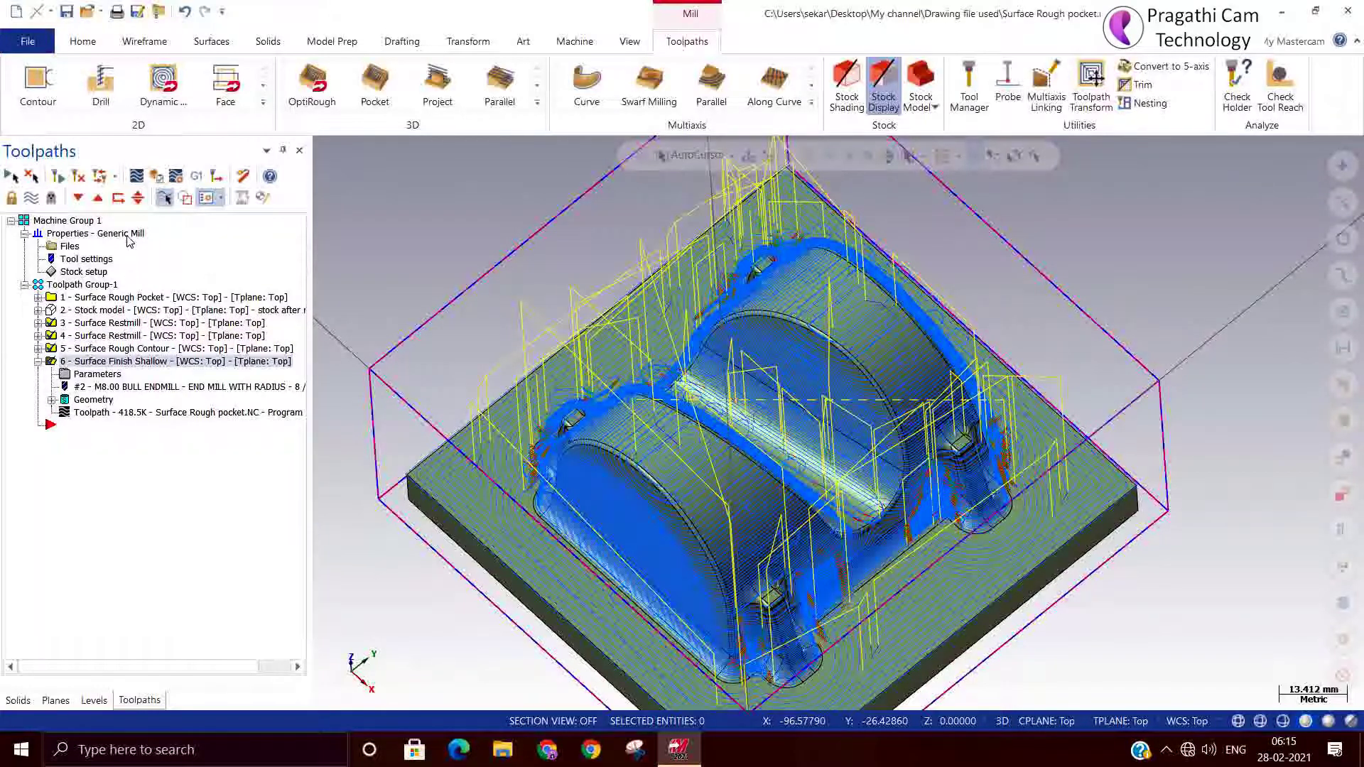
click(156, 177)
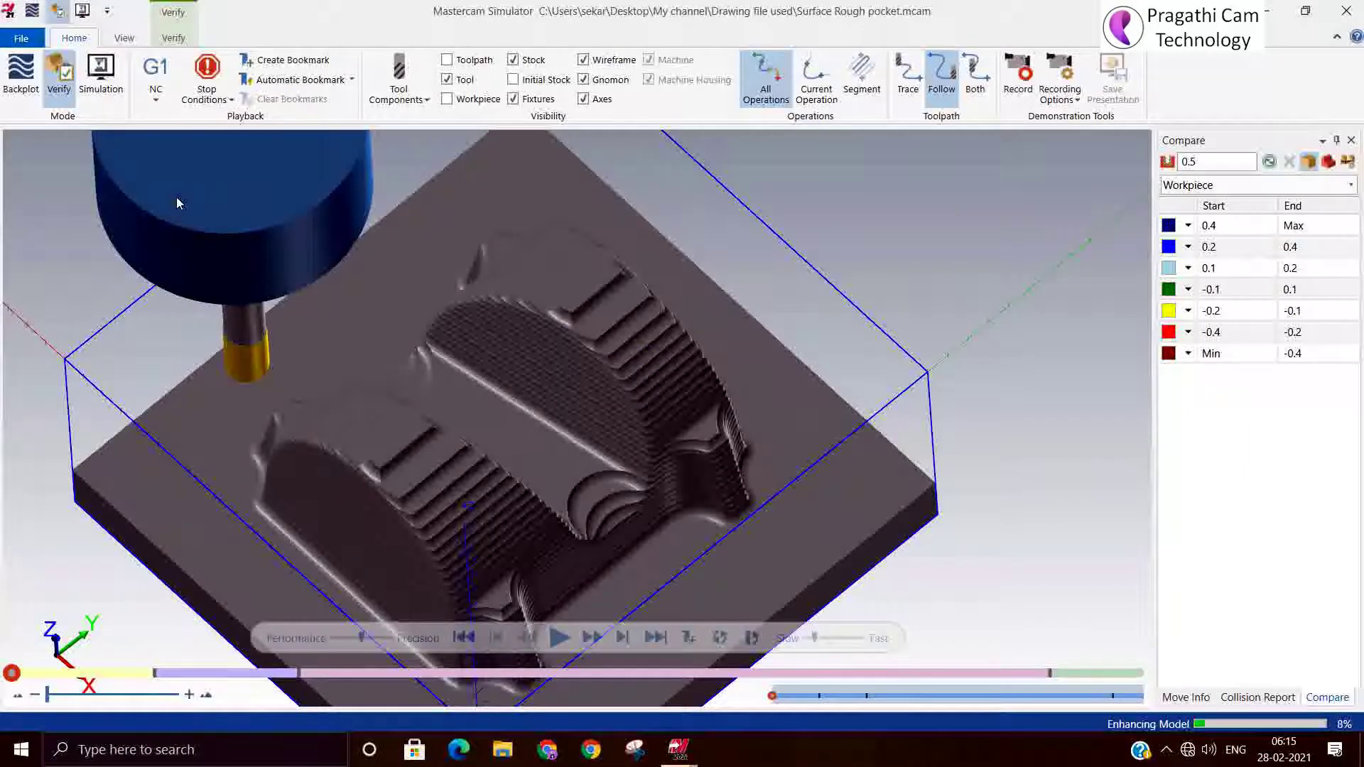
- Run the verification of the four selected operations through to the end while watching the part from the isometric orientation
click(558, 639)
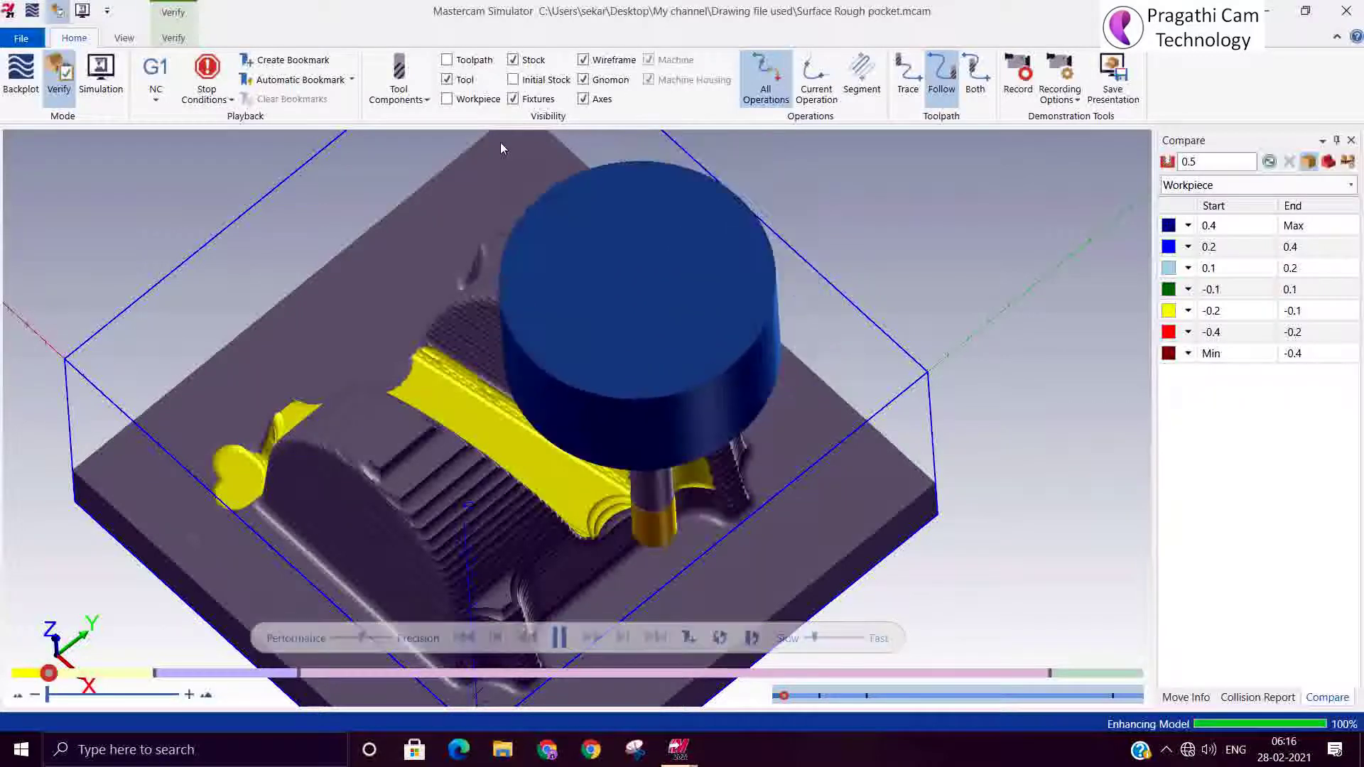
click(173, 38)
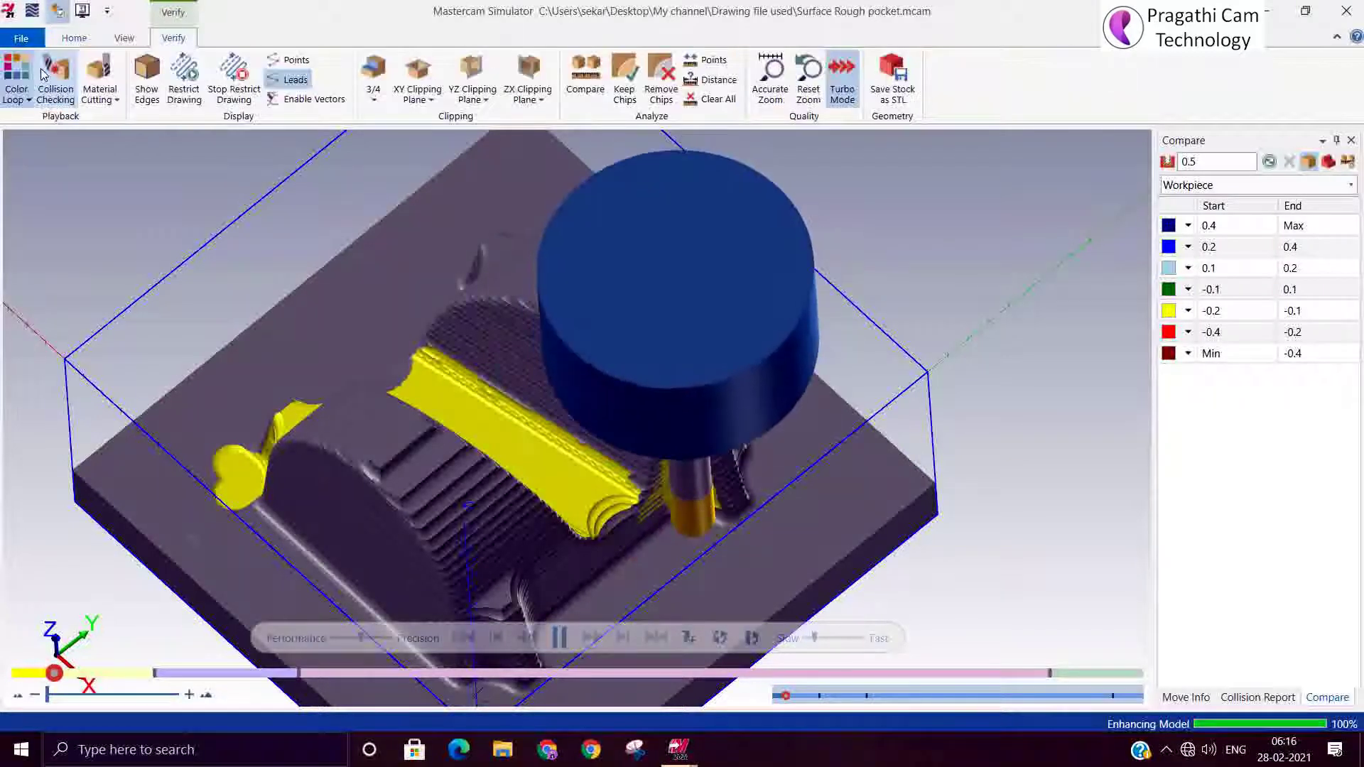
scroll(638, 497, down, 3)
middle_drag(637, 497, 816, 465)
right_click(832, 462)
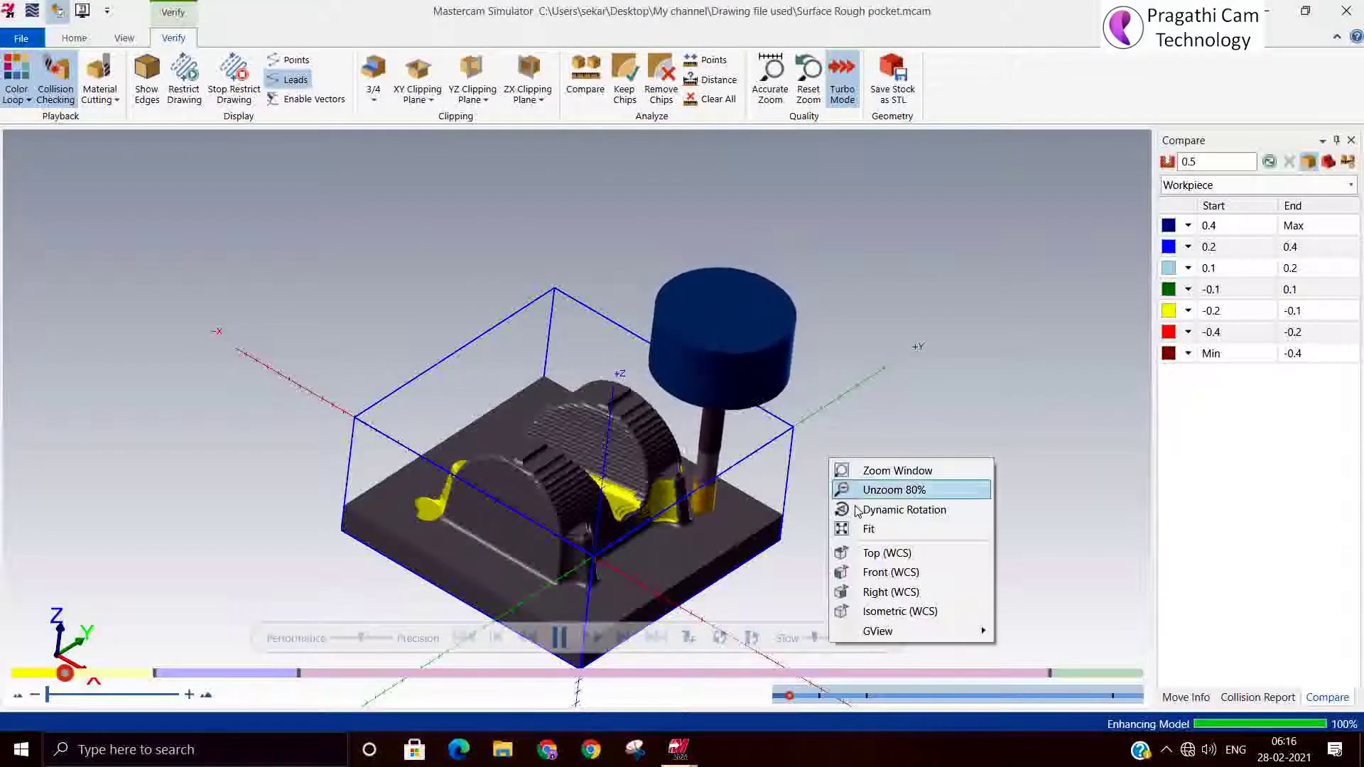
click(849, 529)
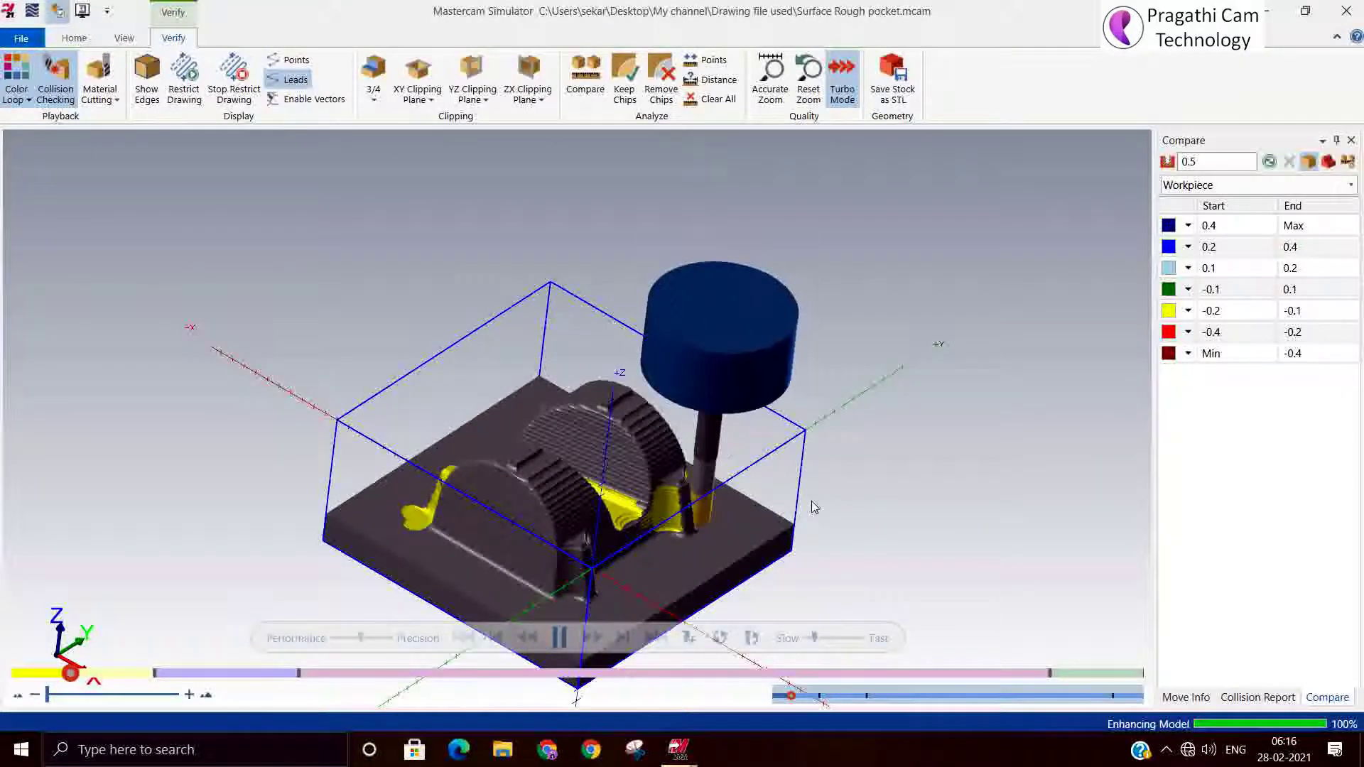
right_click(883, 439)
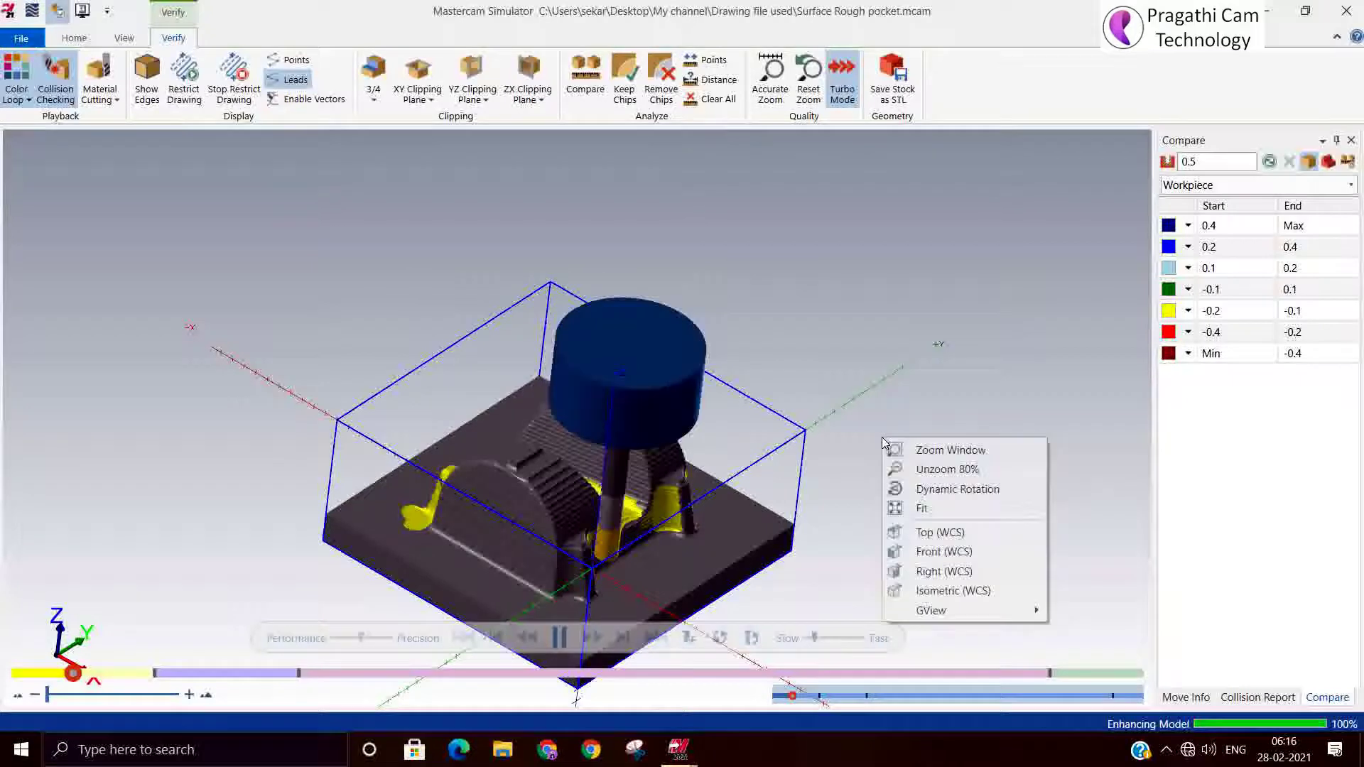
click(909, 590)
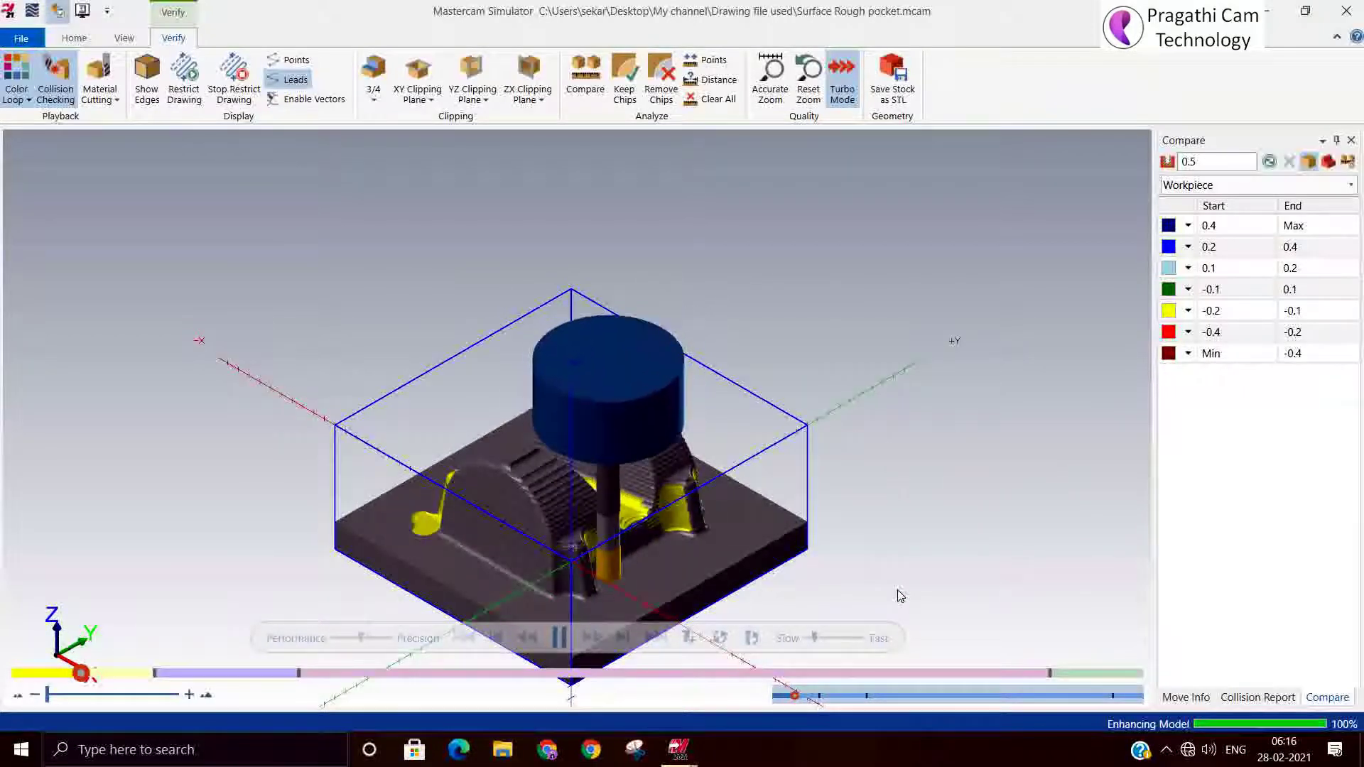
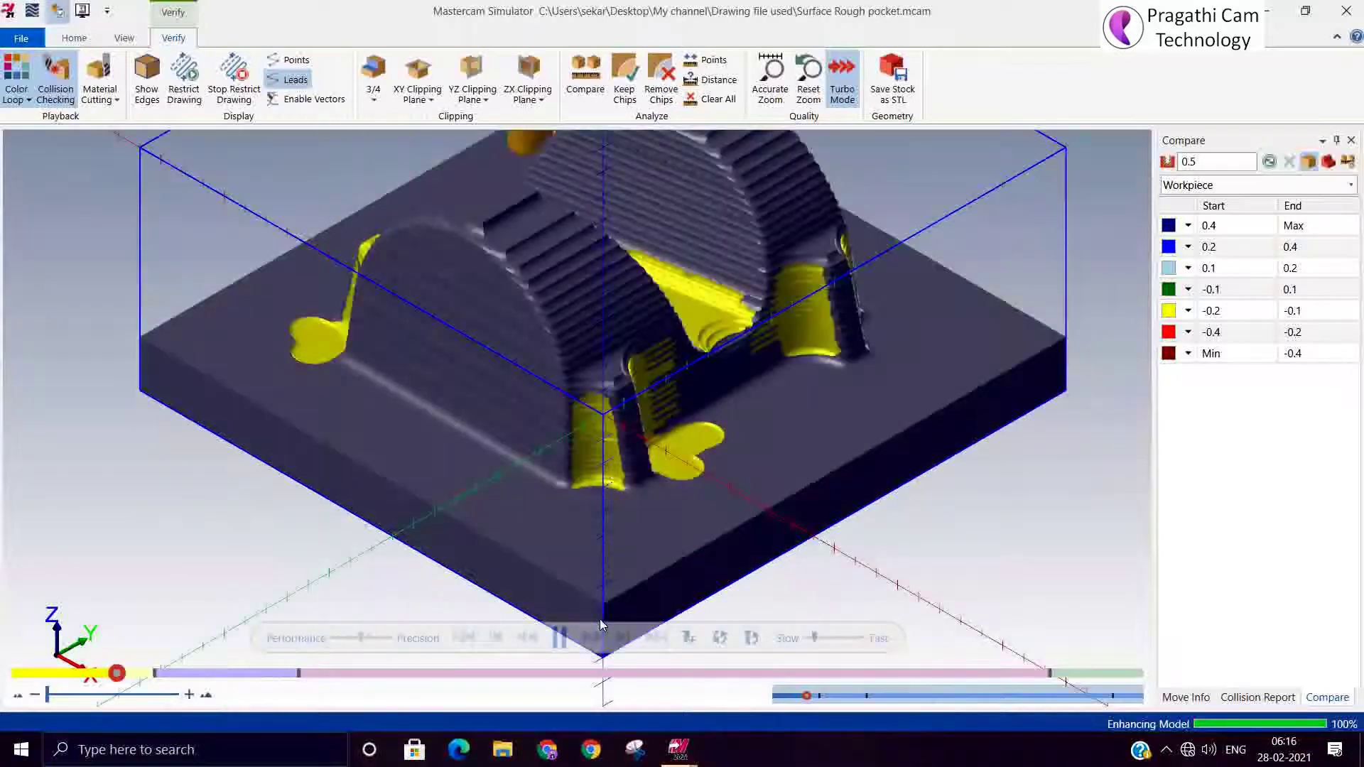
scroll(600, 625, down, 2)
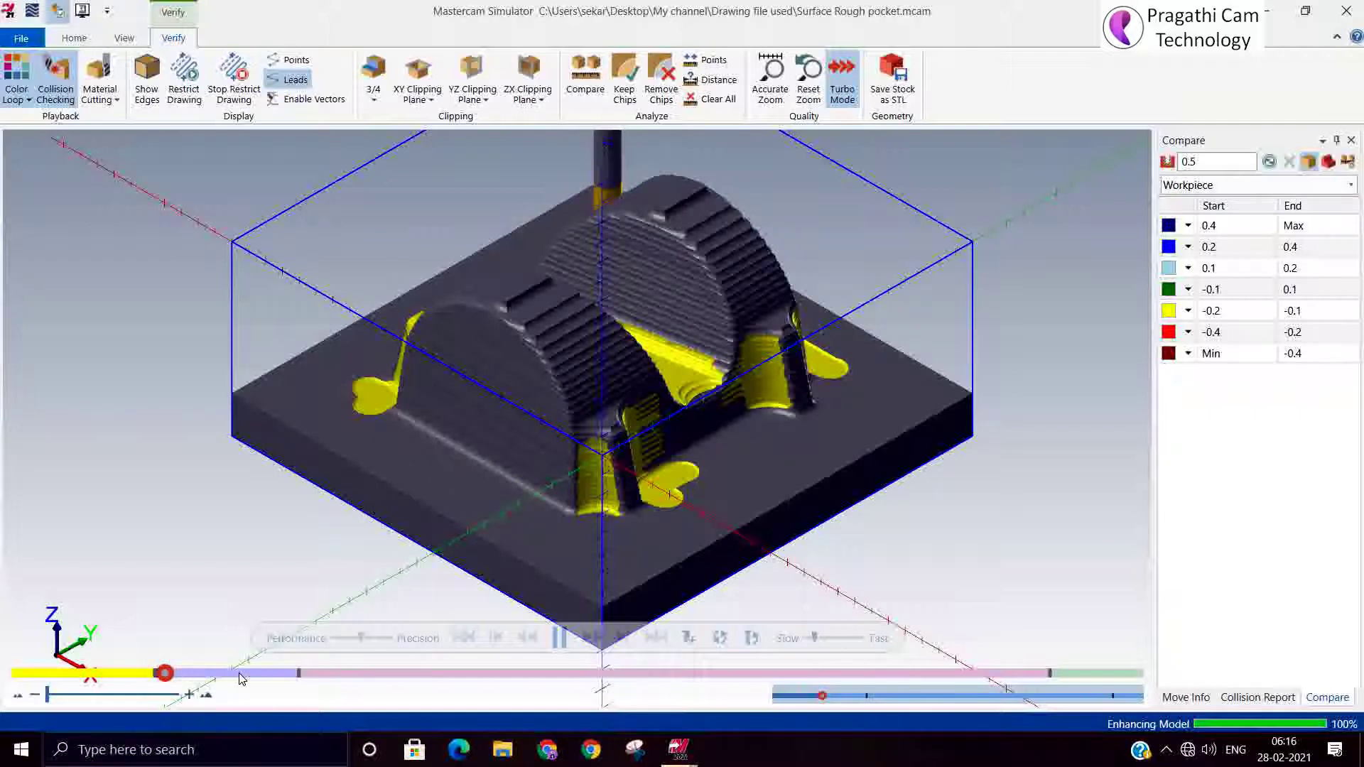
click(558, 638)
click(655, 638)
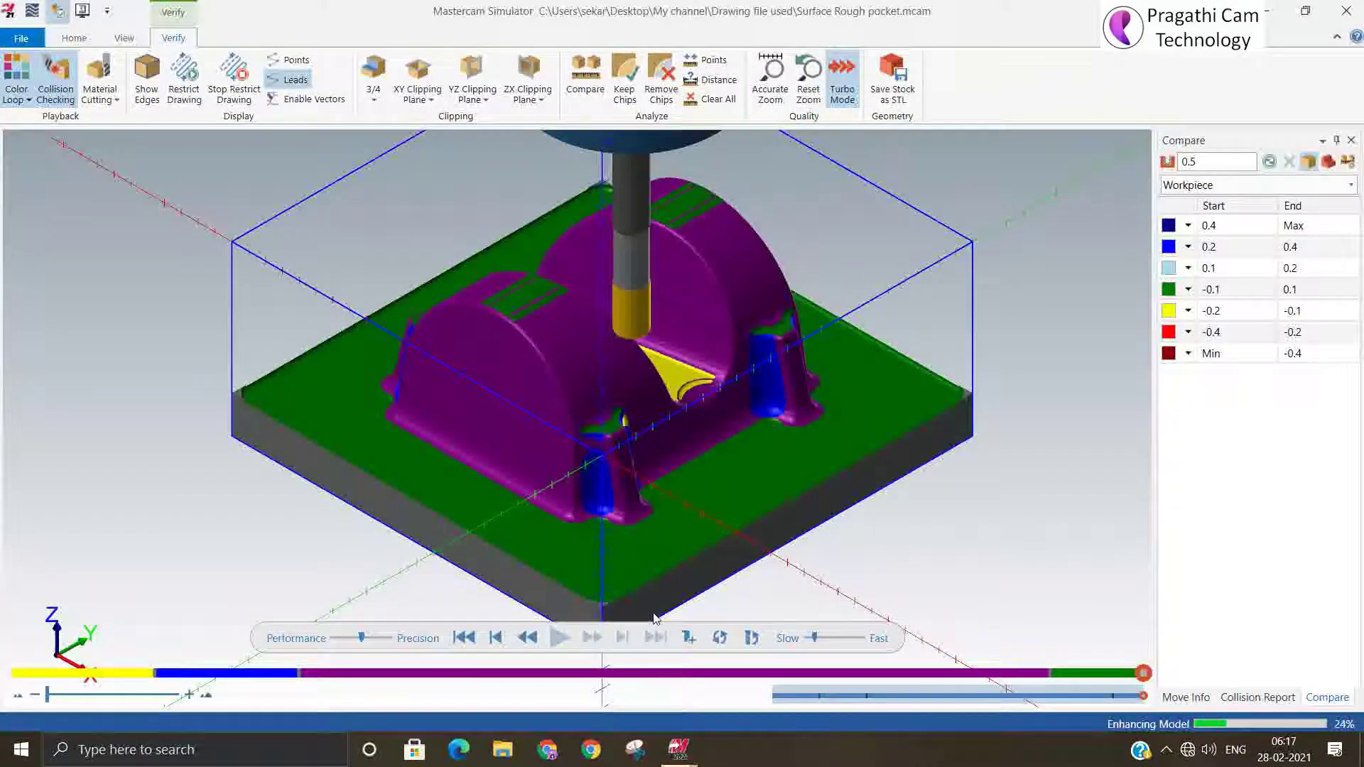
- Examine the machined surfaces at the end of the groove between the two arches and around the ribs
middle_drag(753, 352, 697, 344)
scroll(685, 403, up, 6)
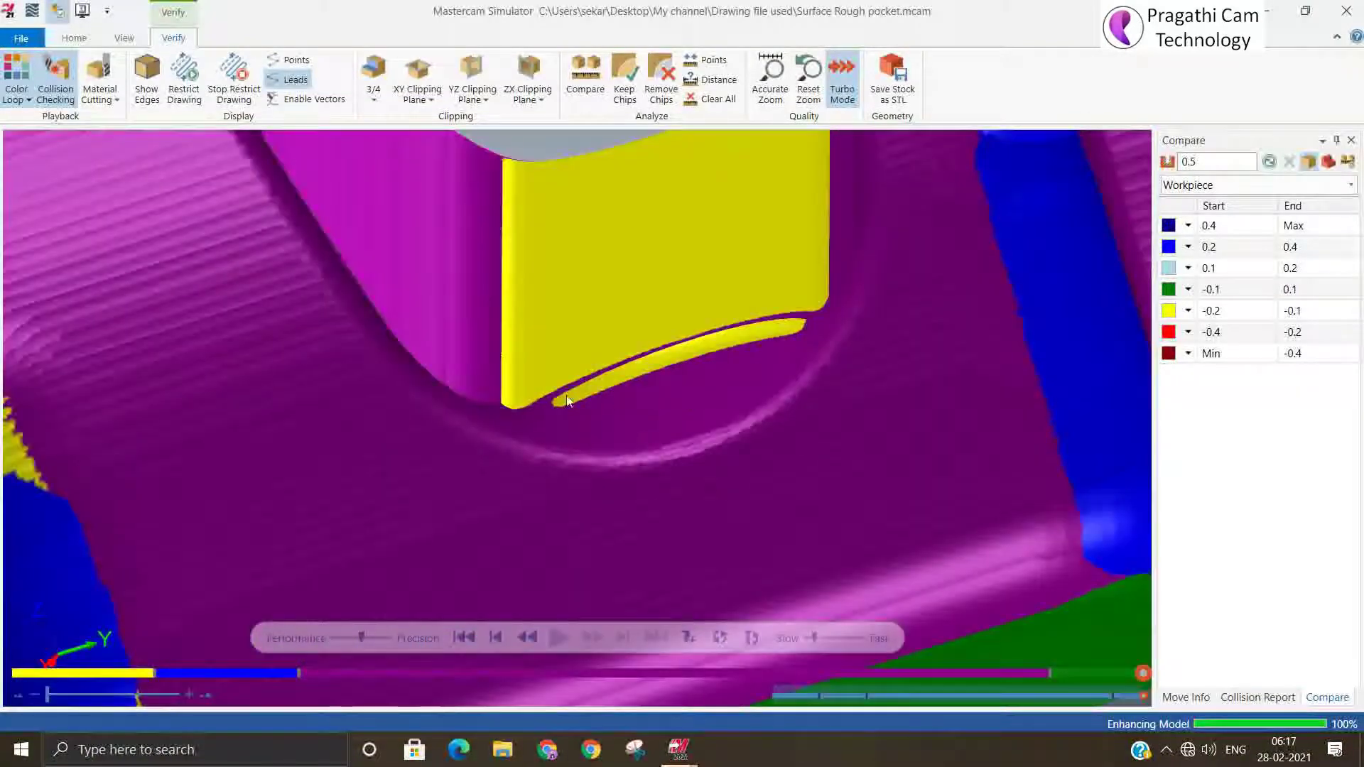
scroll(745, 387, down, 6)
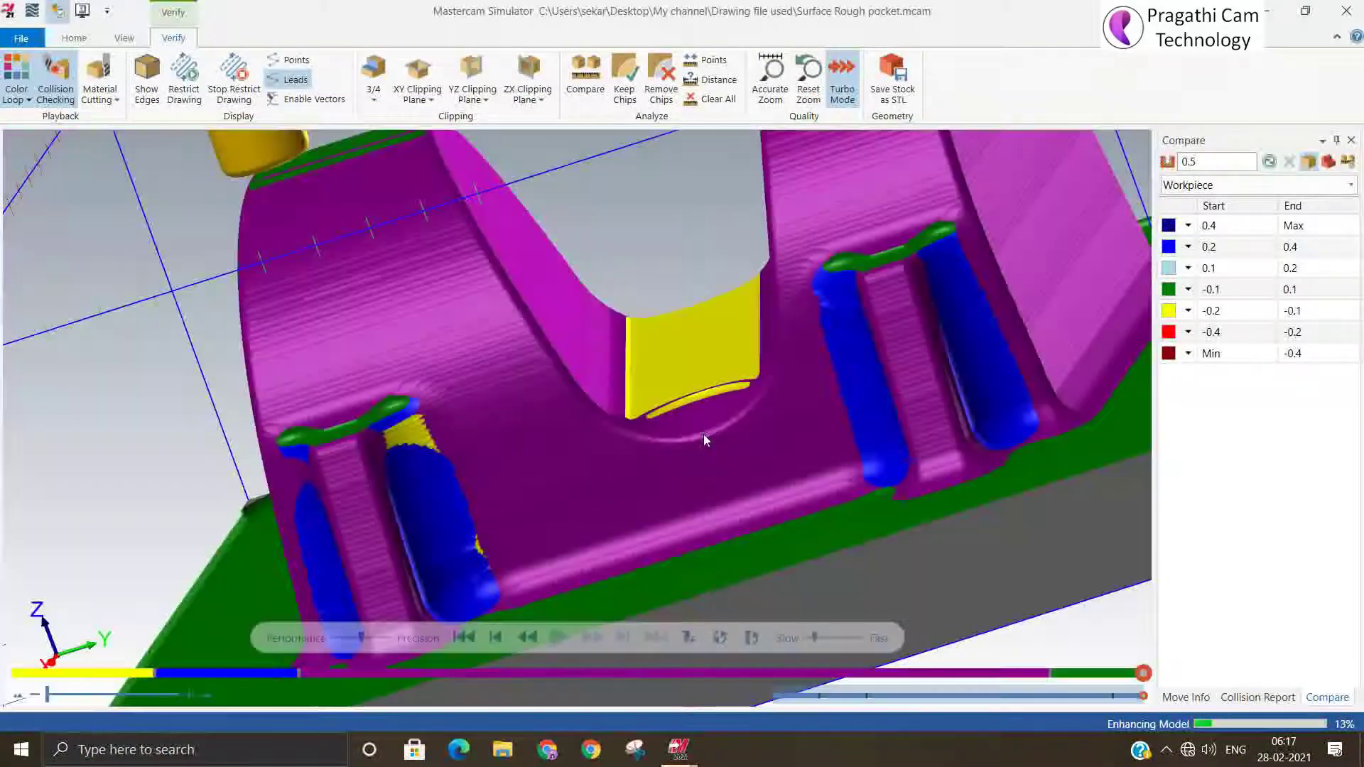
middle_drag(709, 435, 734, 456)
scroll(736, 448, down, 3)
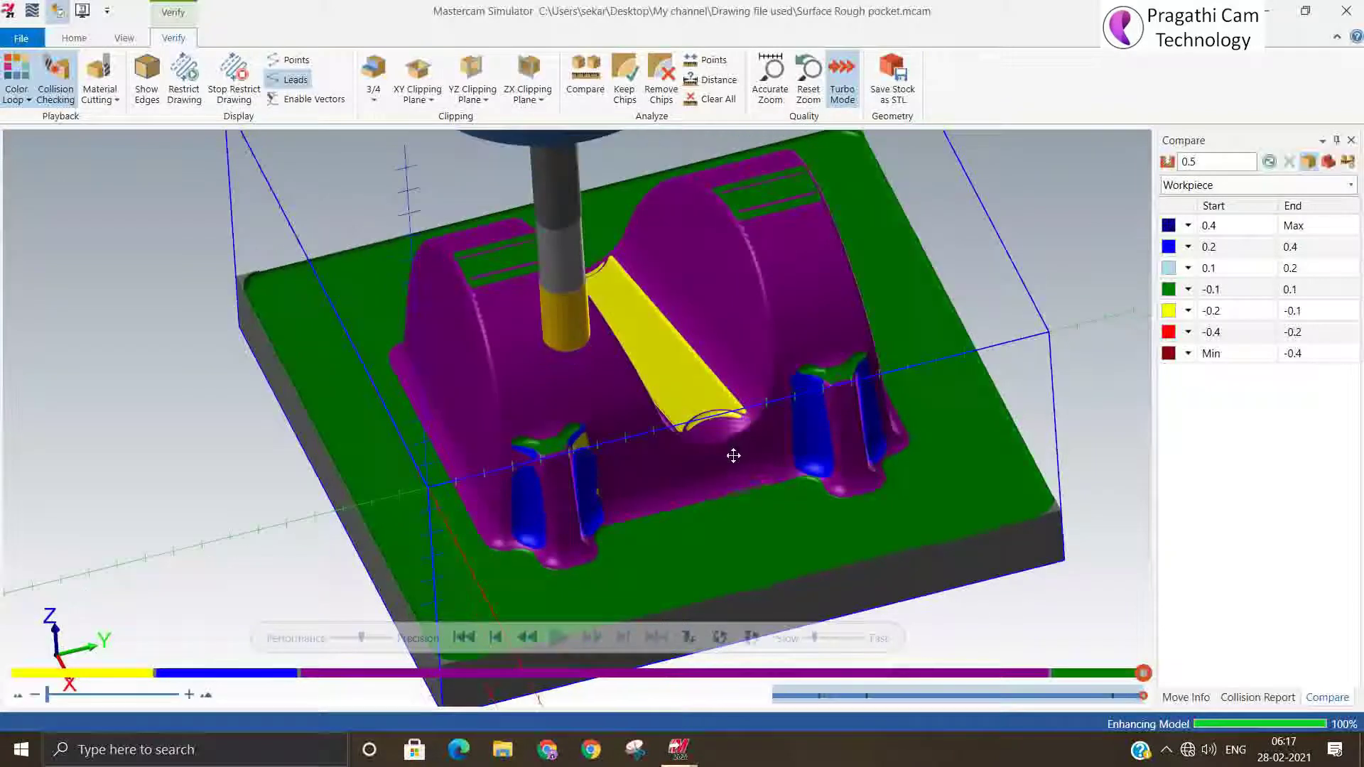
- Compare the machined stock with the workpiece using a compare value of 0.2 and examine the pockets beside the ribs
click(1197, 162)
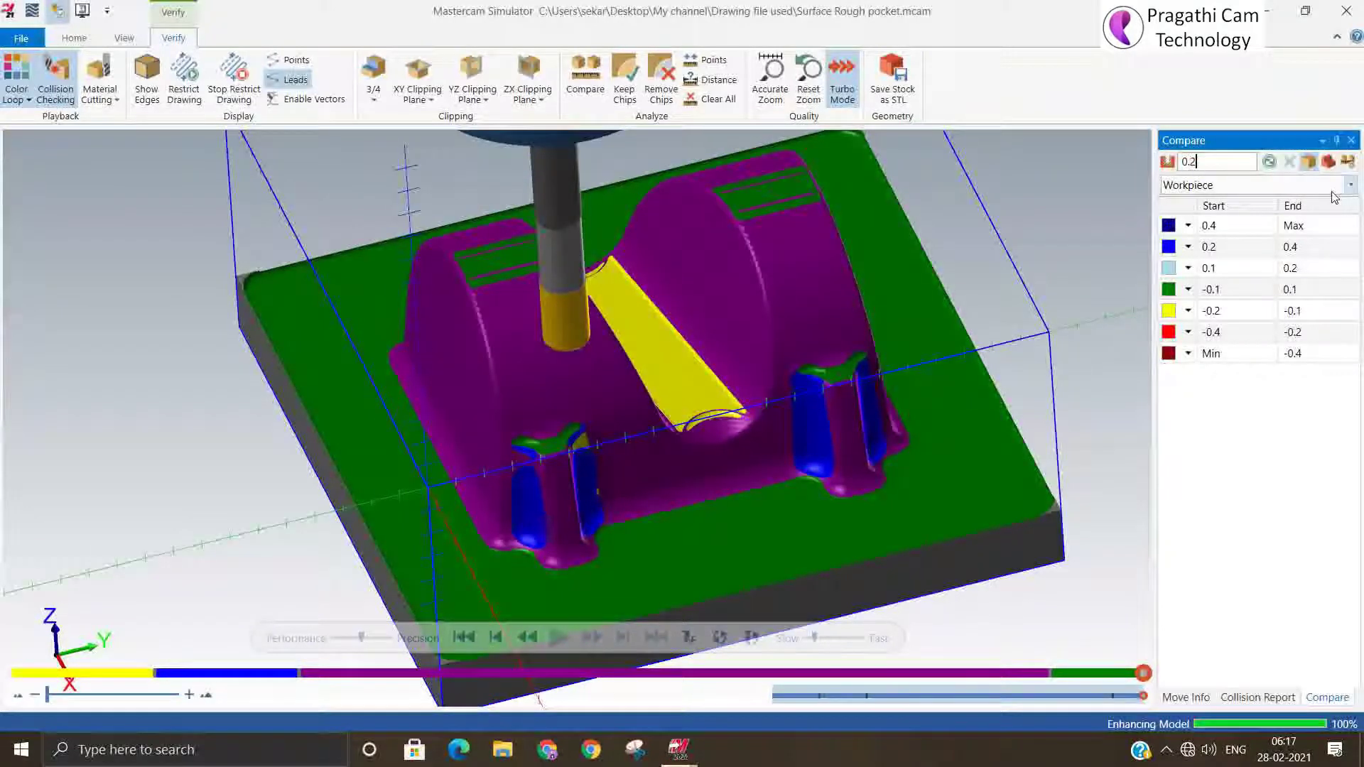
click(1270, 162)
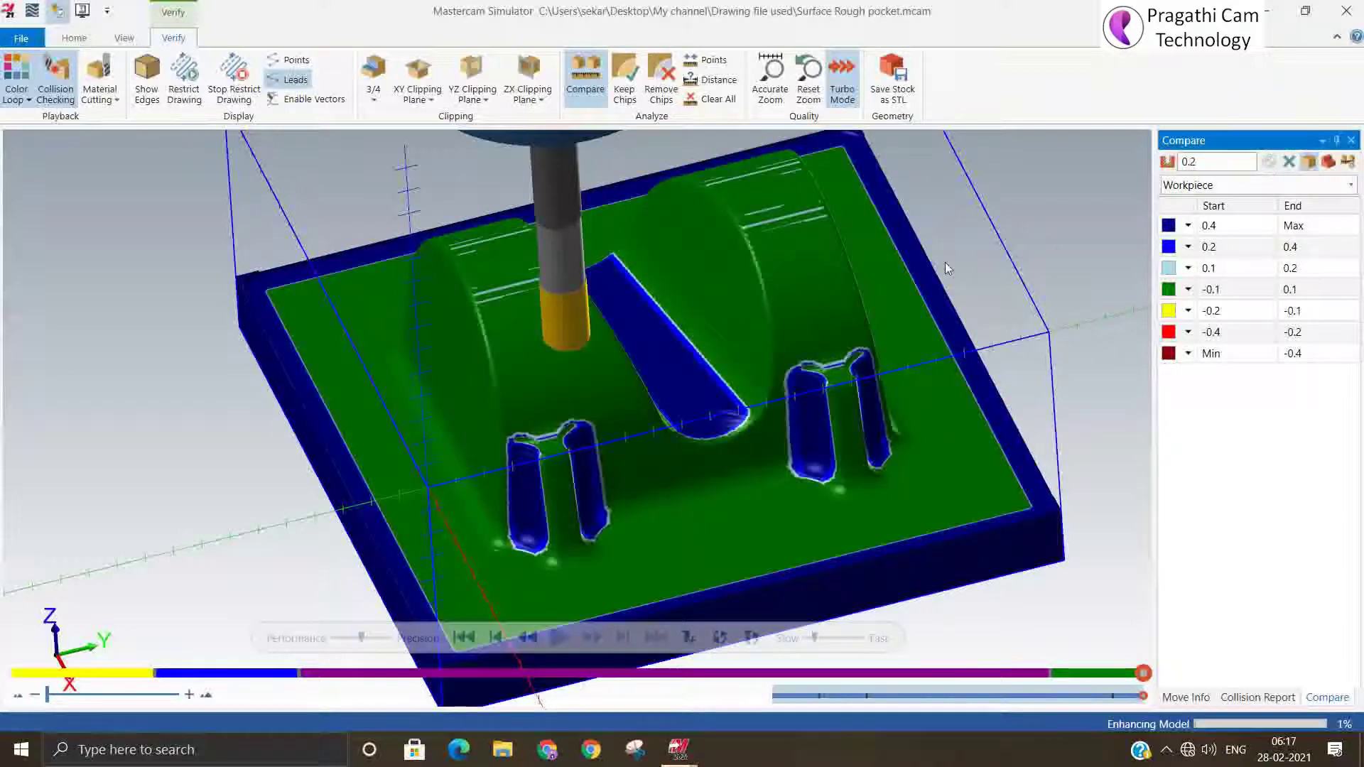
scroll(536, 476, up, 8)
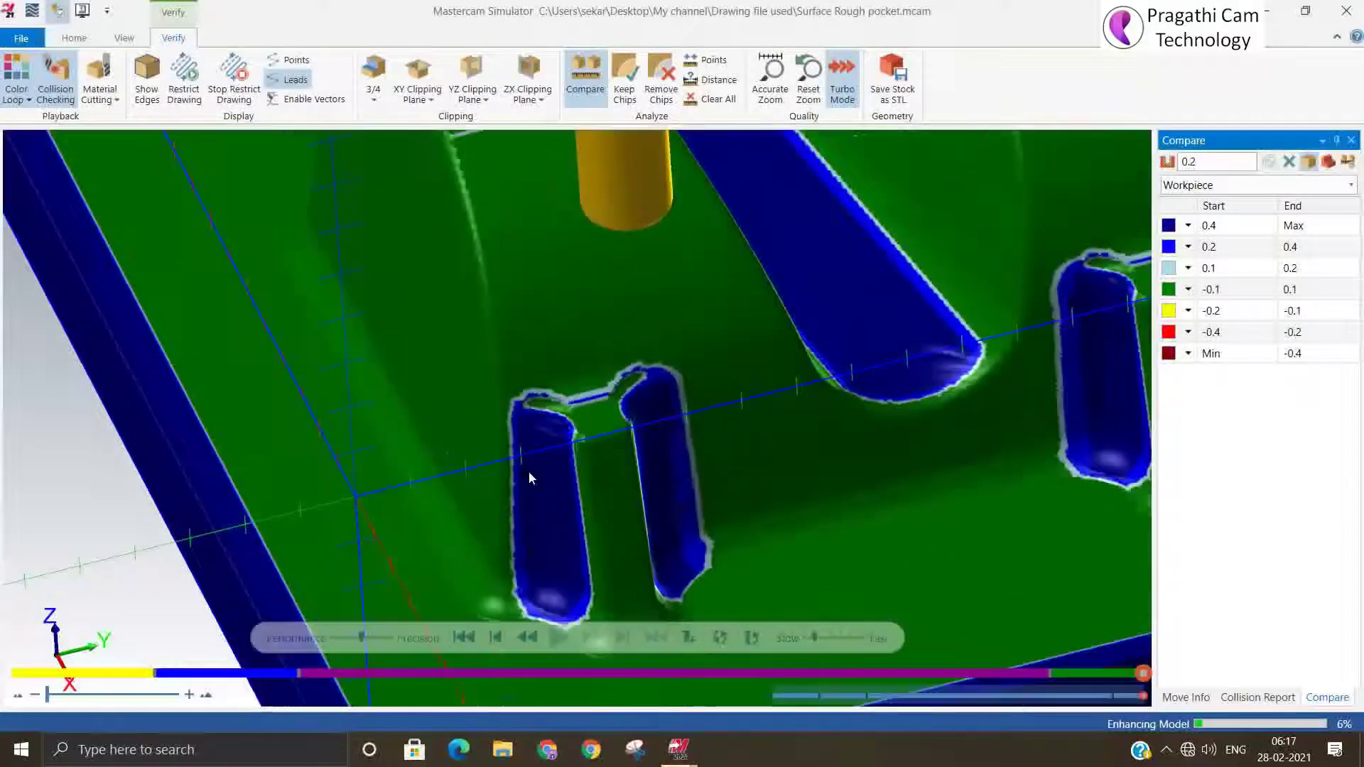
middle_drag(530, 478, 483, 462)
scroll(481, 475, up, 6)
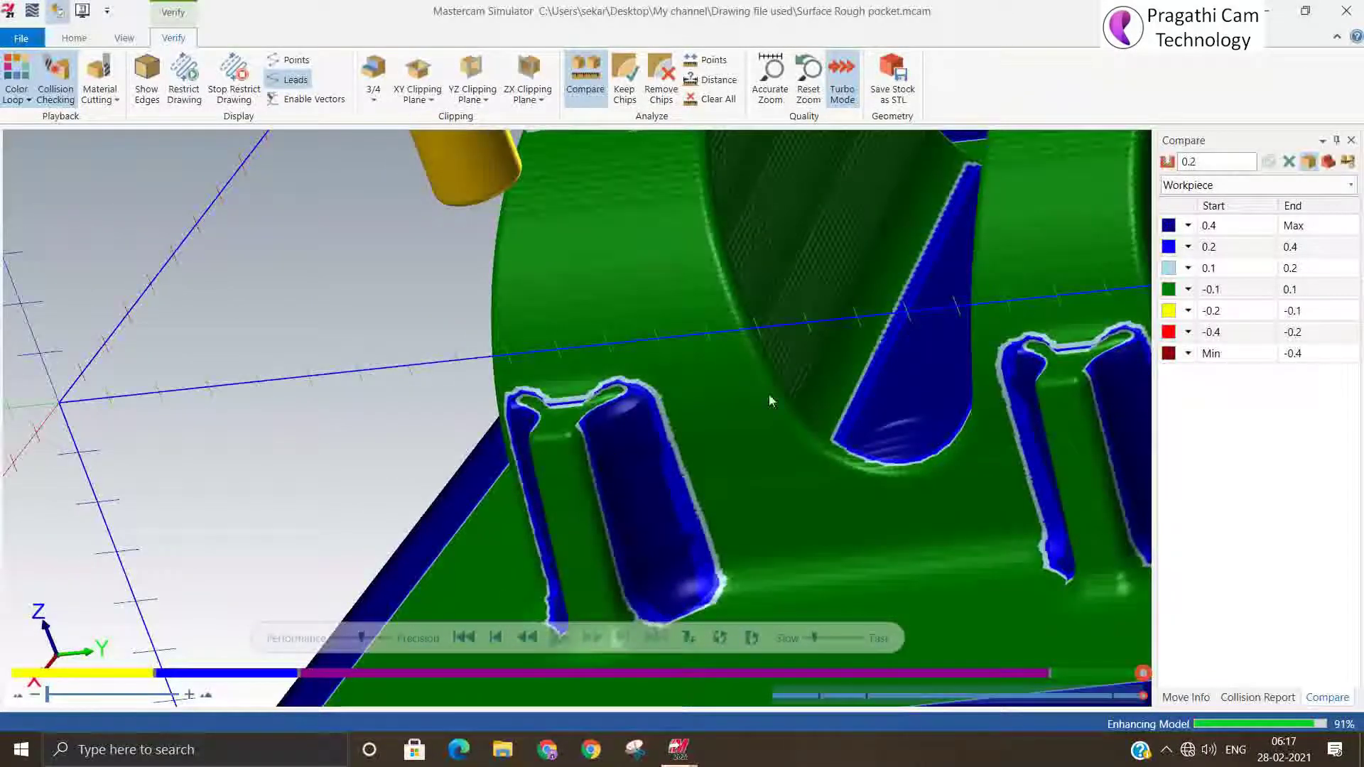
- Examine the comparison colours in the groove between the two arches and close the simulator
scroll(897, 426, up, 3)
scroll(895, 444, up, 2)
middle_drag(894, 445, 954, 454)
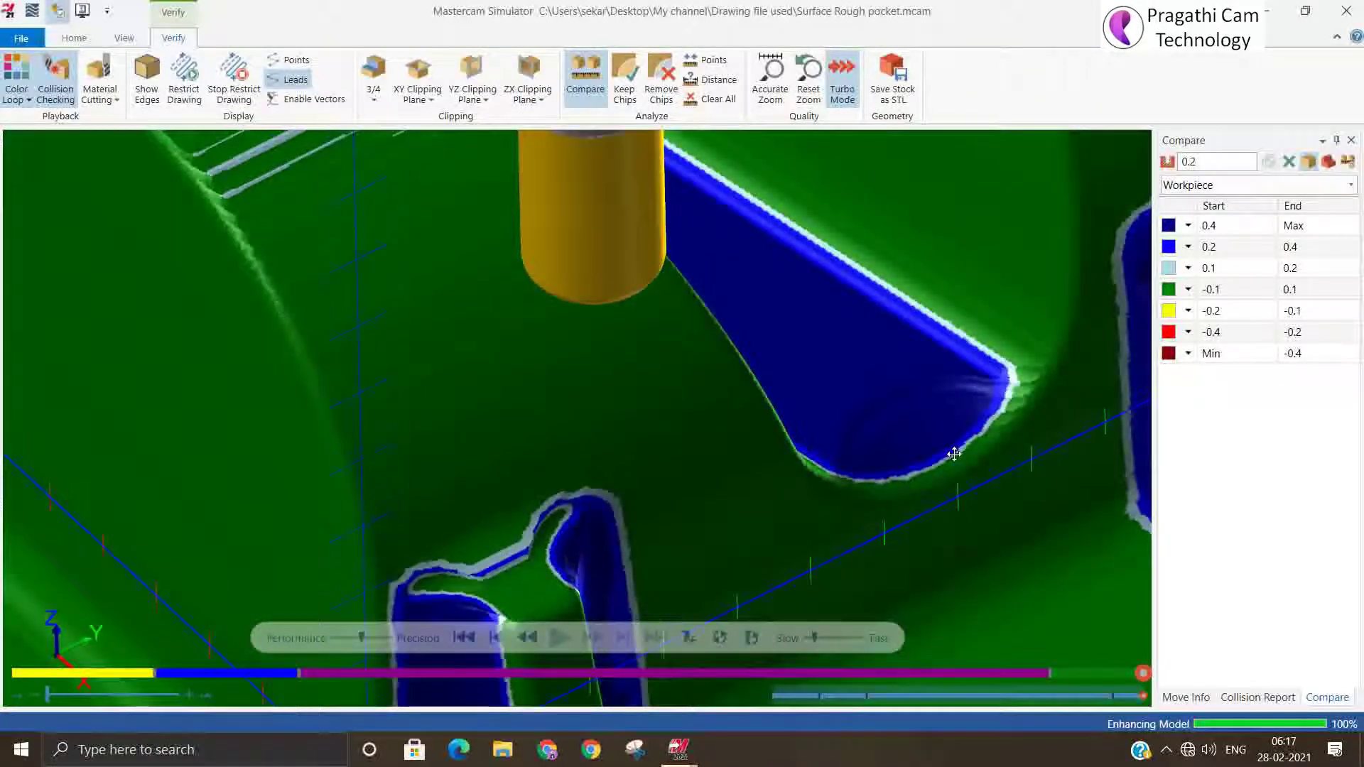
scroll(936, 474, down, 3)
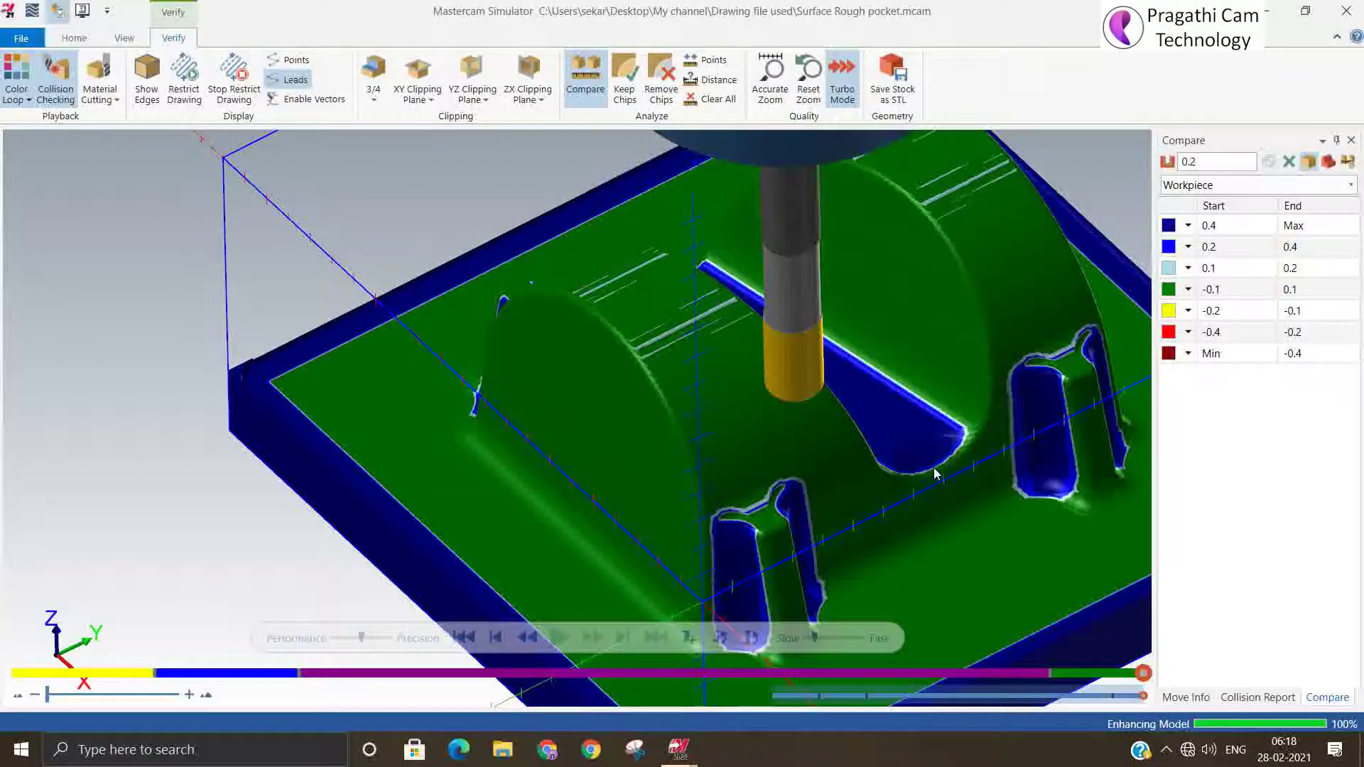
click(1346, 10)
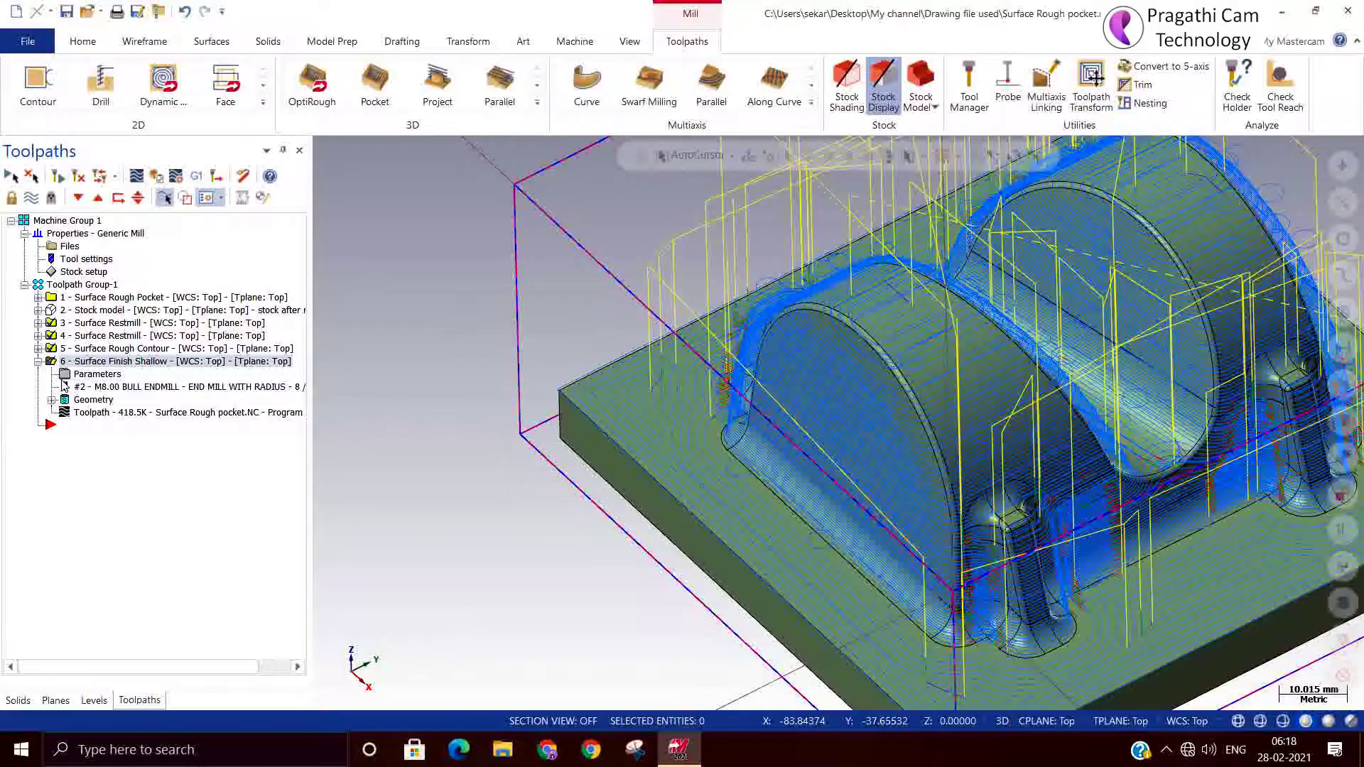
- Examine the toolpath passes on the model around the rounded end of the groove between the arches
scroll(1238, 467, up, 4)
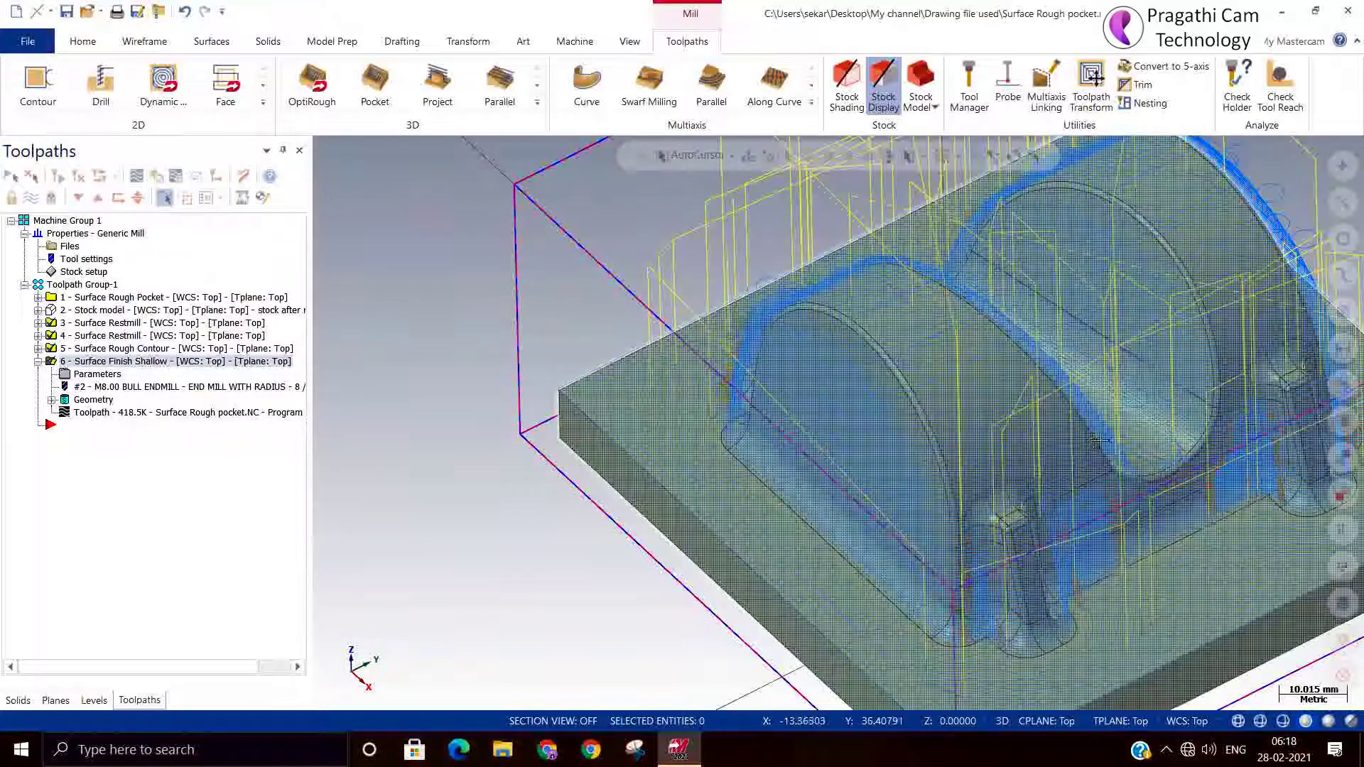
scroll(1238, 467, down, 4)
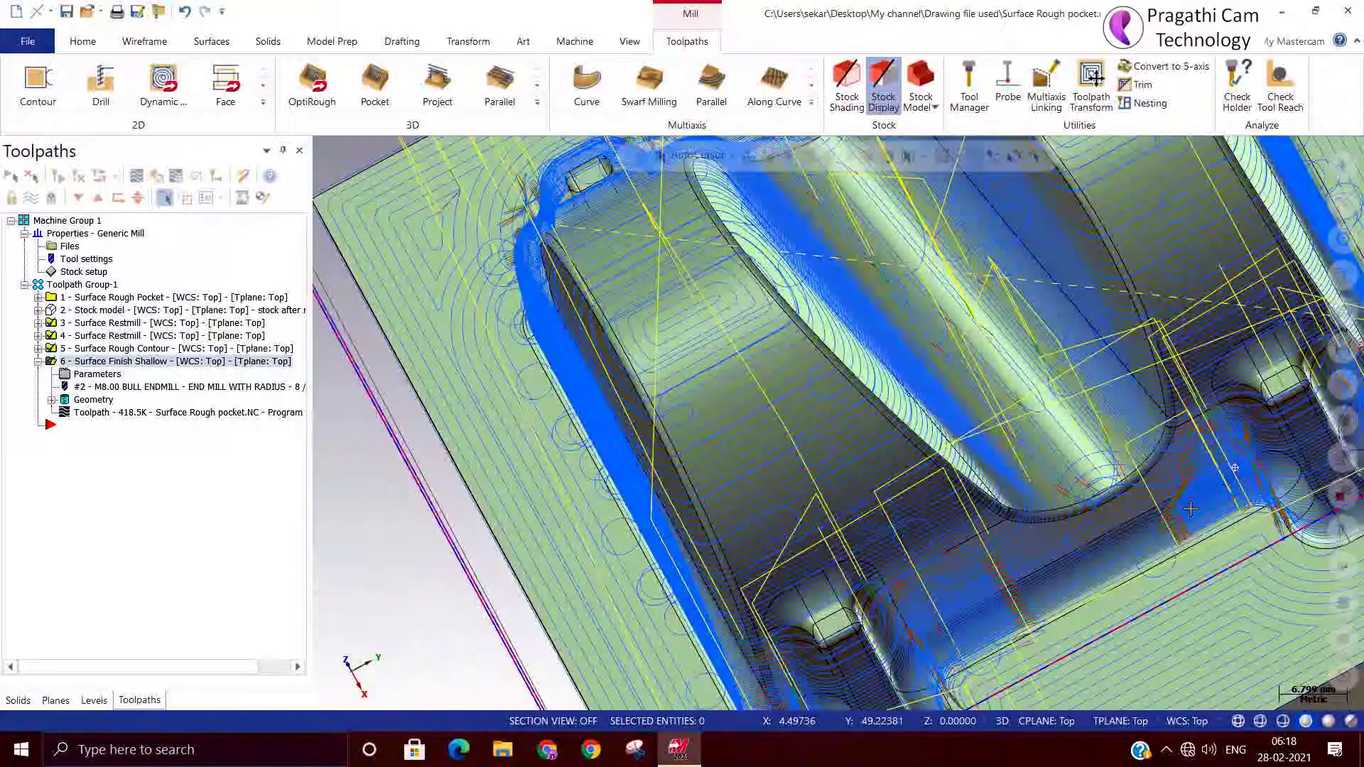
middle_drag(1238, 467, 1012, 409)
scroll(1082, 462, up, 5)
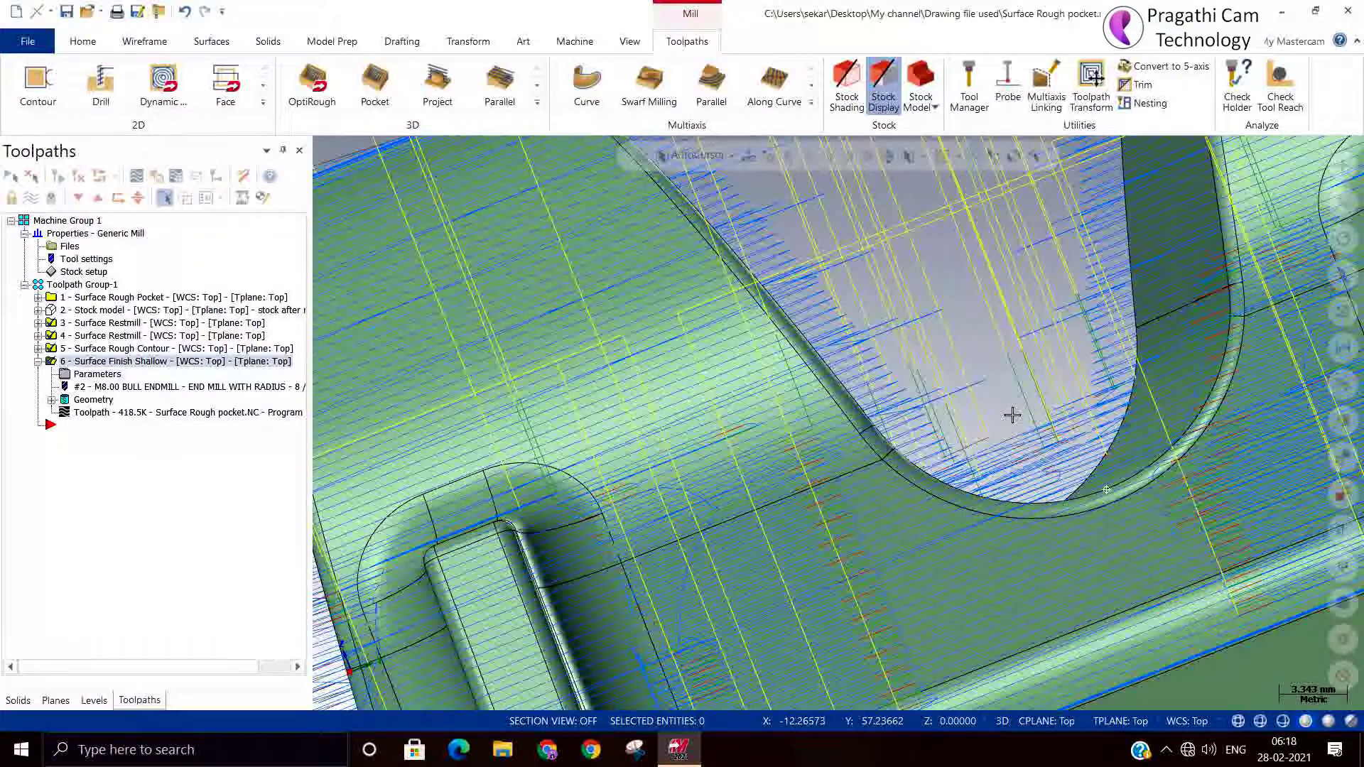
scroll(1099, 525, up, 3)
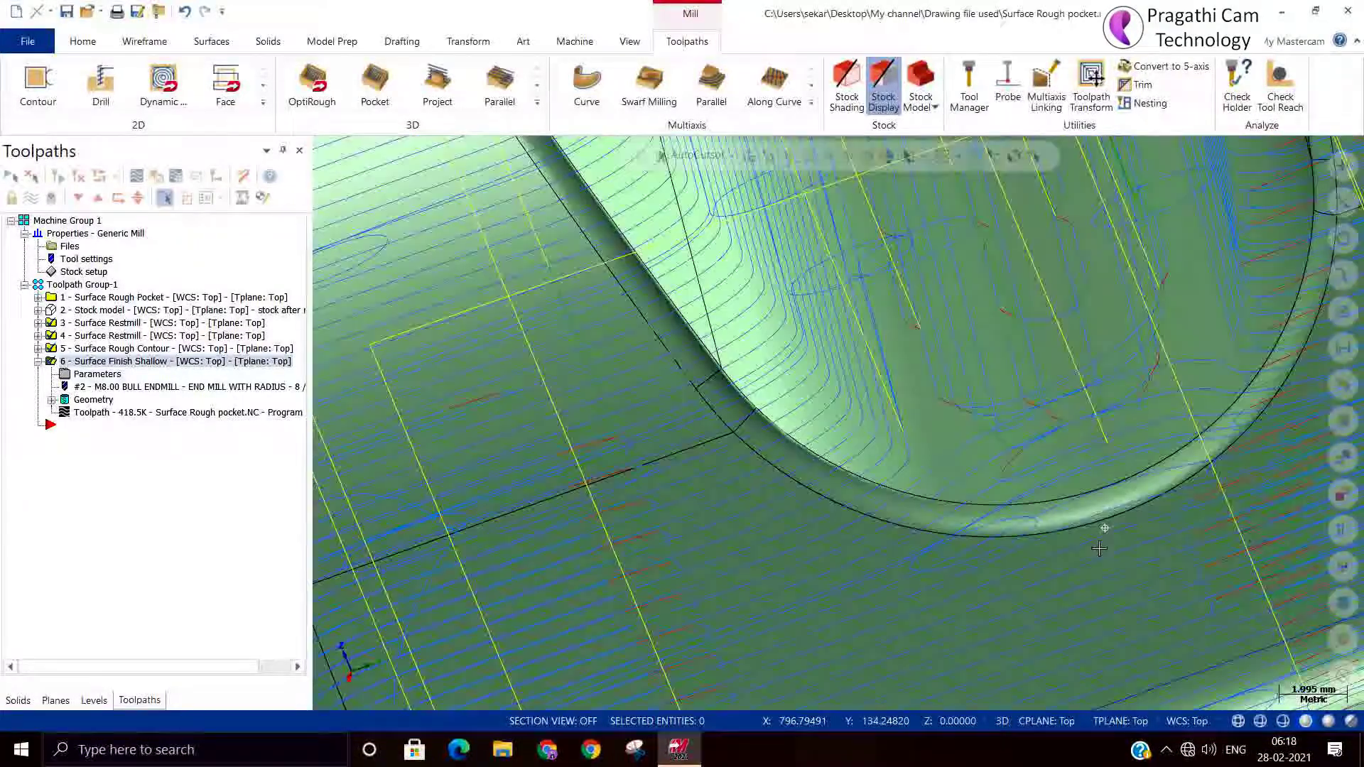
middle_drag(1099, 548, 1001, 517)
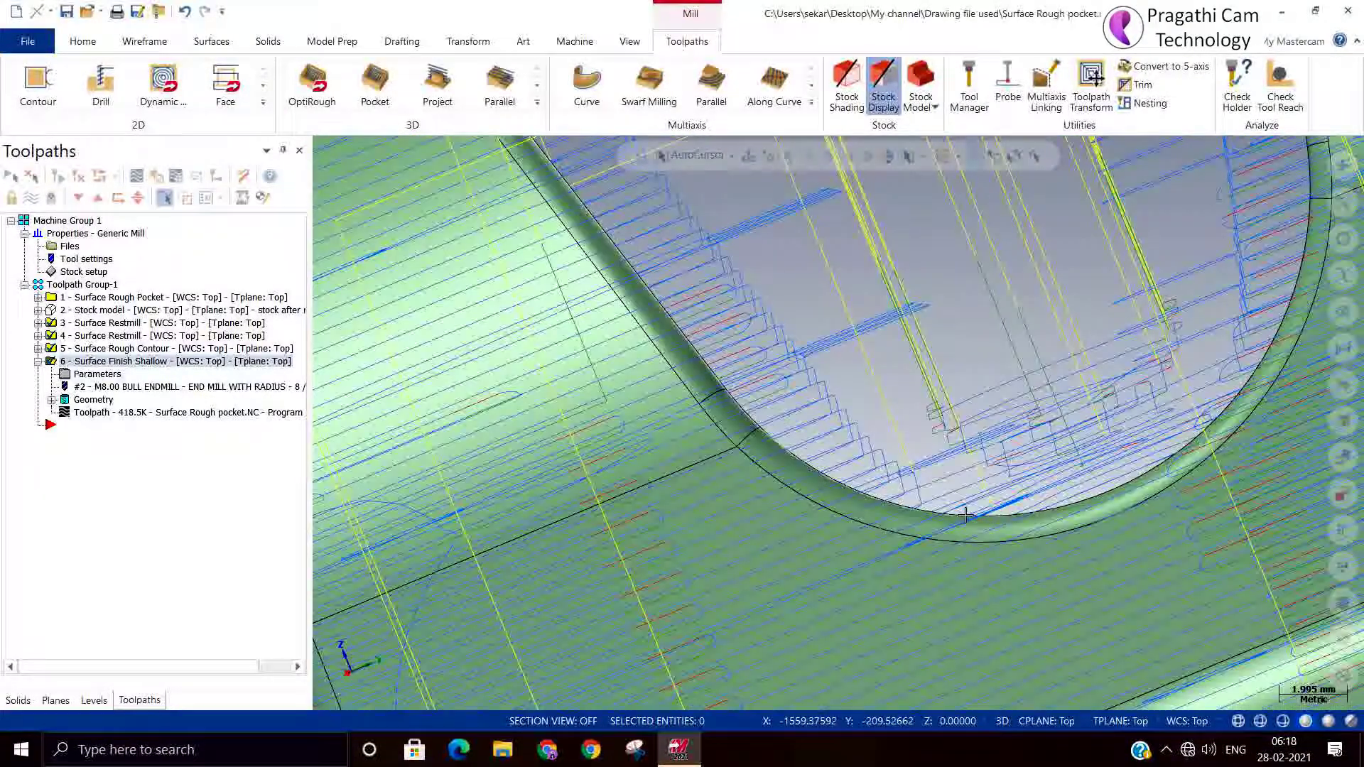
scroll(998, 522, down, 3)
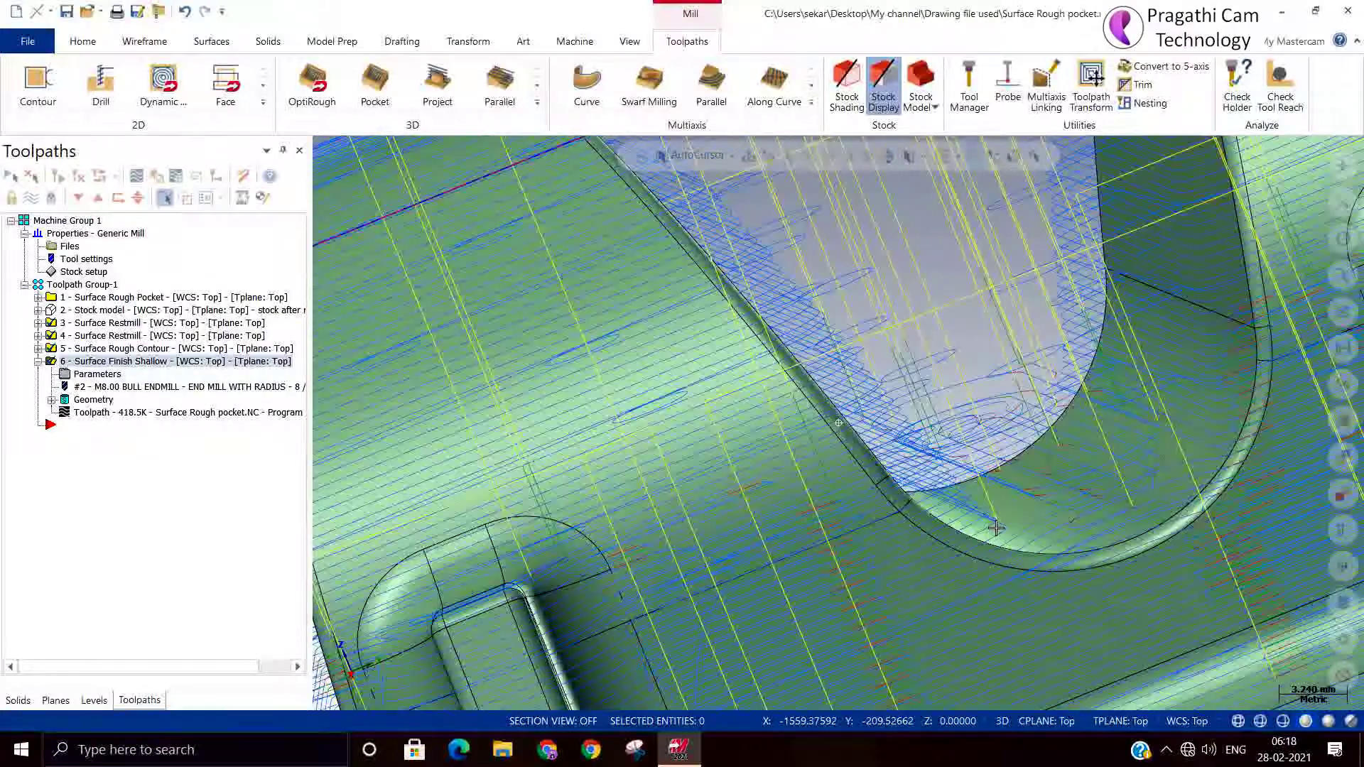
mouse_move(996, 527)
middle_down()
mouse_move(1036, 542)
mouse_move(1010, 545)
middle_up()
scroll(1036, 542, down, 3)
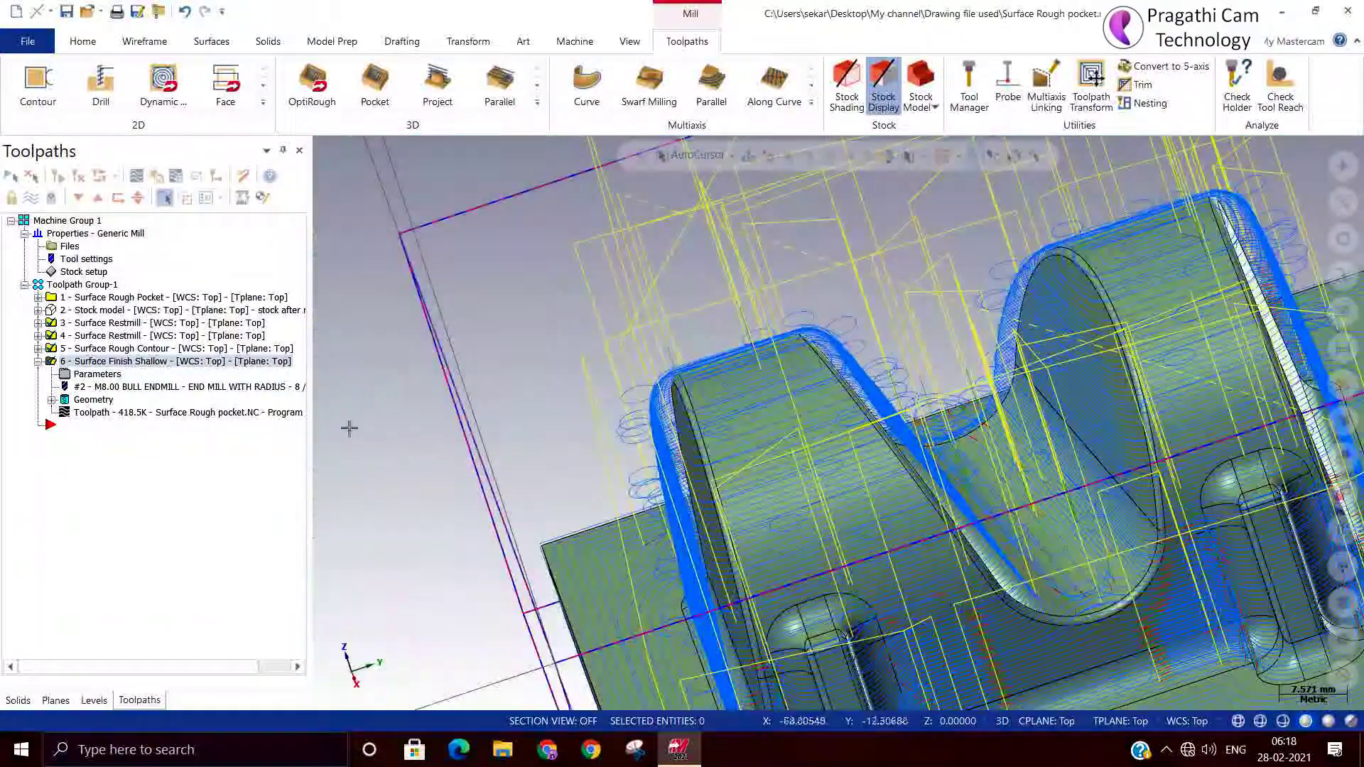
- Restore the isometric view of the part and collapse the Surface Finish Shallow operation in the toolpath tree
right_click(390, 395)
click(452, 555)
click(38, 361)
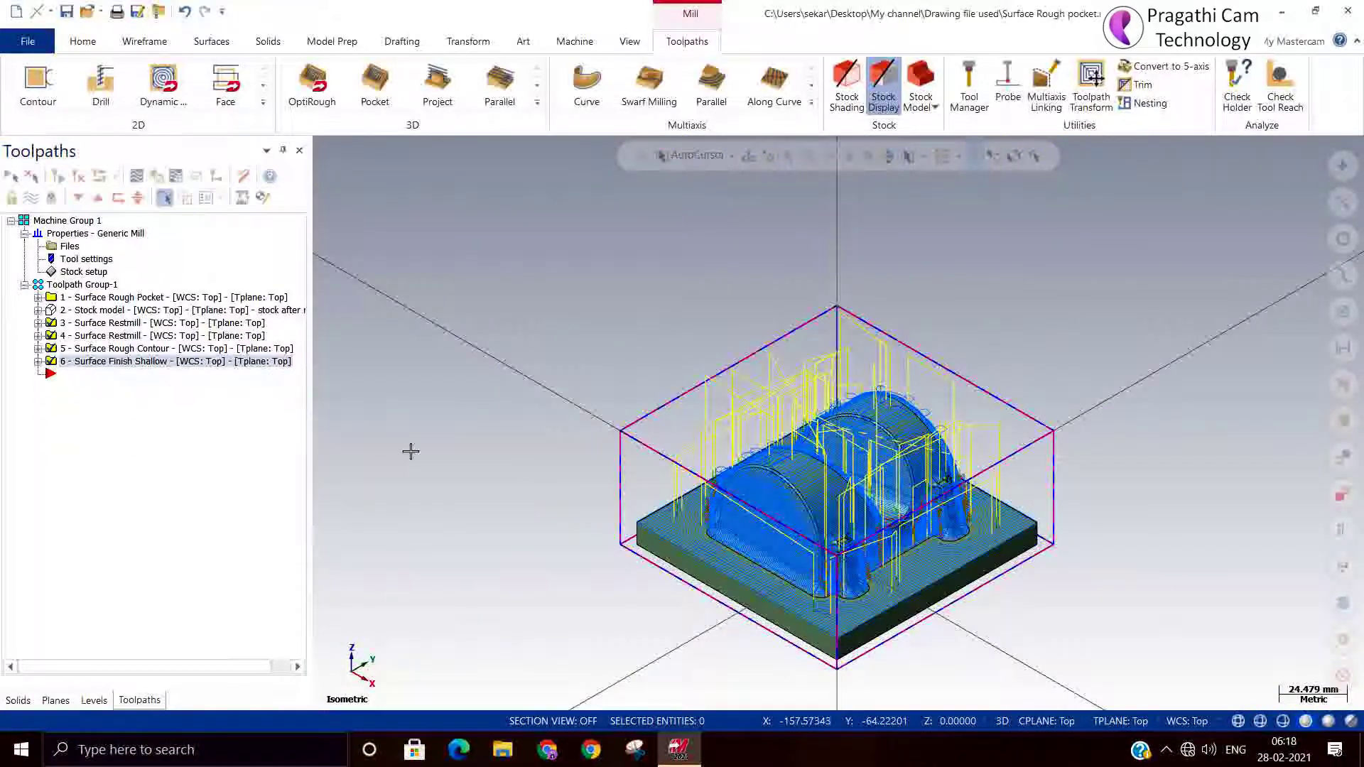
scroll(1103, 489, up, 2)
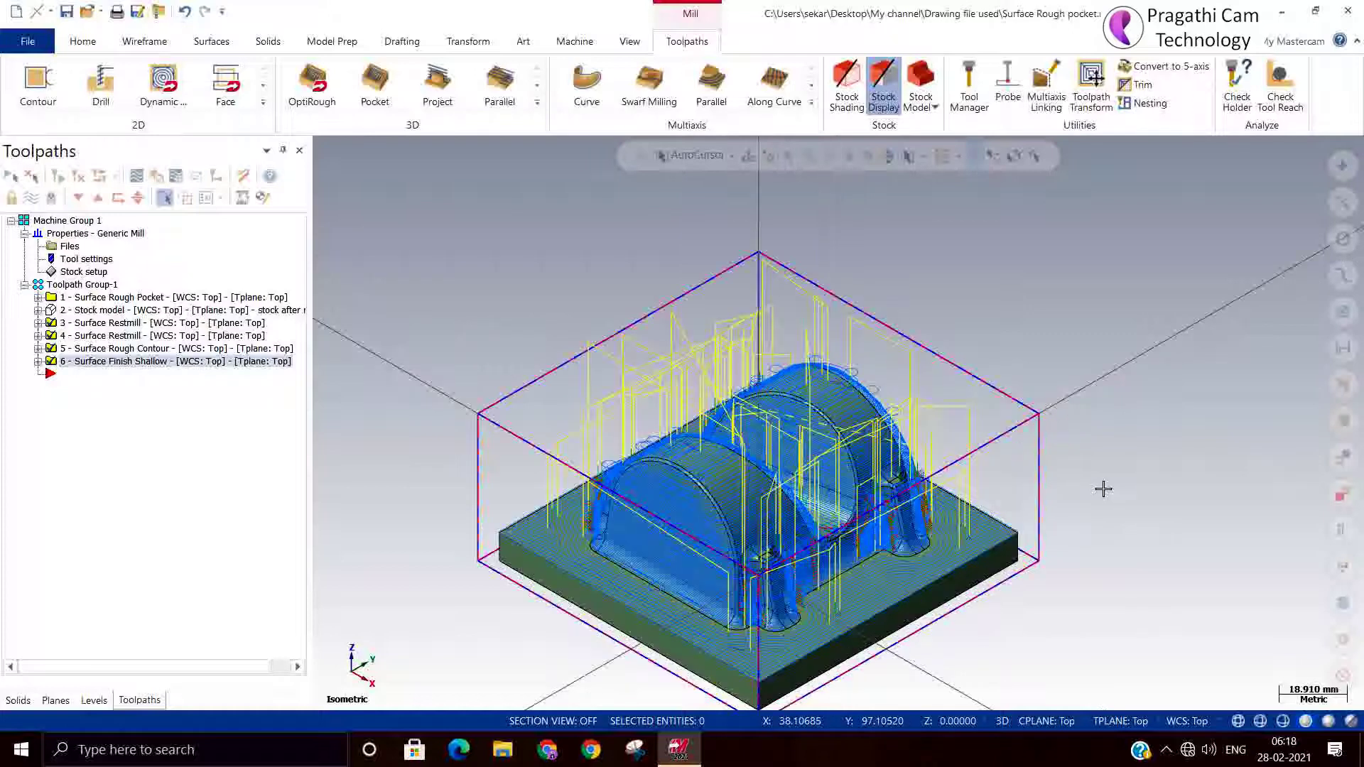